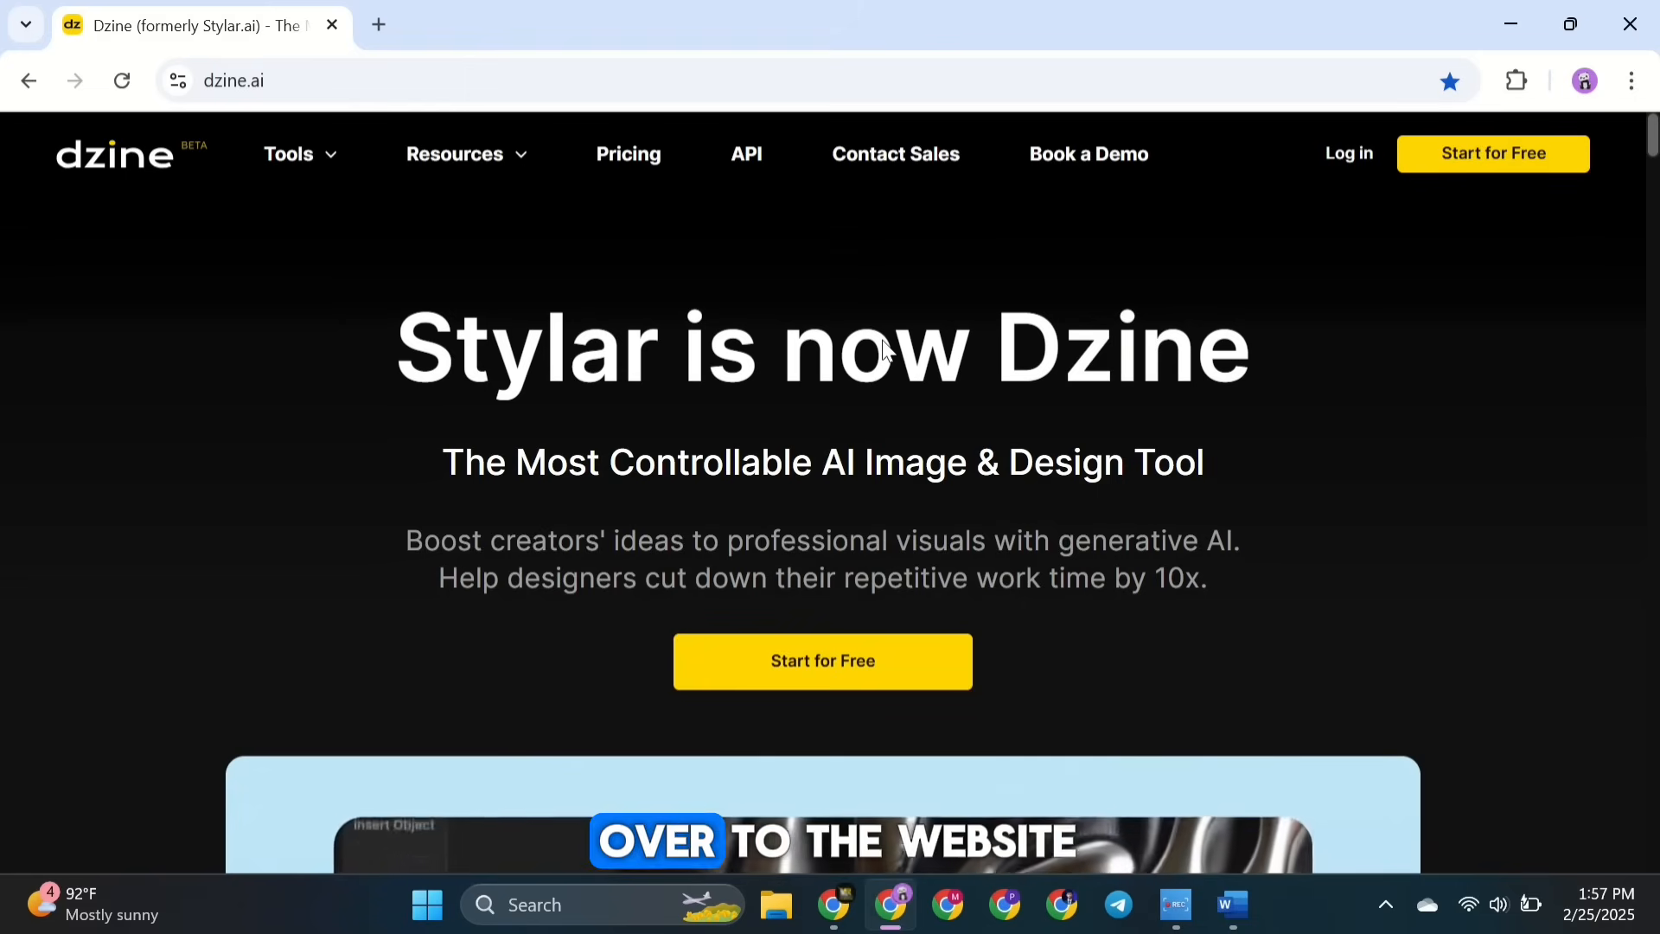
Start for free on the Dzine website and sign in with a Google account.
{"action": "left_click", "coordinate": [1481, 164]}
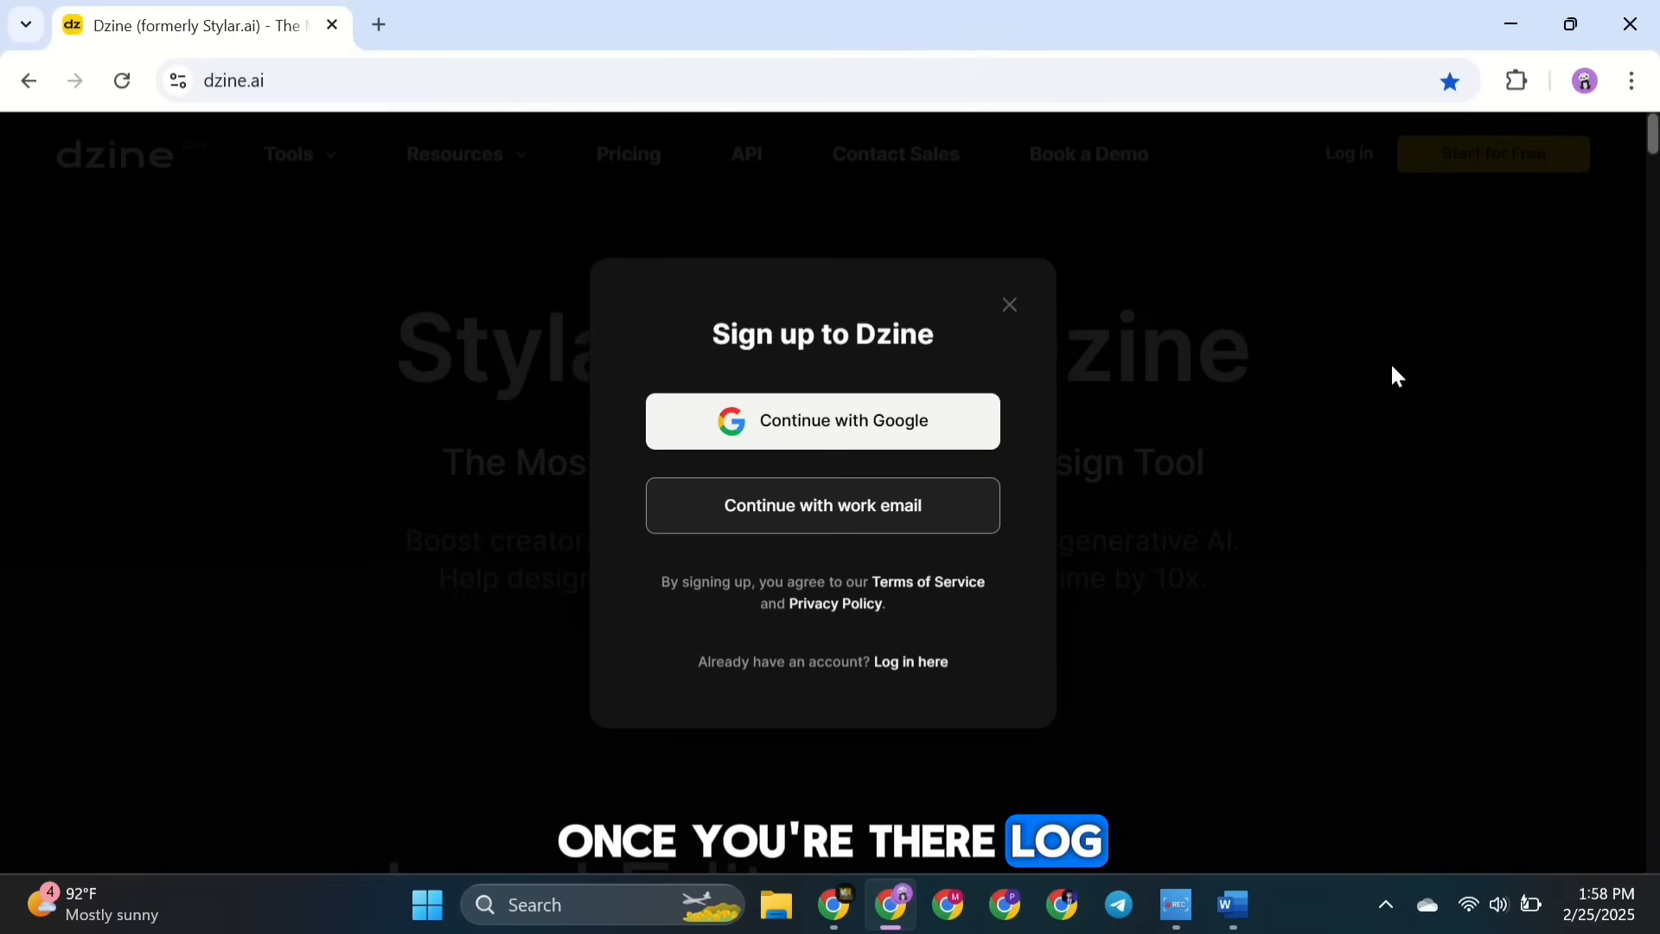
{"action": "left_click", "coordinate": [835, 421]}
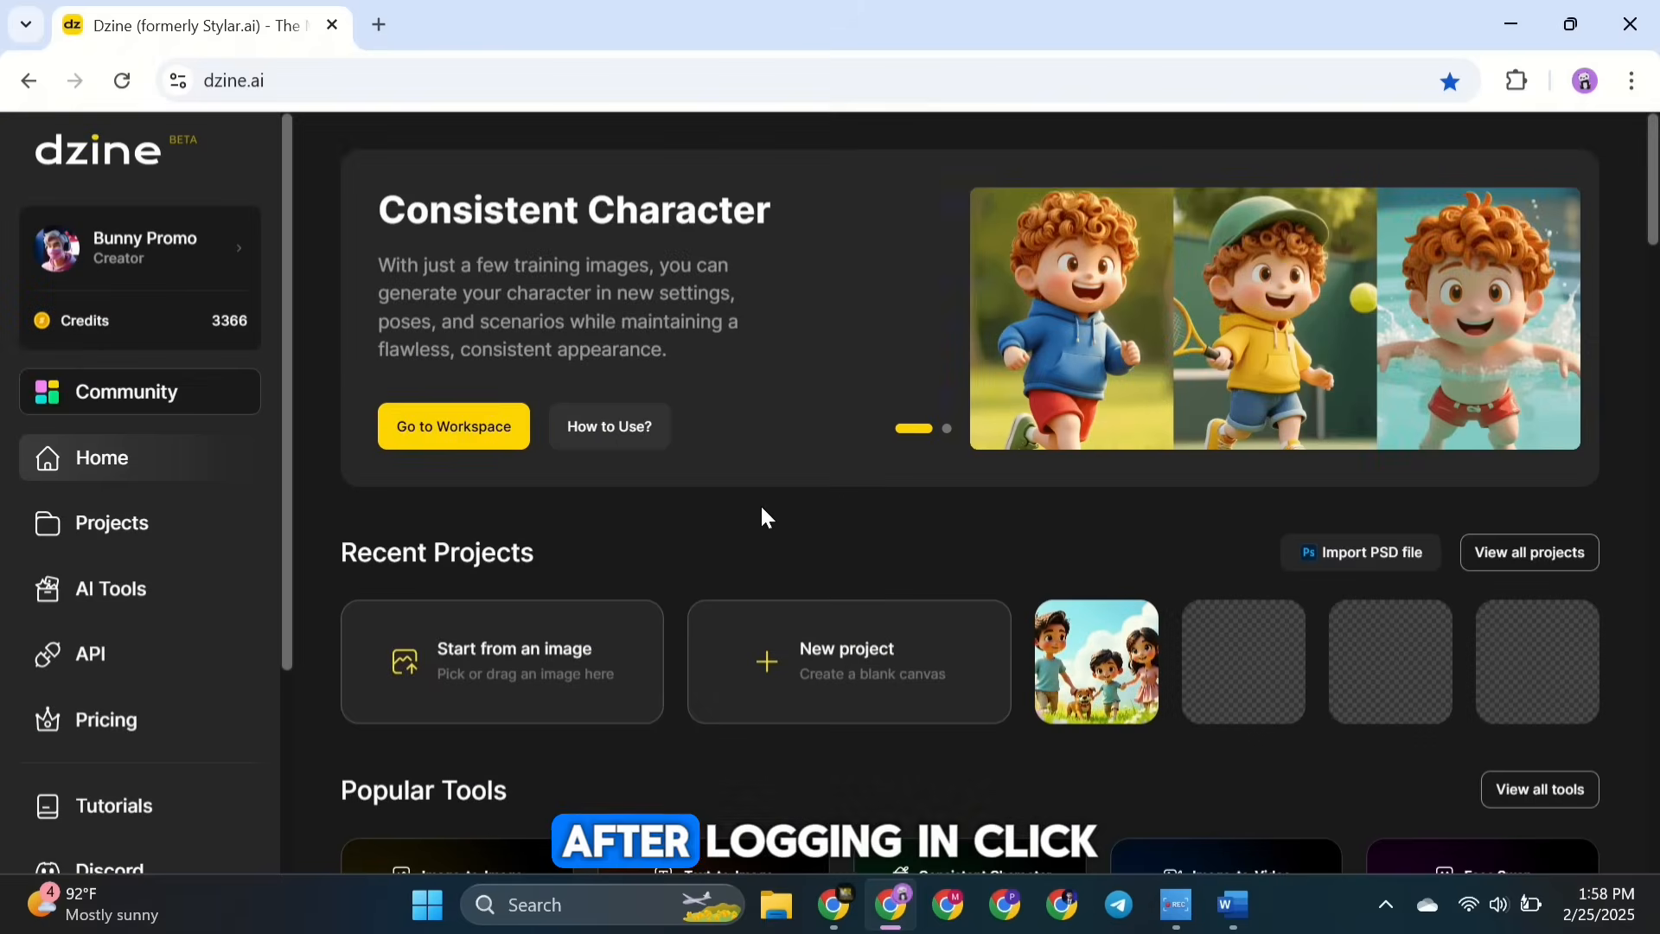
Create a new blank project named "Consistent C" with a 16:9 aspect ratio.
{"action": "scroll", "coordinate": [761, 506], "scroll_direction": "down", "scroll_amount": 12}
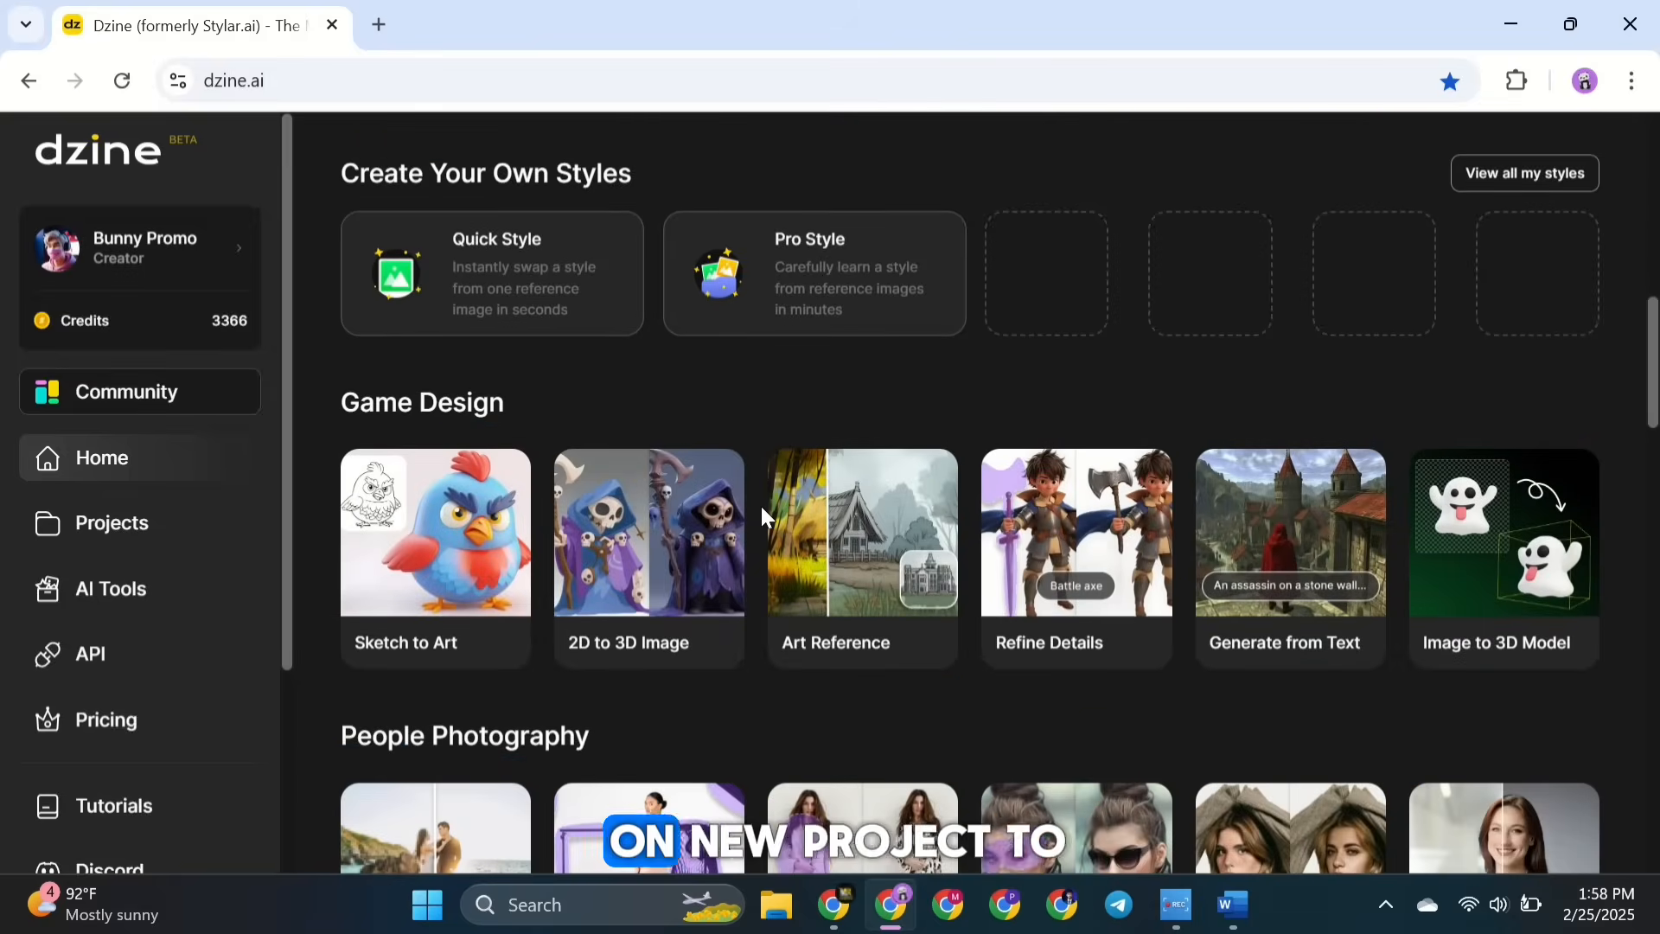
{"action": "scroll", "coordinate": [761, 505], "scroll_direction": "up", "scroll_amount": 12}
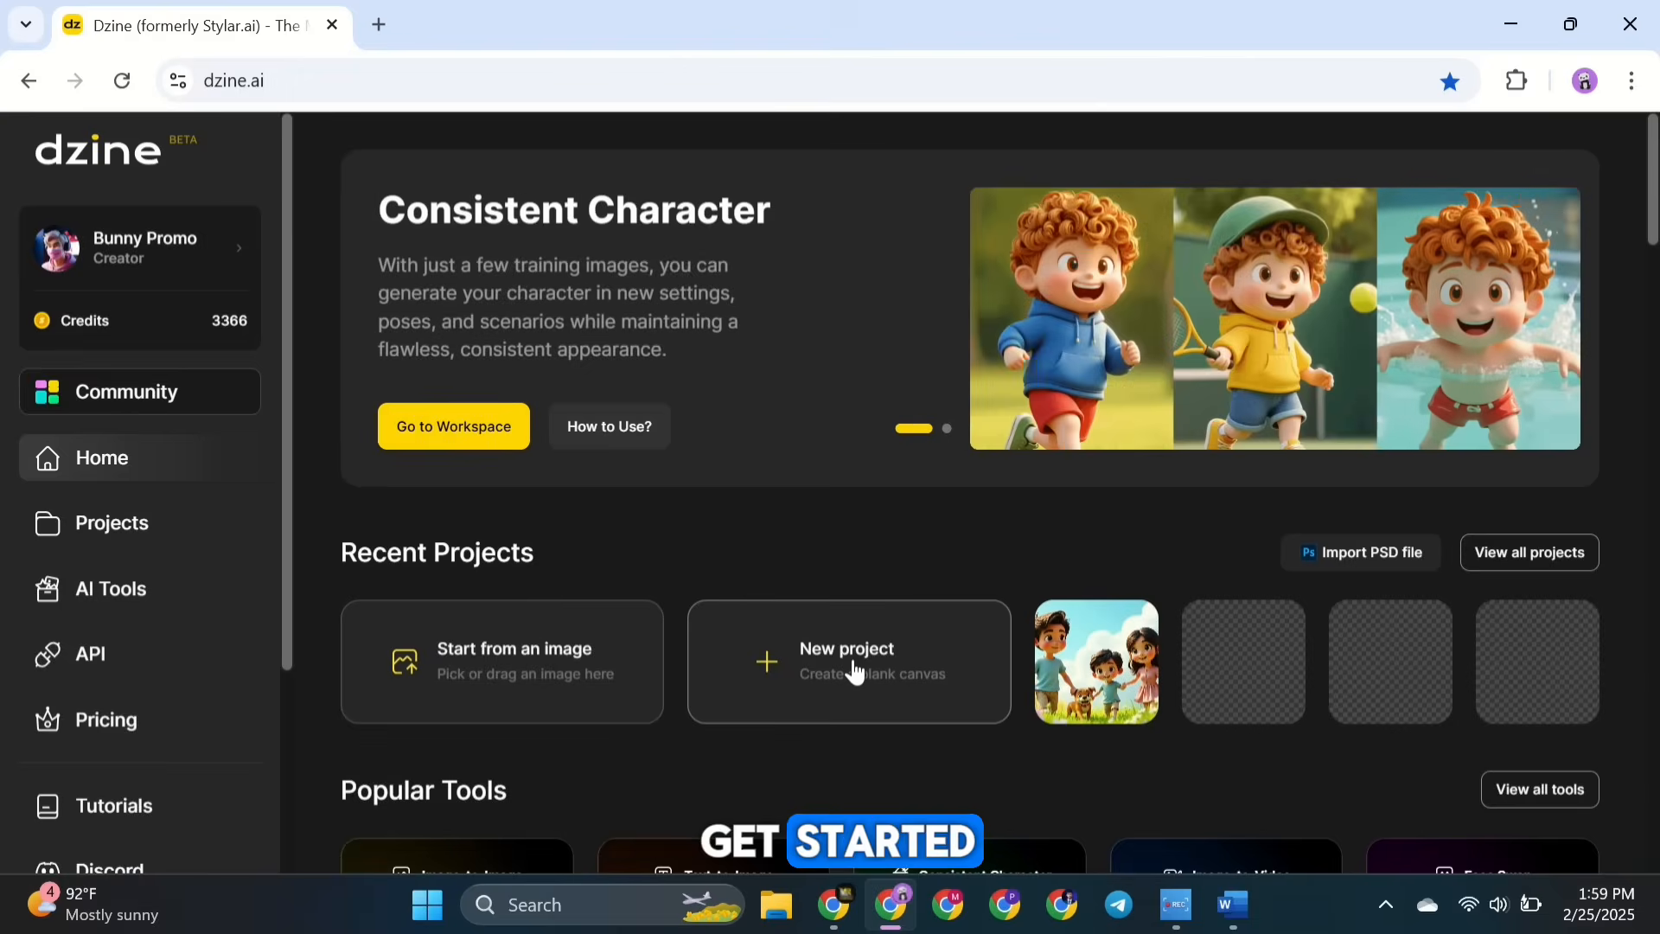
{"action": "left_click", "coordinate": [852, 655]}
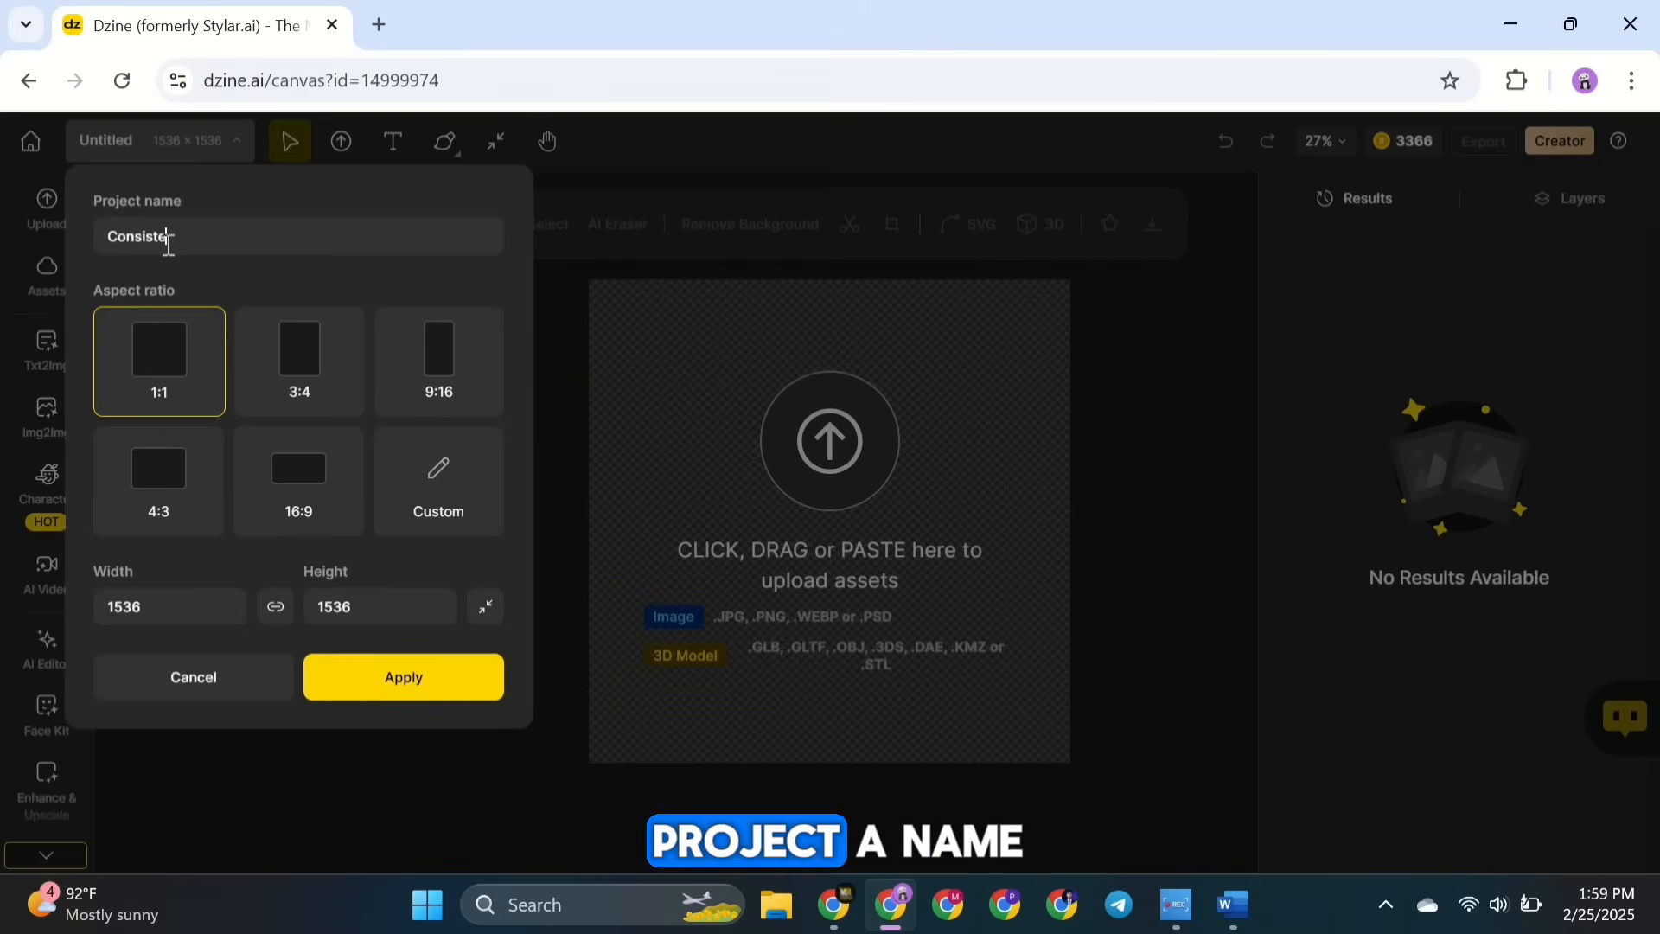
{"action": "left_click", "coordinate": [287, 460]}
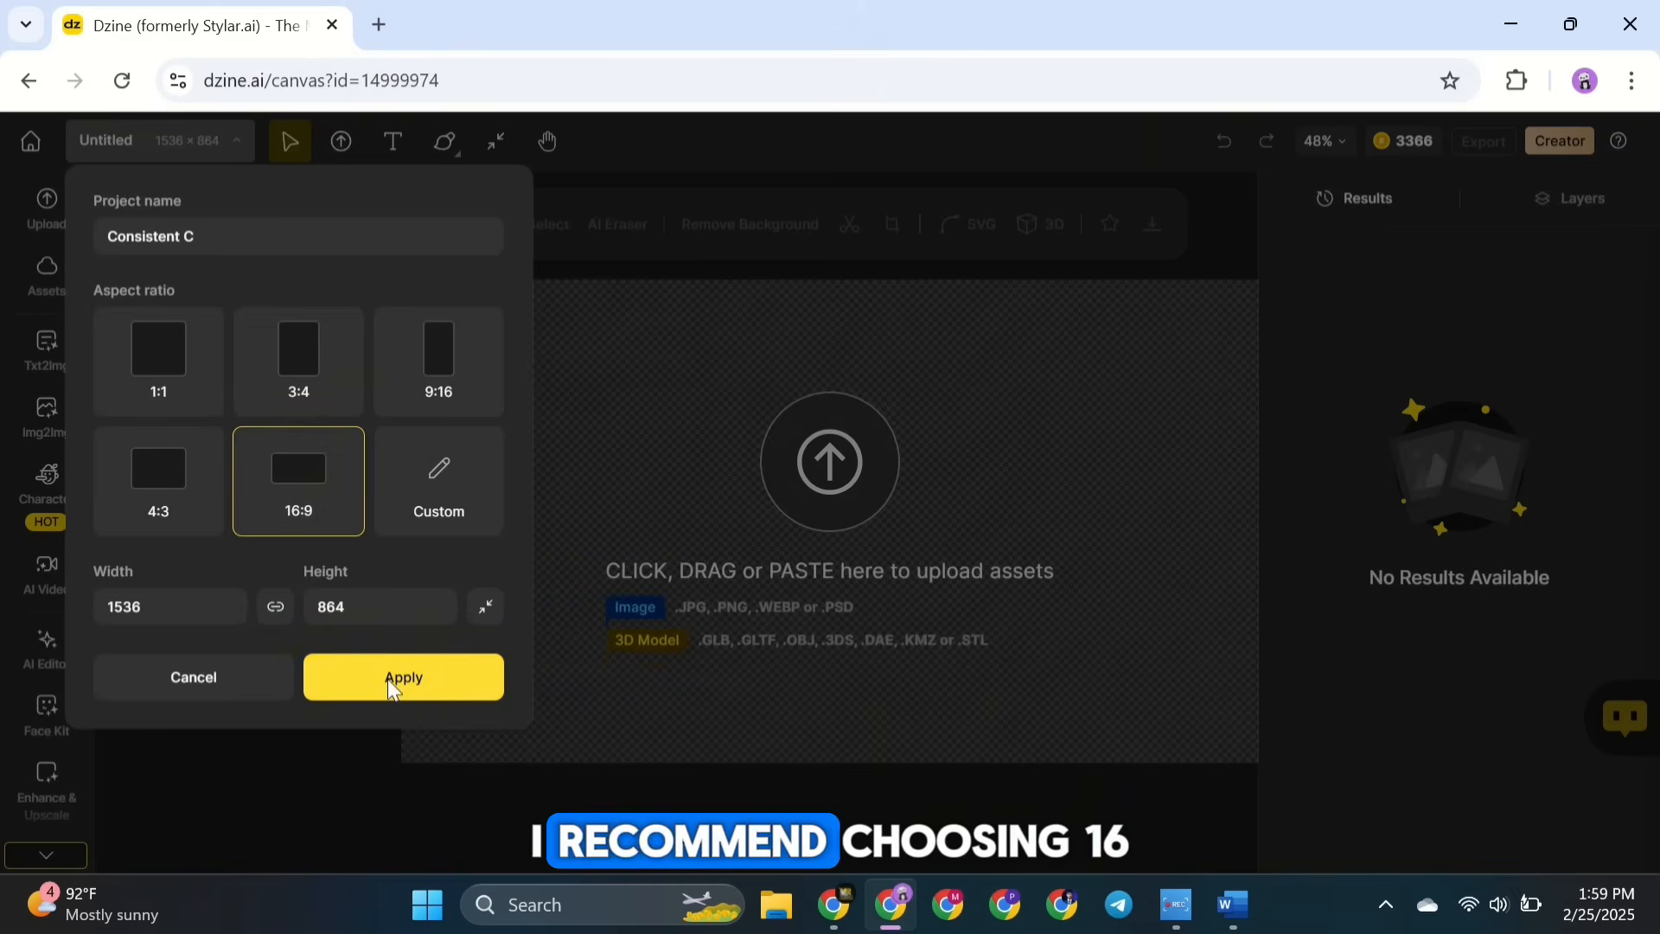
{"action": "left_click", "coordinate": [389, 681]}
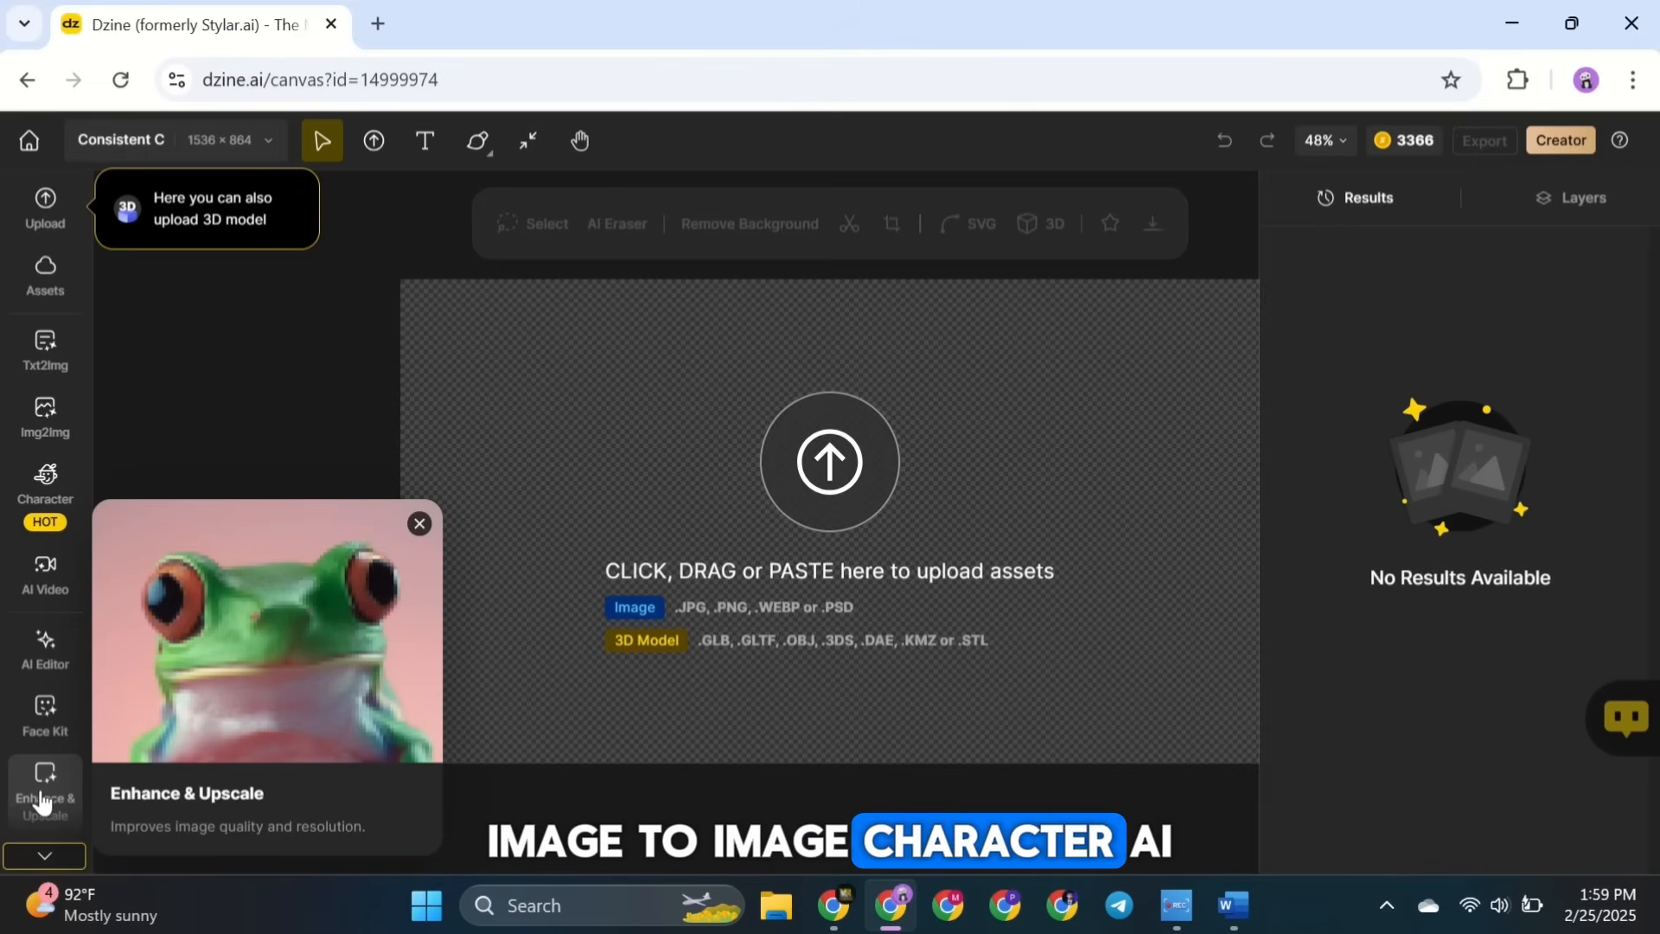
Look through the three Character tools: Consistent Character, Character Sheet and Insert Character.
{"action": "scroll", "coordinate": [39, 743], "scroll_direction": "down", "scroll_amount": 1}
{"action": "scroll", "coordinate": [39, 691], "scroll_direction": "up", "scroll_amount": 1}
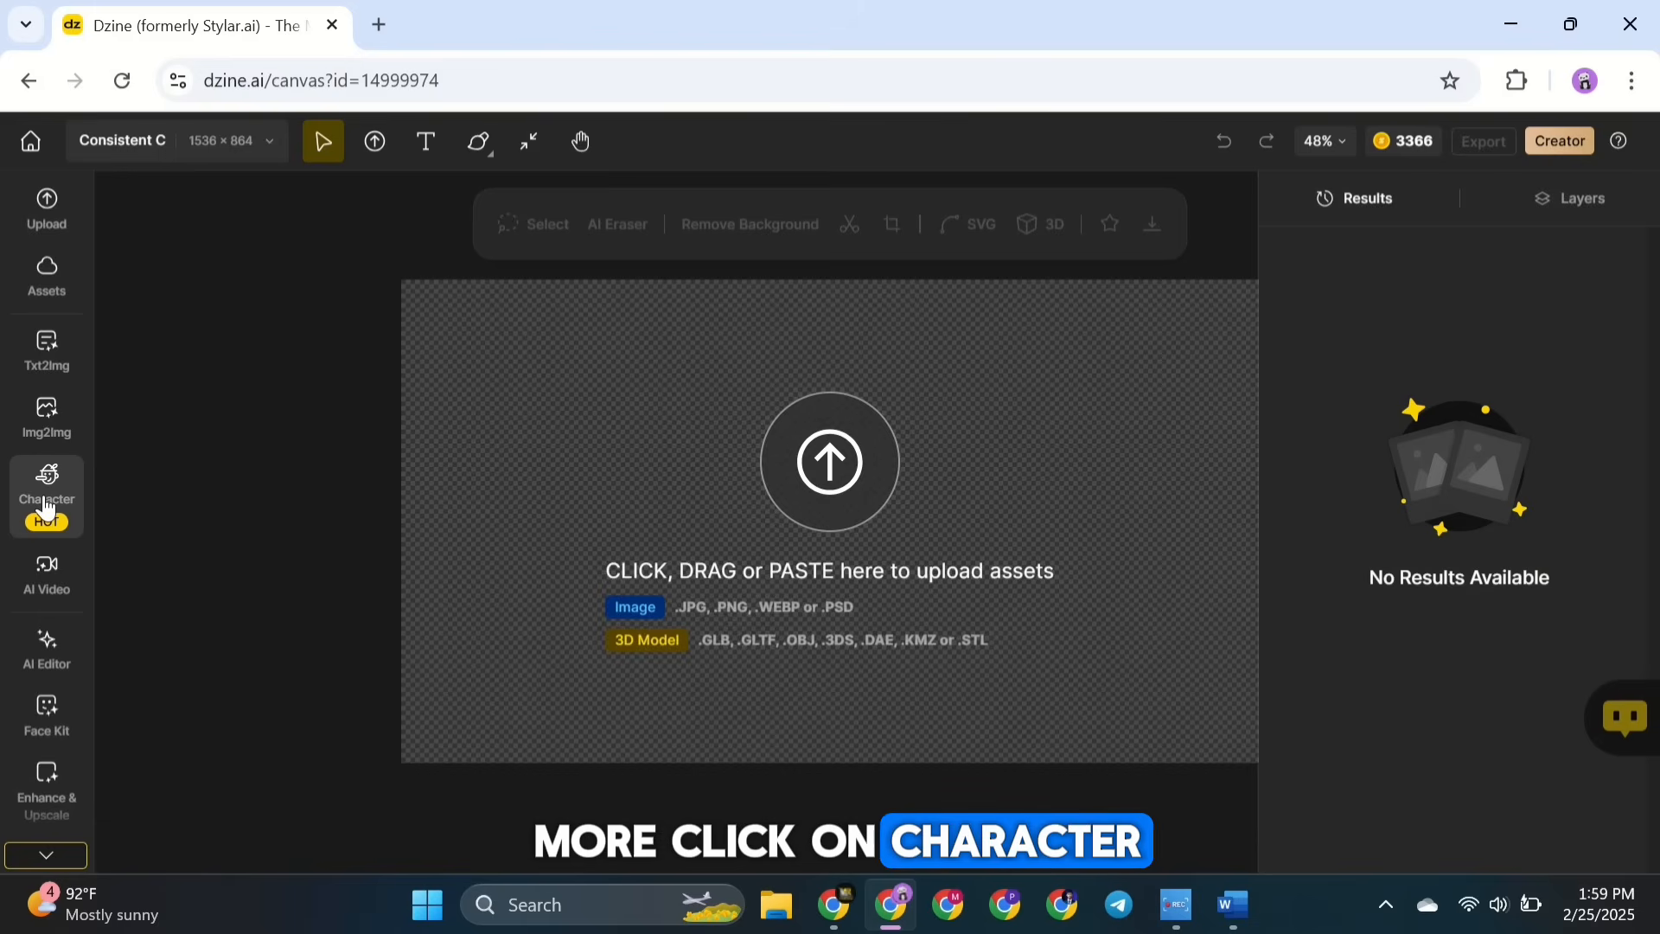
{"action": "left_click", "coordinate": [47, 510]}
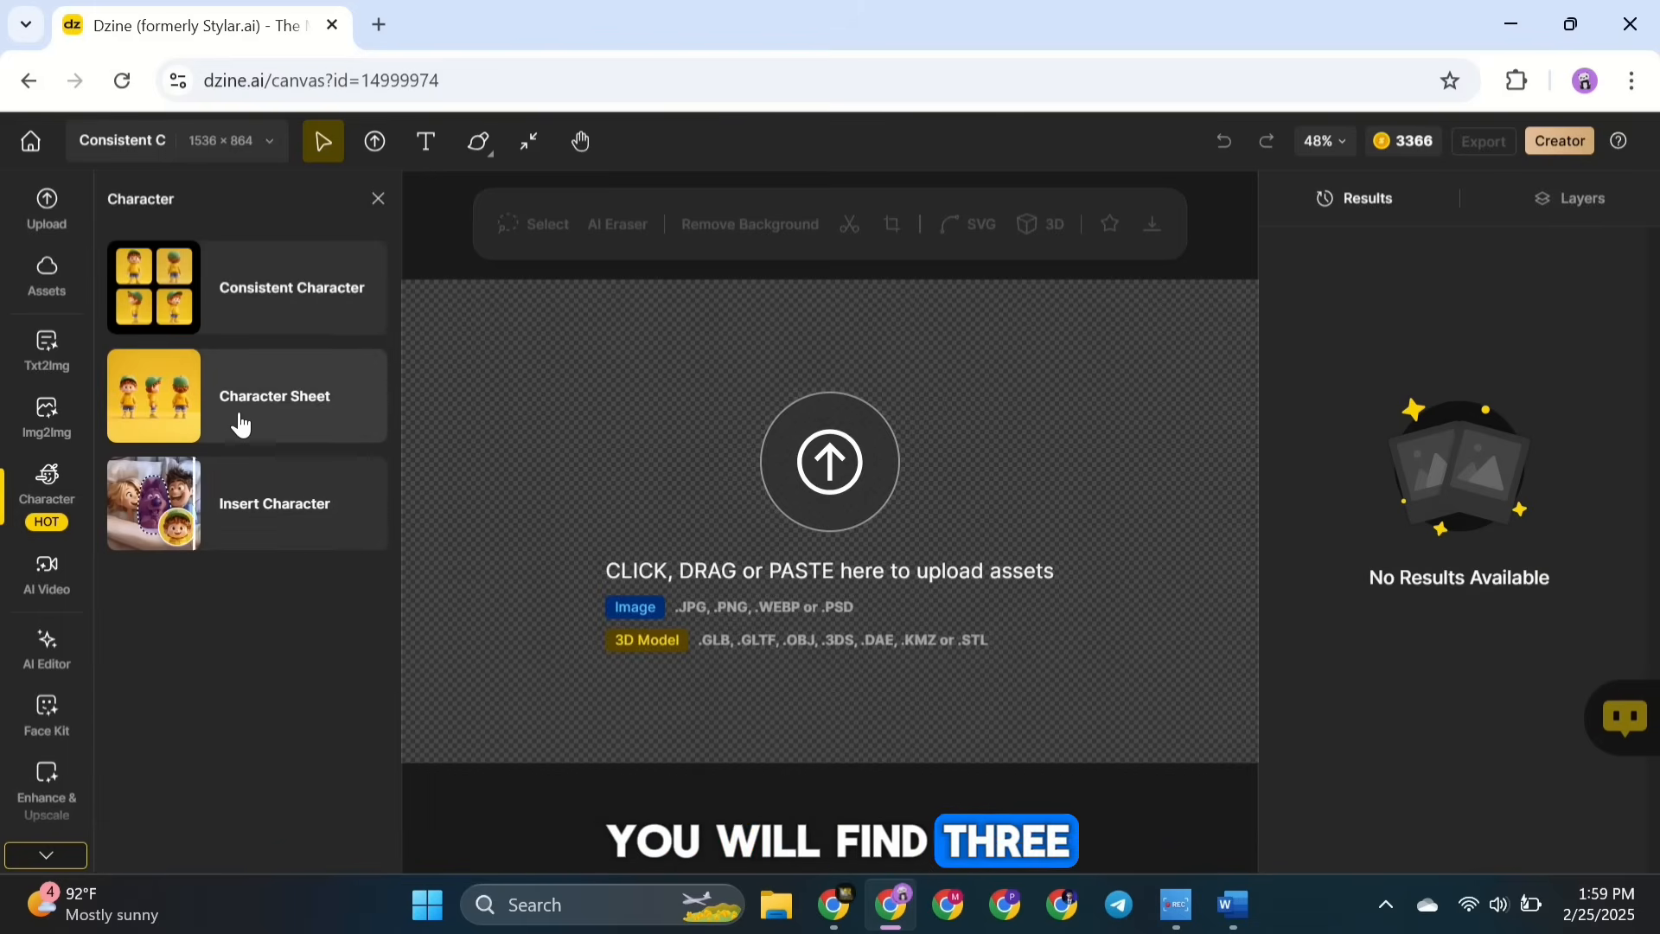
{"action": "left_click", "coordinate": [256, 297]}
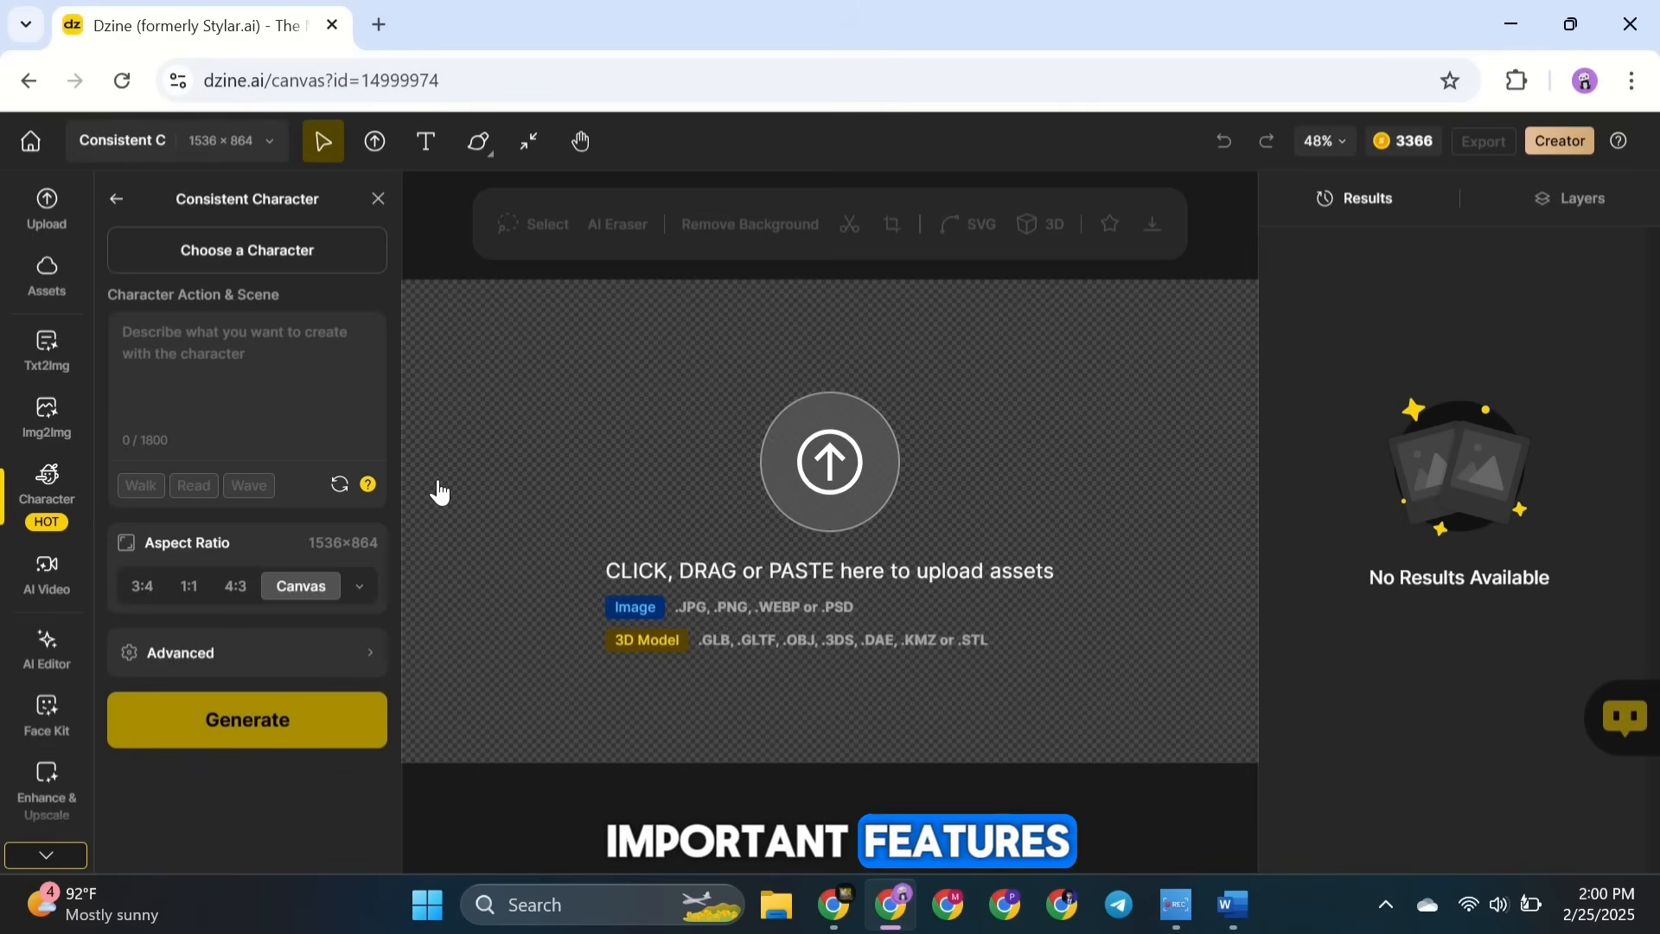
{"action": "left_click", "coordinate": [117, 201]}
{"action": "left_click", "coordinate": [213, 408]}
{"action": "left_click", "coordinate": [111, 202]}
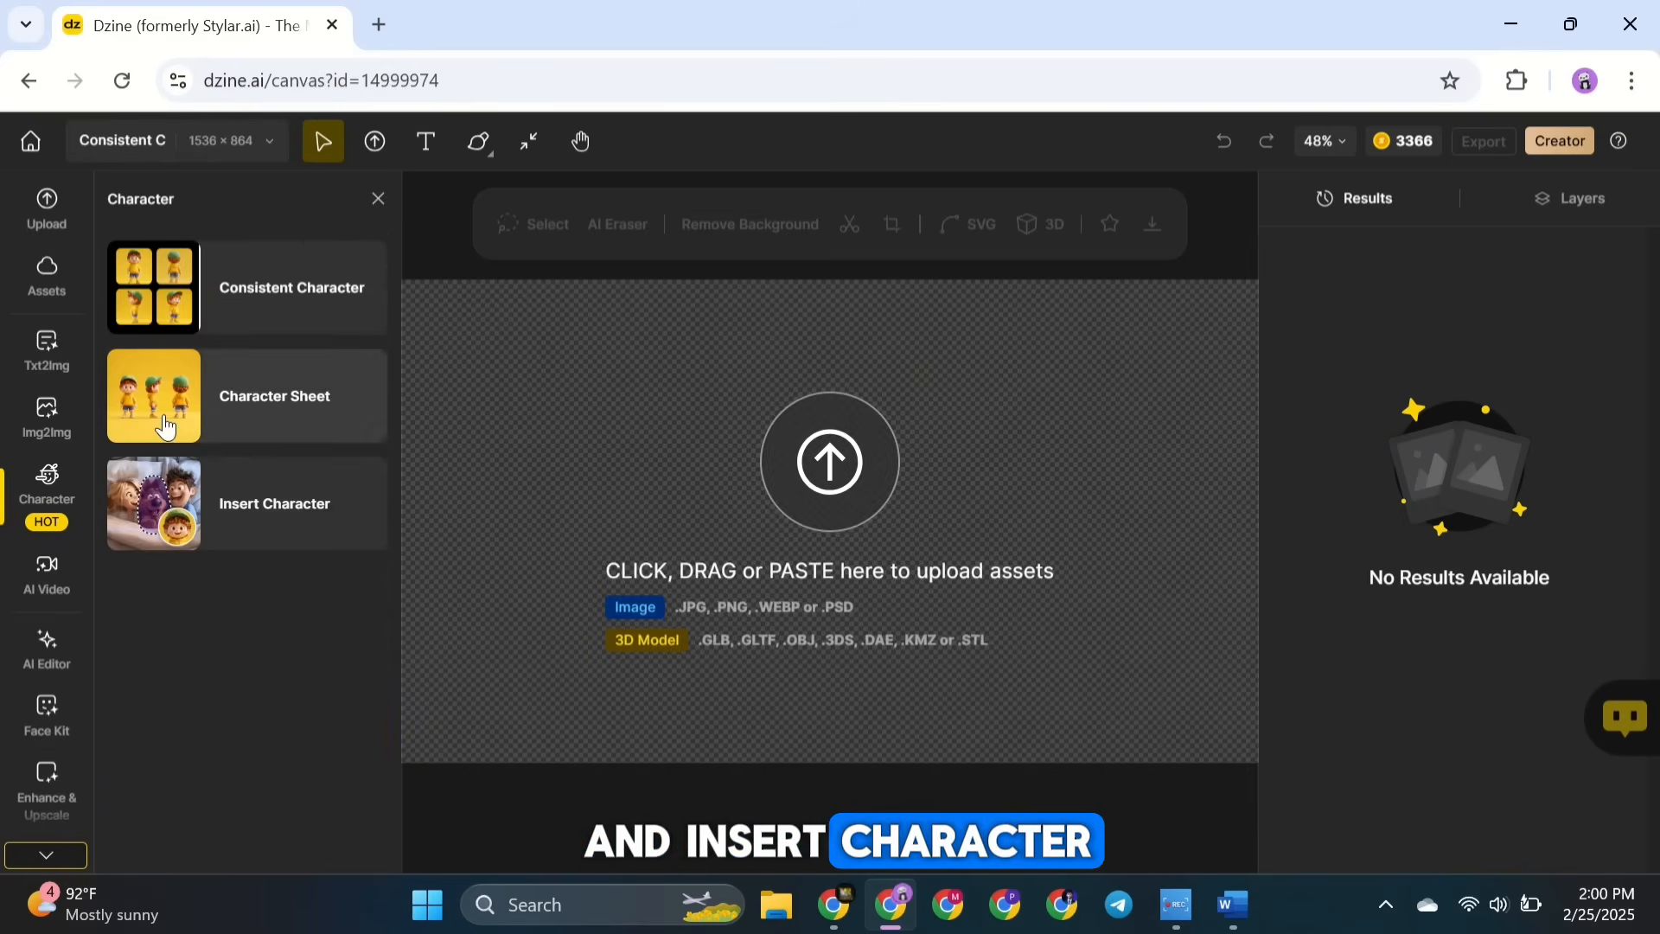
{"action": "left_click", "coordinate": [213, 519]}
{"action": "left_click", "coordinate": [111, 203]}
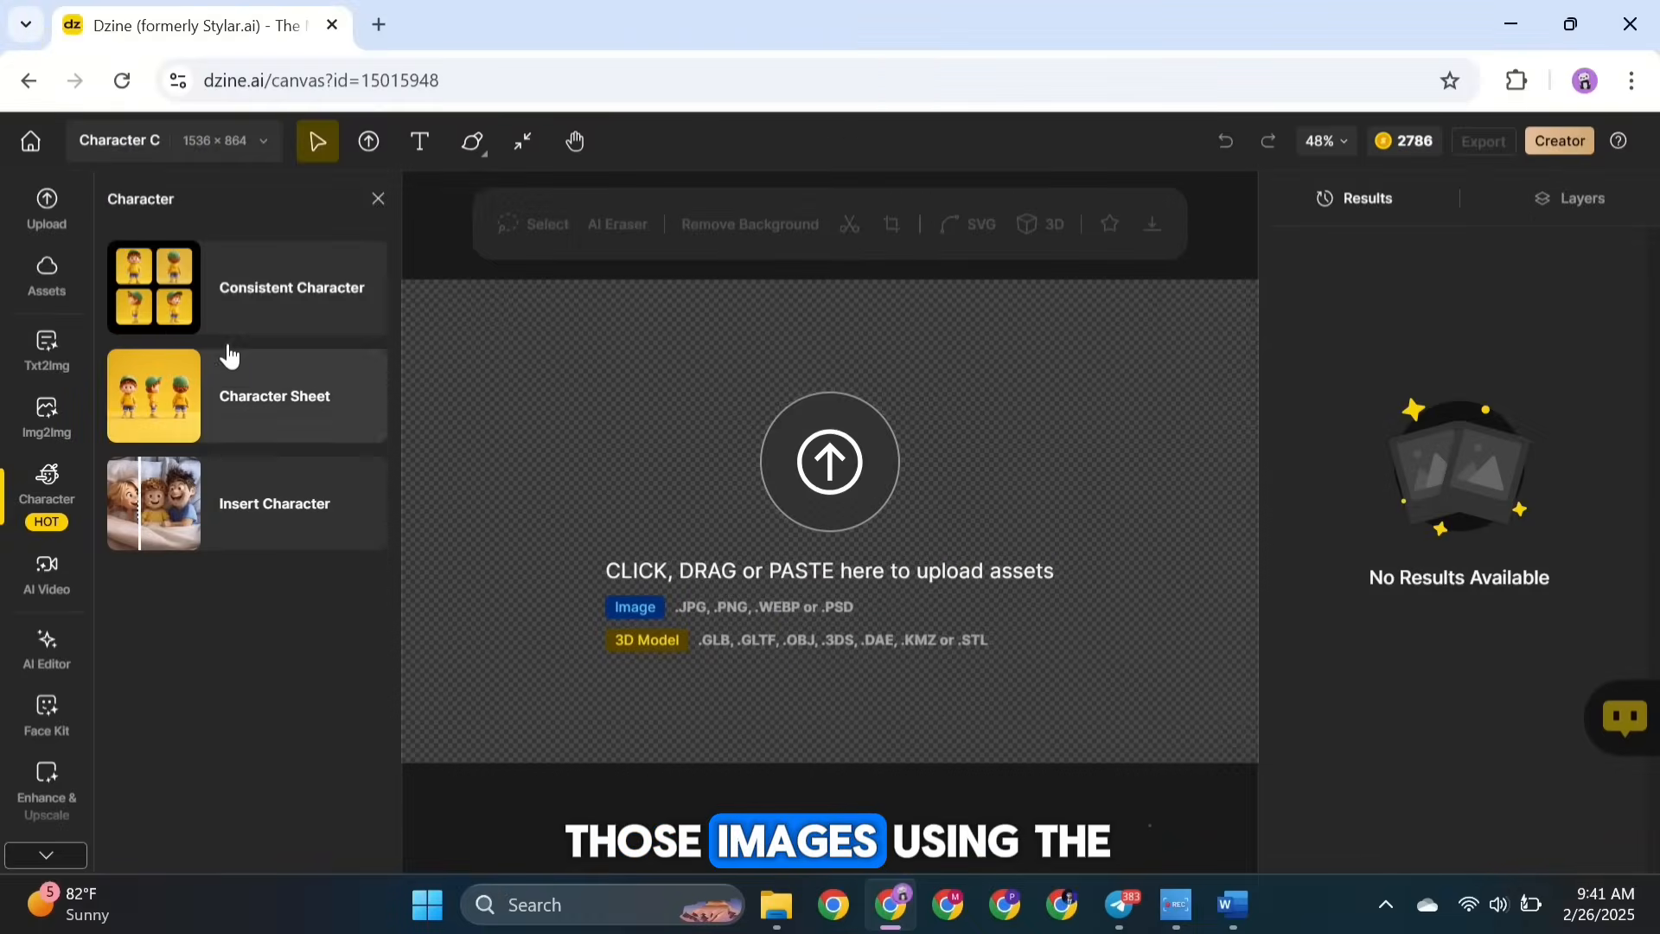
Open the Character Sheet tool and choose the FLUX.1 style.
{"action": "left_click", "coordinate": [273, 405]}
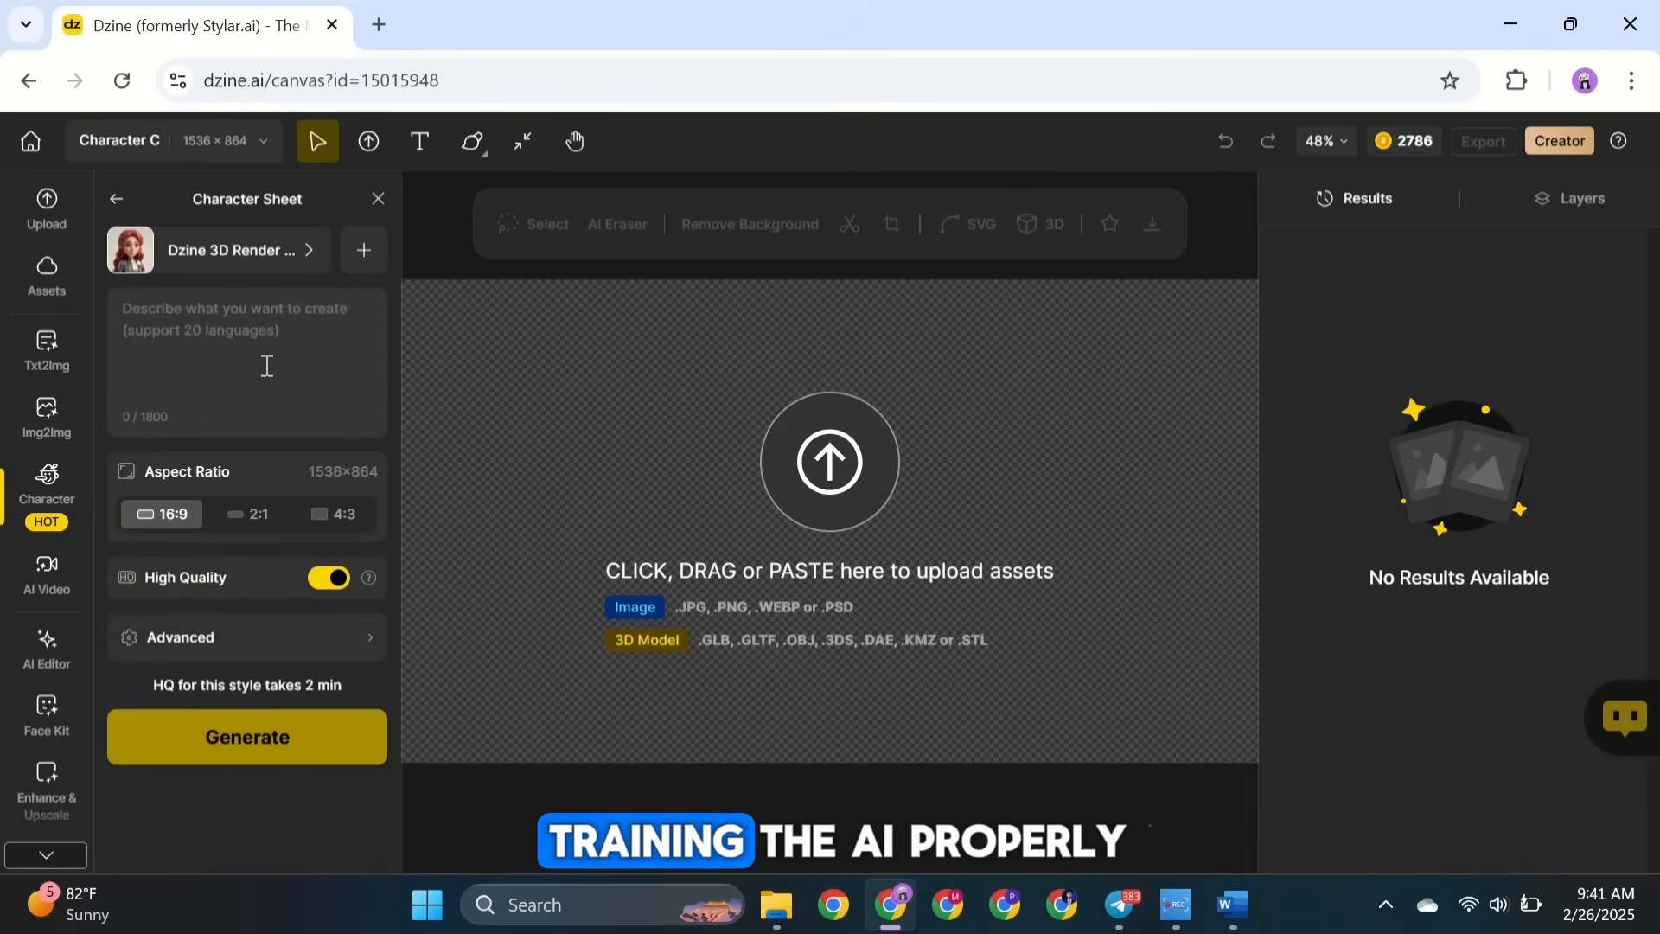
{"action": "left_click", "coordinate": [242, 265]}
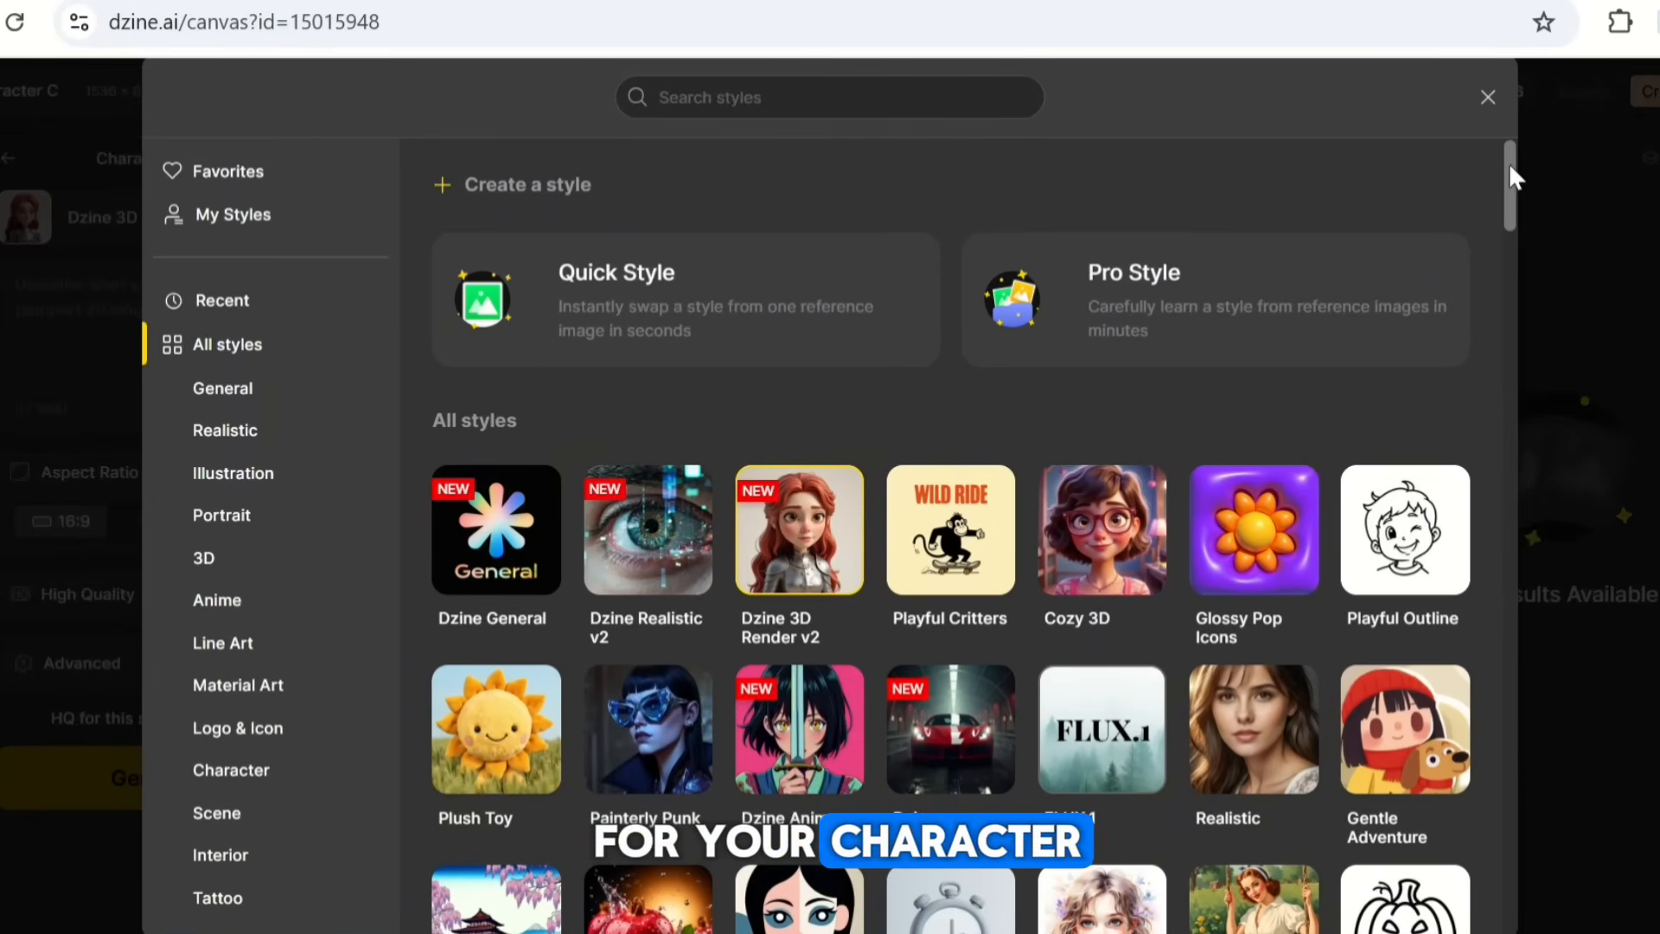
{"action": "mouse_move", "coordinate": [1509, 171]}
{"action": "left_mouse_down"}
{"action": "mouse_move", "coordinate": [1528, 682]}
{"action": "mouse_move", "coordinate": [1497, 882]}
{"action": "mouse_move", "coordinate": [1533, 460]}
{"action": "mouse_move", "coordinate": [1518, 147]}
{"action": "left_mouse_up"}
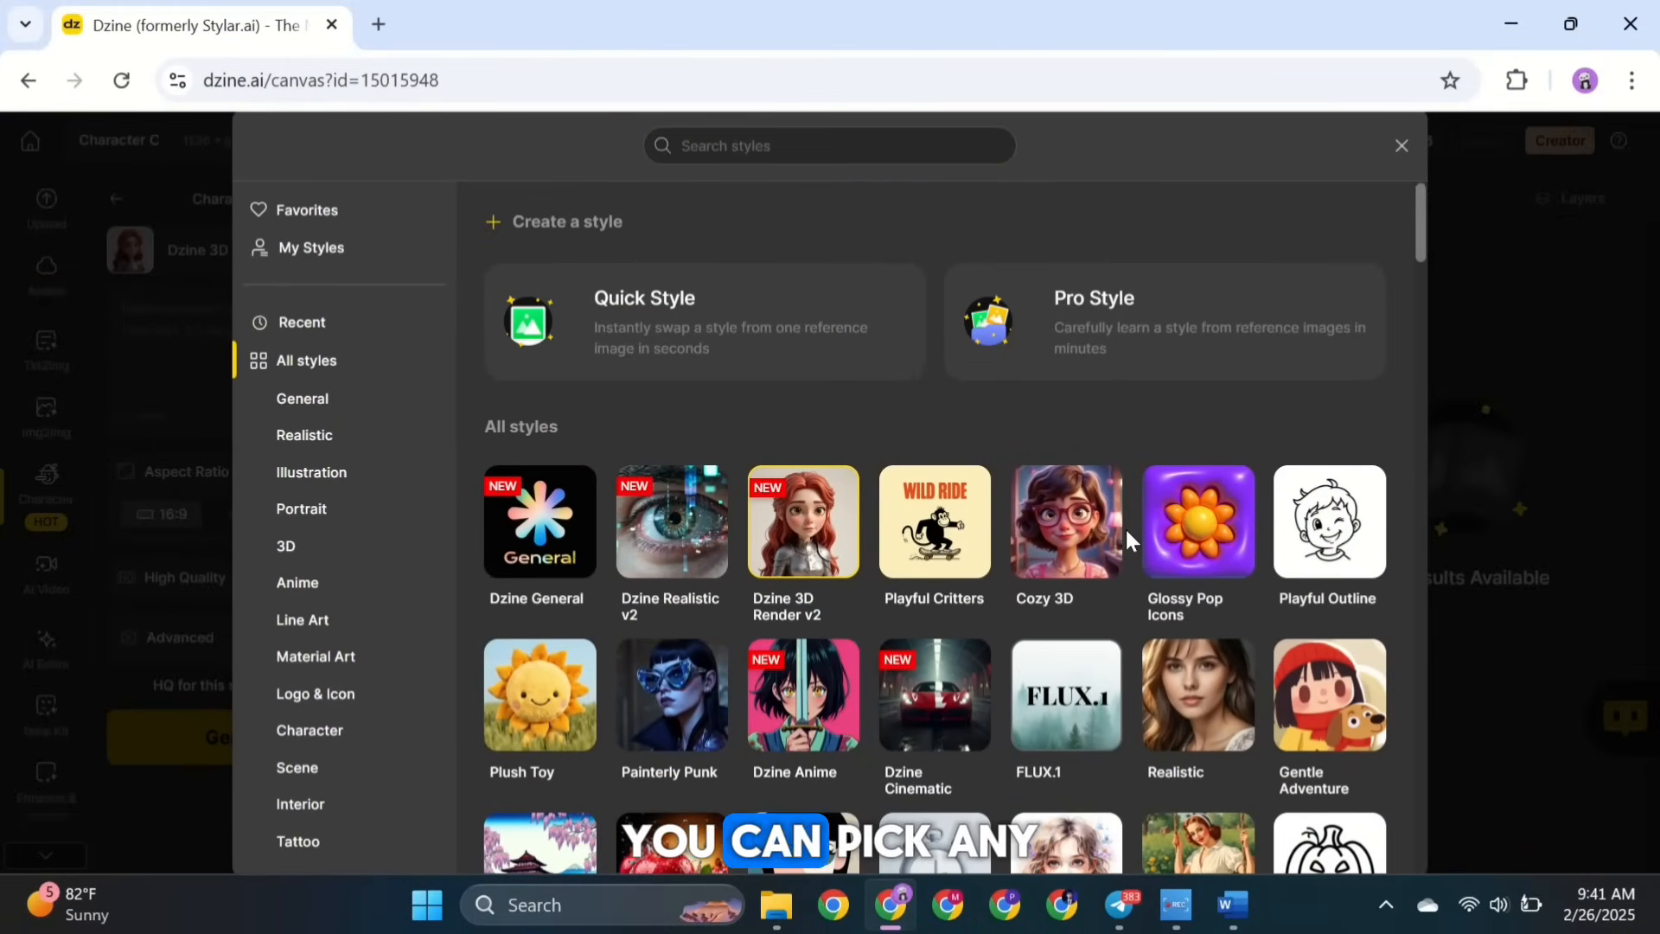
{"action": "left_click", "coordinate": [1062, 709]}
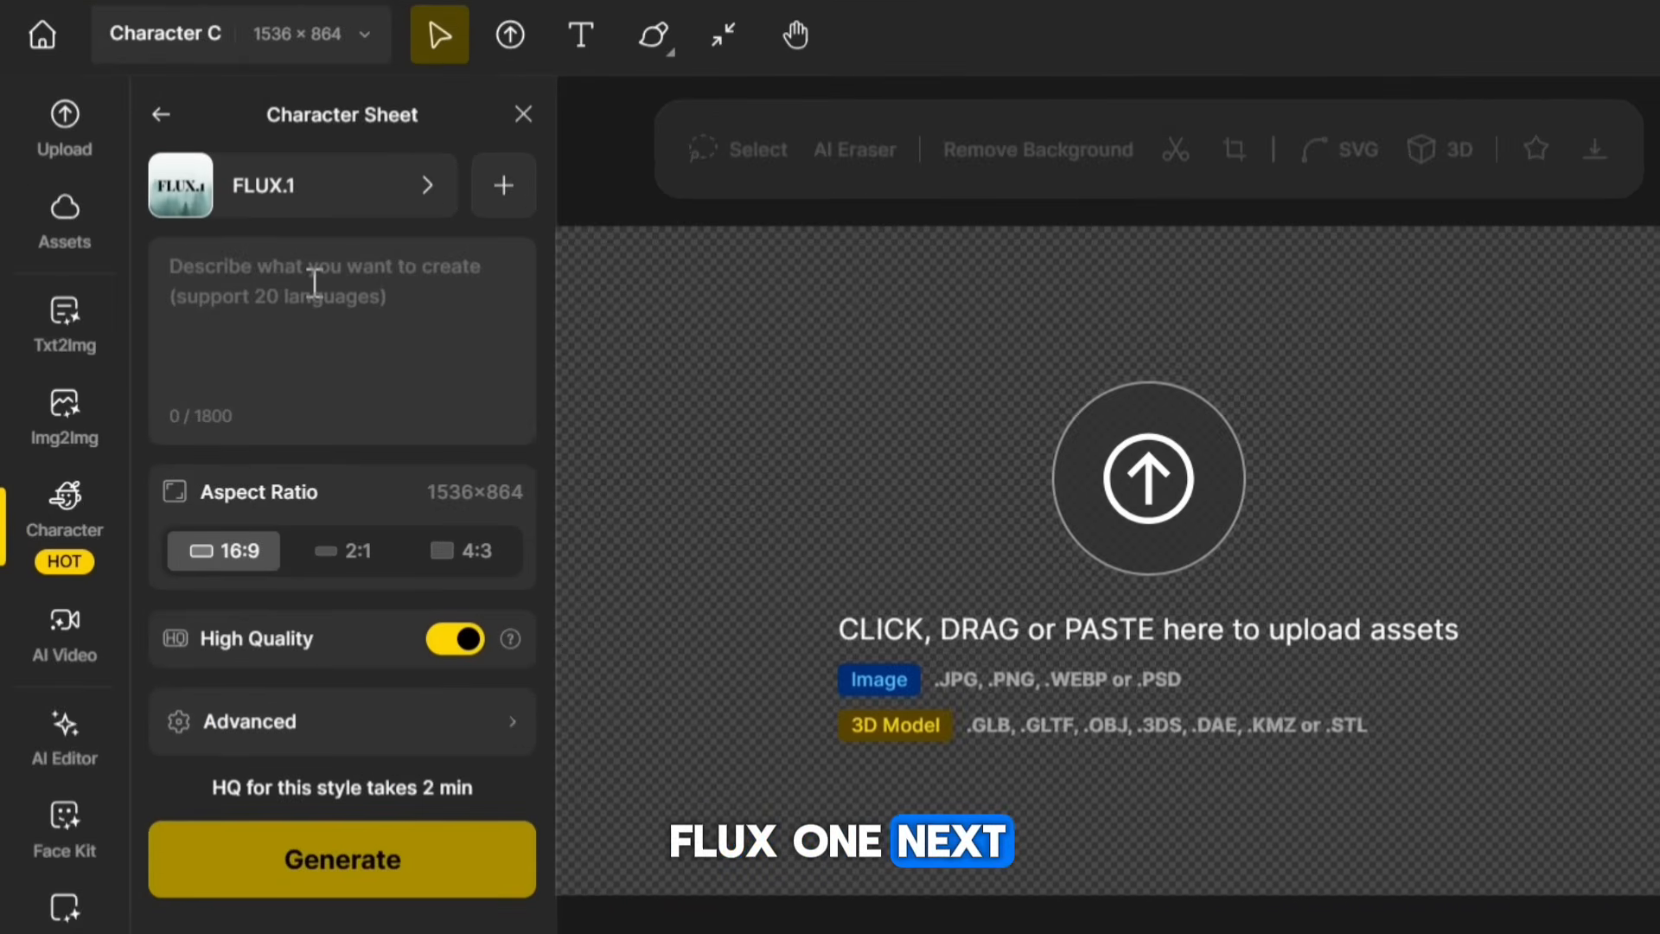
Paste the prompt describing a large, fluffy orange cat standing upright in a denim jacket, white T-shirt, khaki pants and brown leather shoes.
{"action": "left_click", "coordinate": [315, 285]}
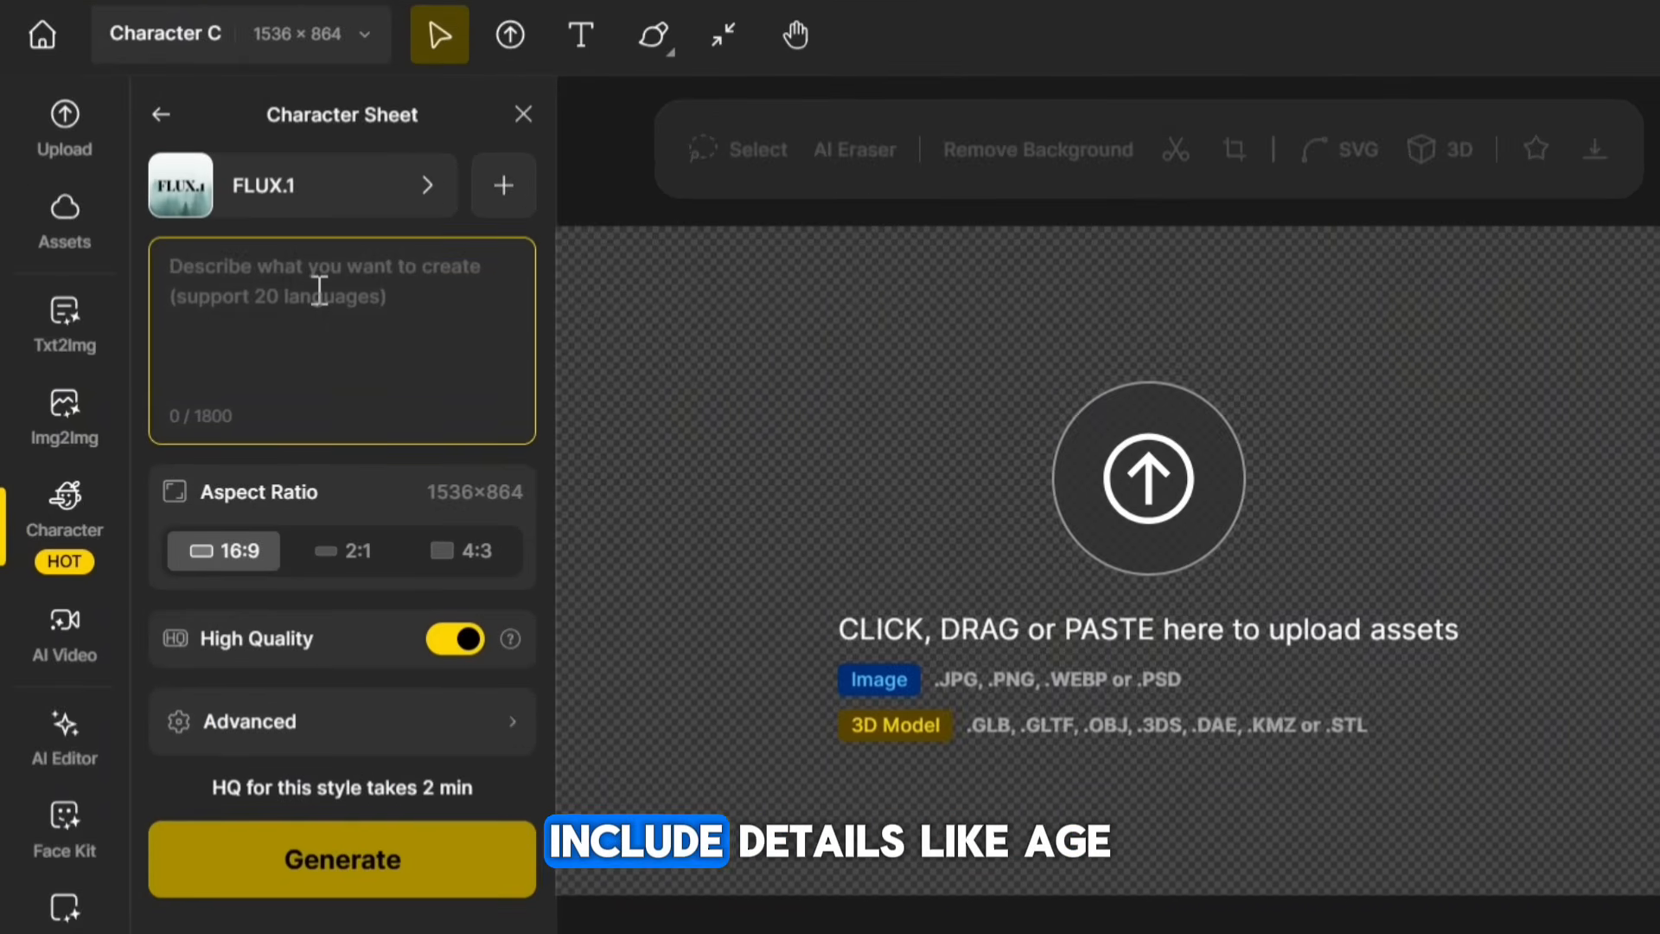
{"action": "key", "text": "ctrl+v"}
{"action": "scroll", "coordinate": [338, 389], "scroll_direction": "up", "scroll_amount": 5}
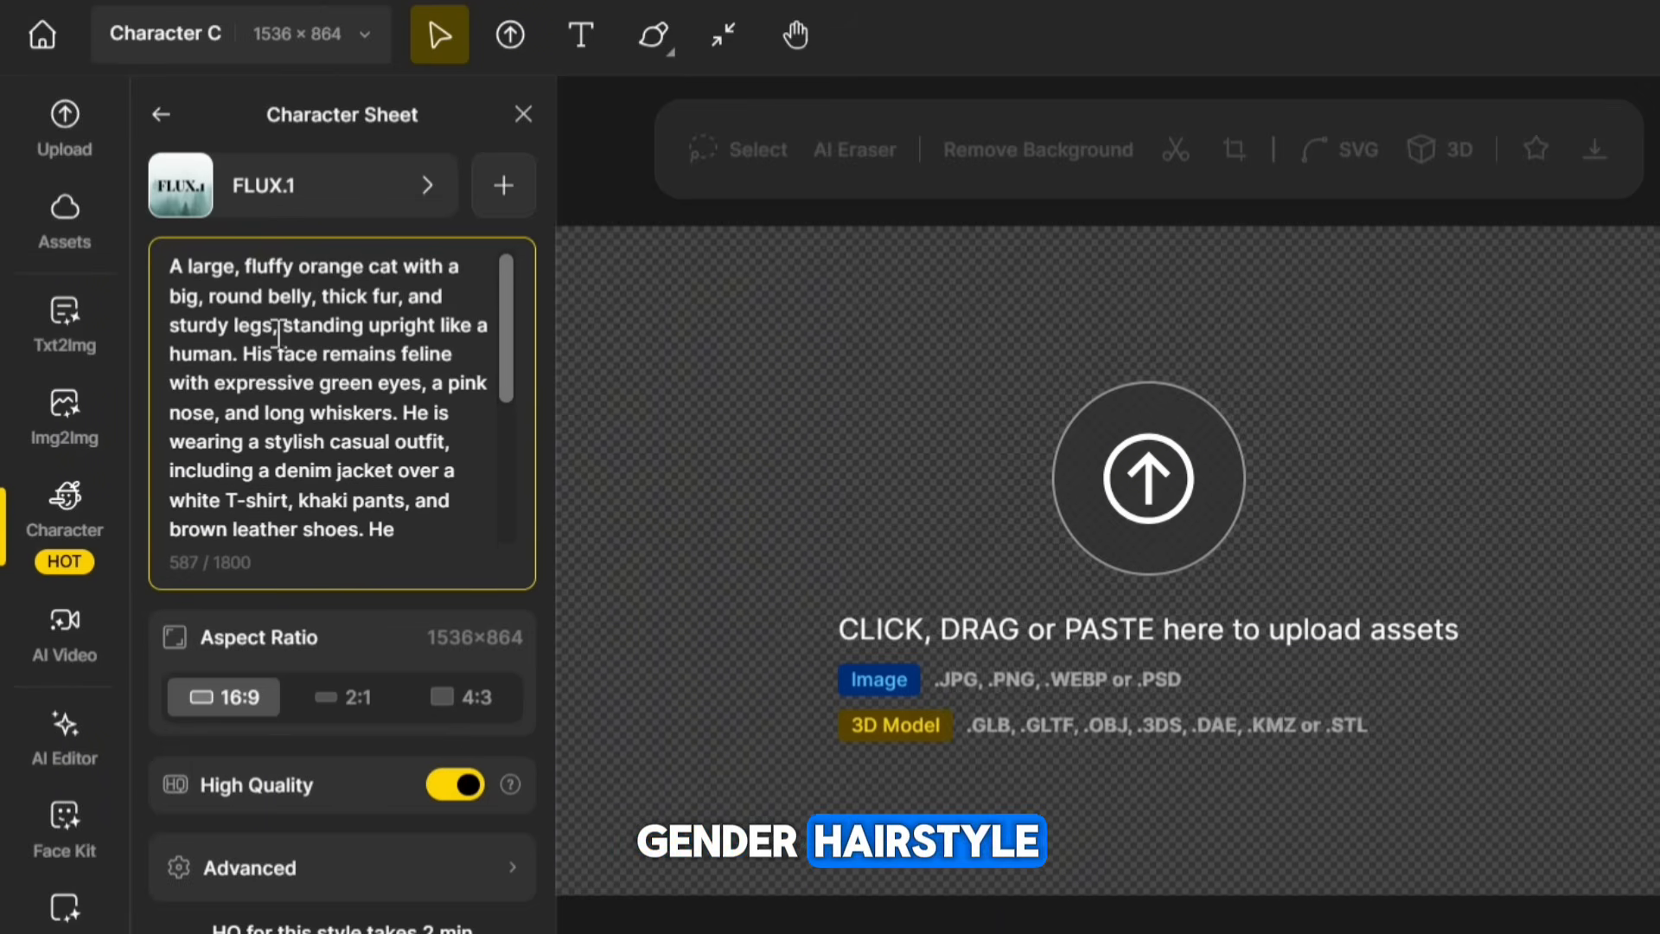
{"action": "scroll", "coordinate": [278, 333], "scroll_direction": "down", "scroll_amount": 5}
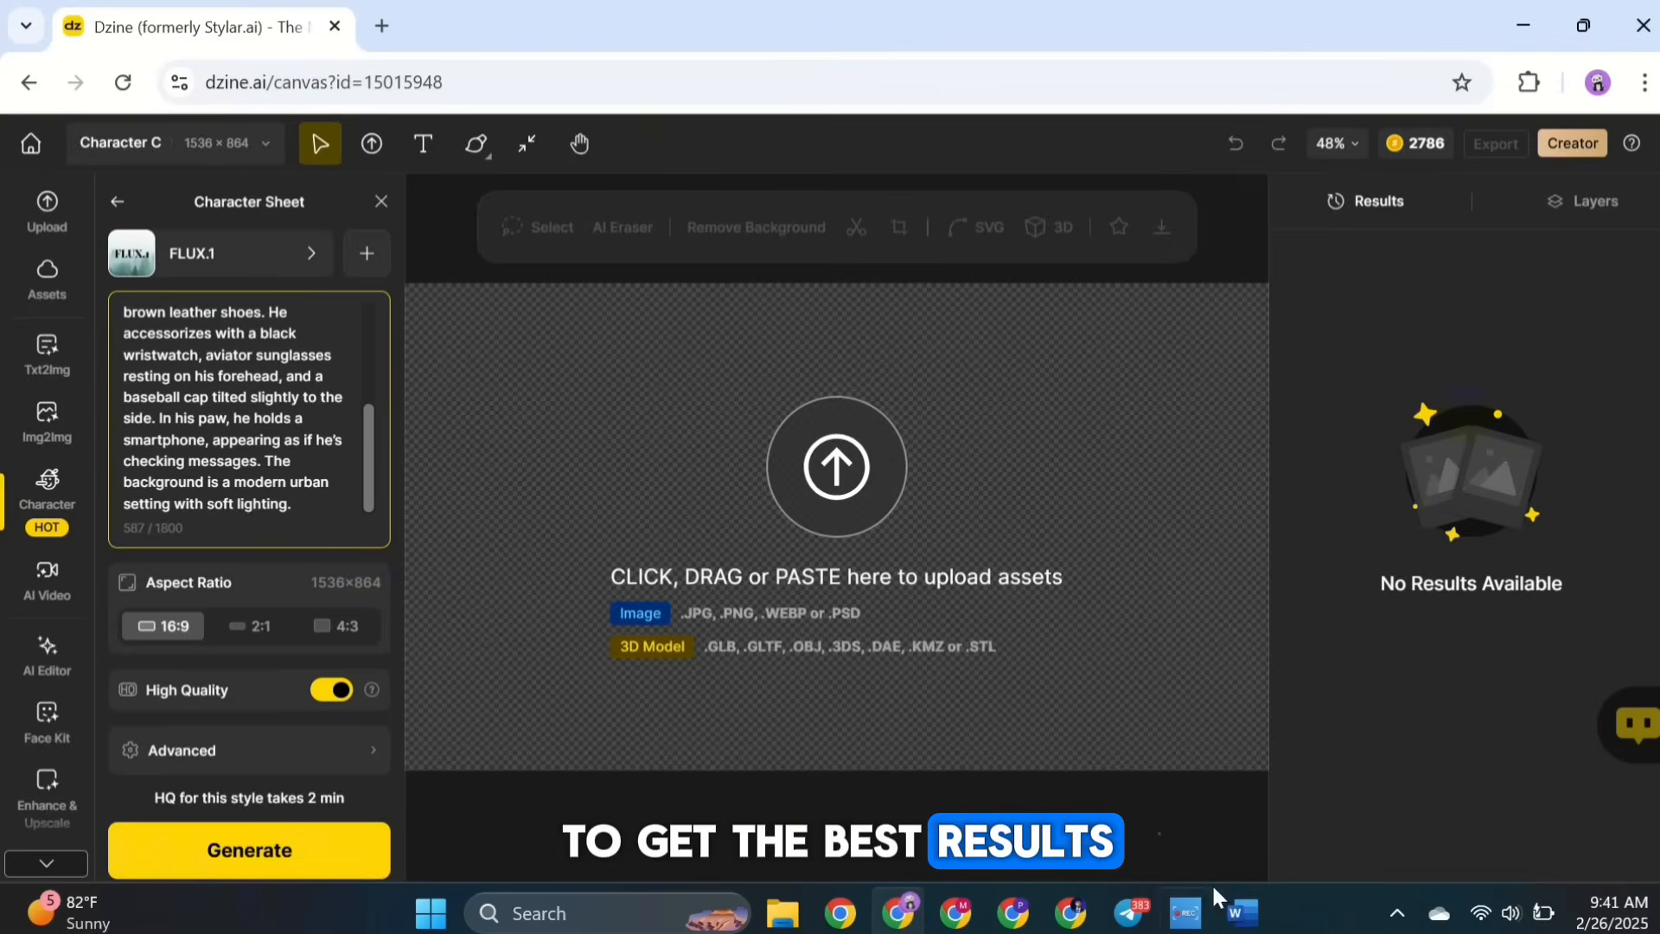
Copy the "Full body, Four-character views" line from the Word document Prompt 1.docx and append it below the cat description in Dzine.
{"action": "left_click", "coordinate": [1232, 905]}
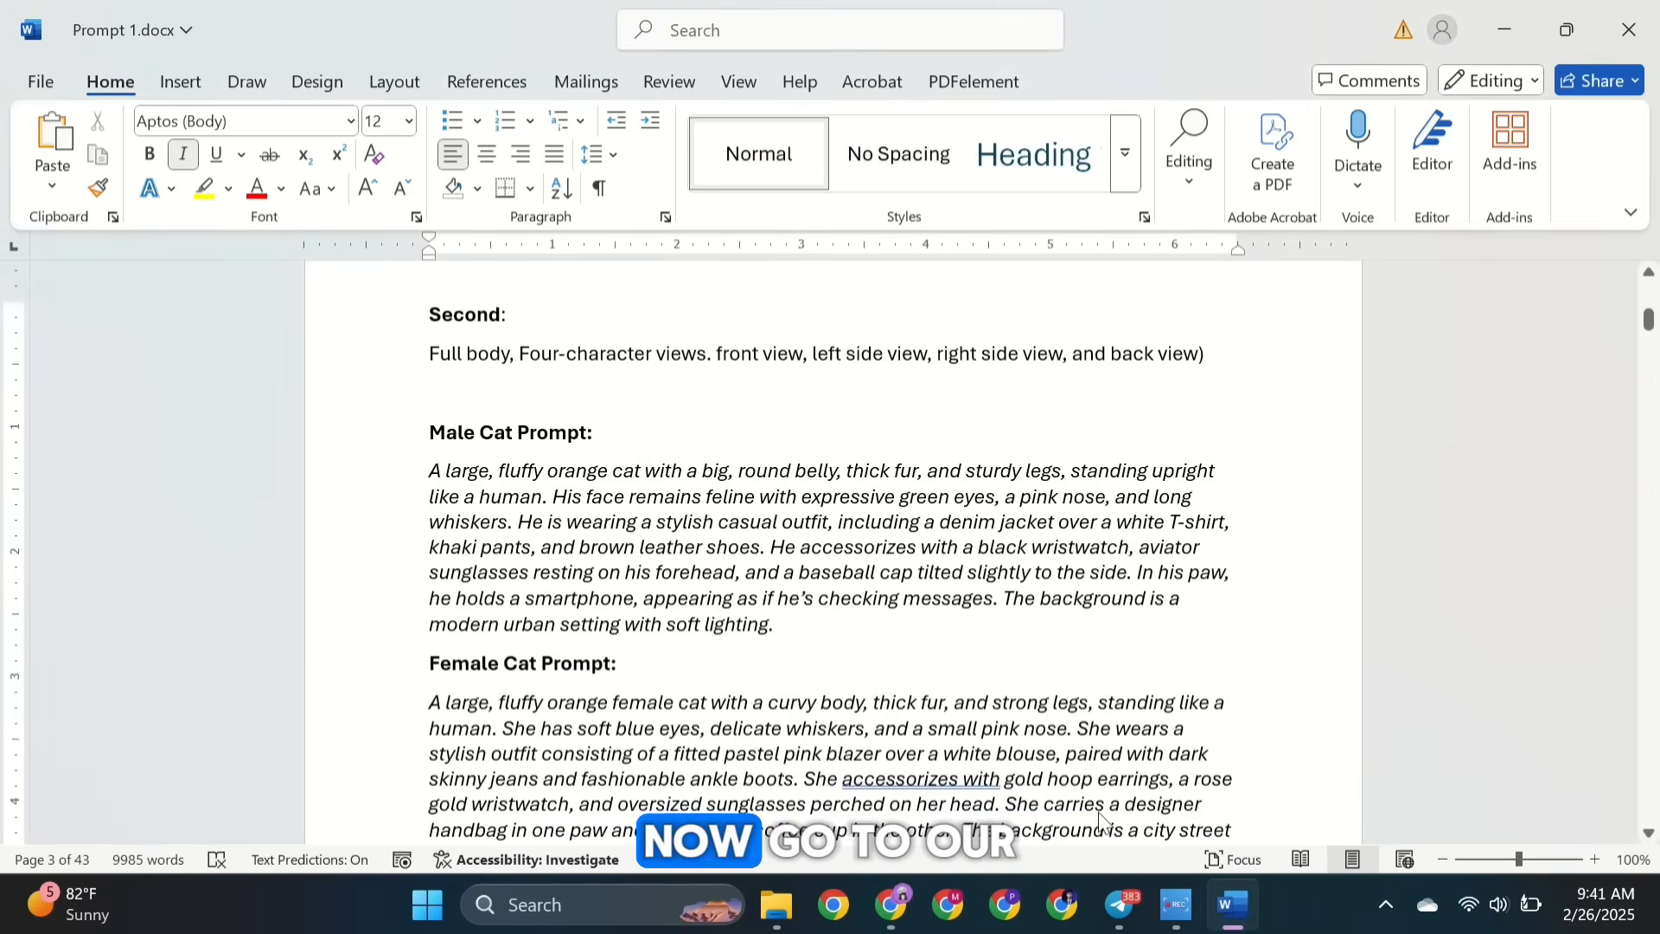
{"action": "left_click_drag", "start_coordinate": [432, 354], "coordinate": [1237, 370]}
{"action": "key", "text": "ctrl+c"}
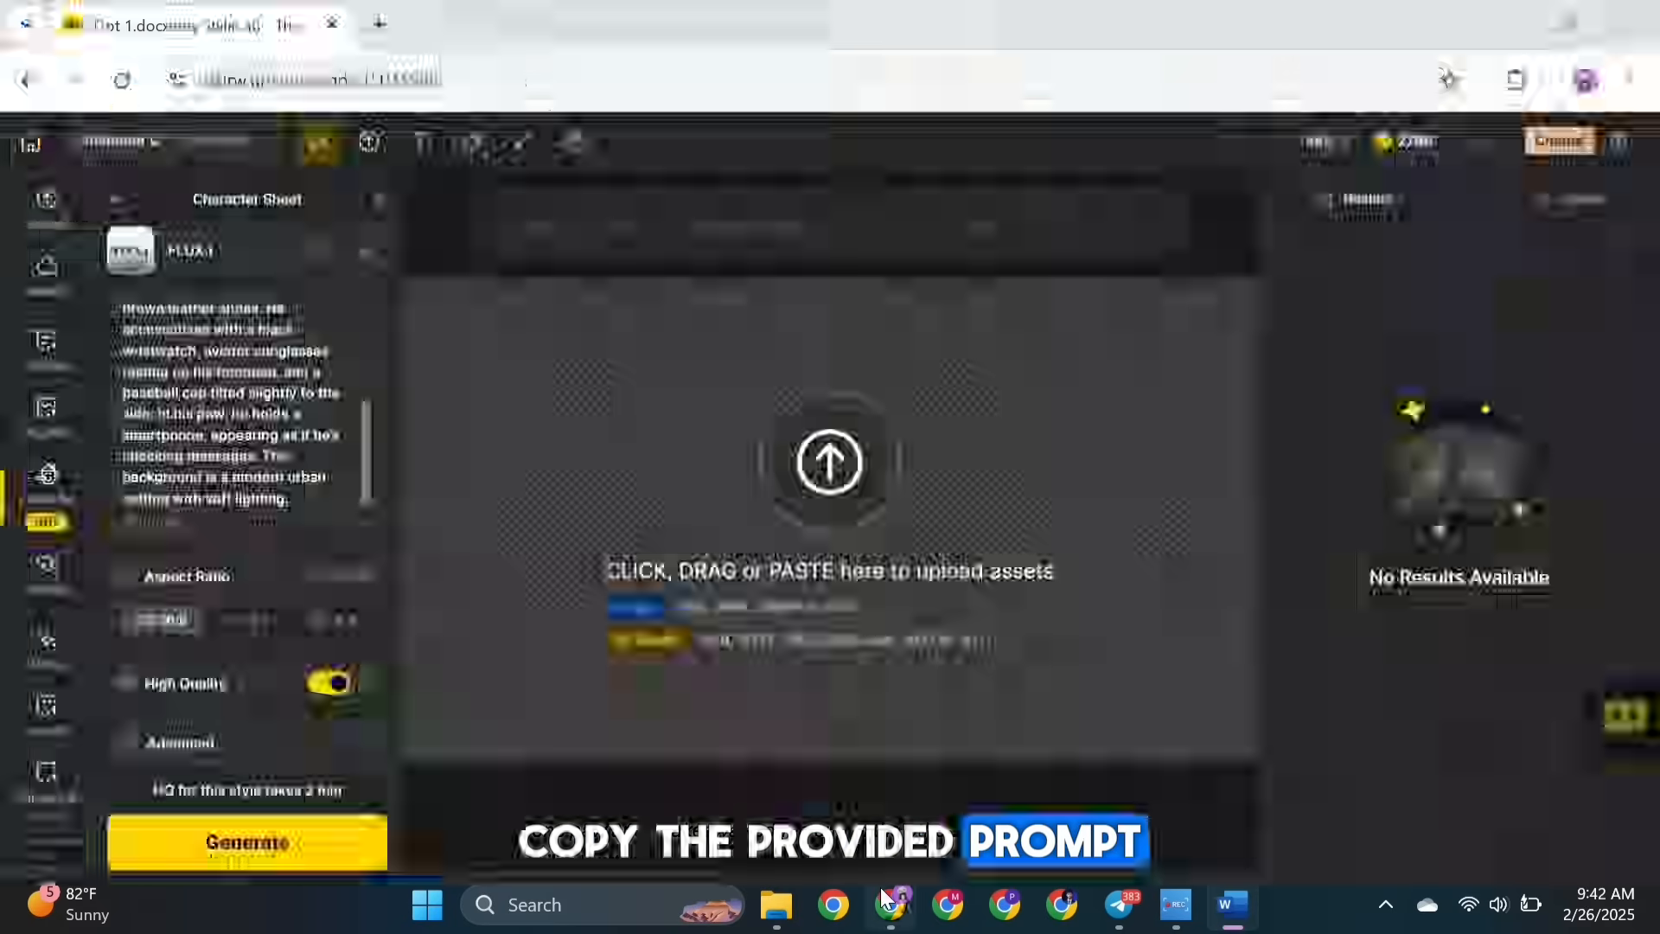
{"action": "left_click", "coordinate": [352, 504]}
{"action": "key", "text": "Return"}
{"action": "key", "text": "Return"}
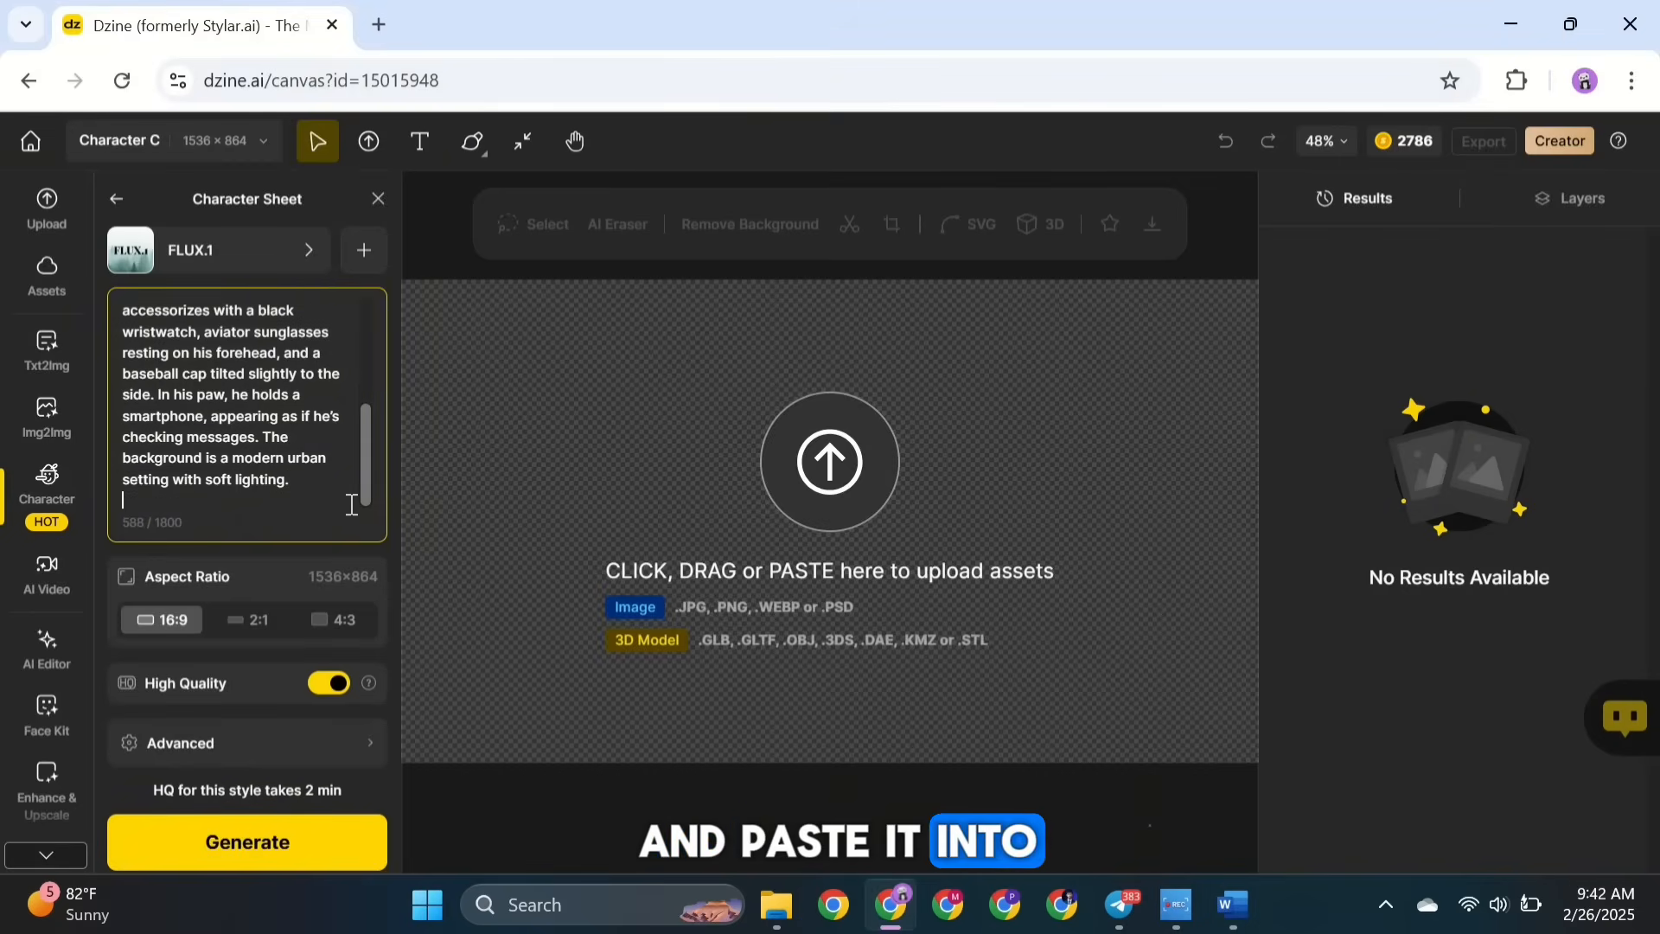
{"action": "key", "text": "ctrl+v"}
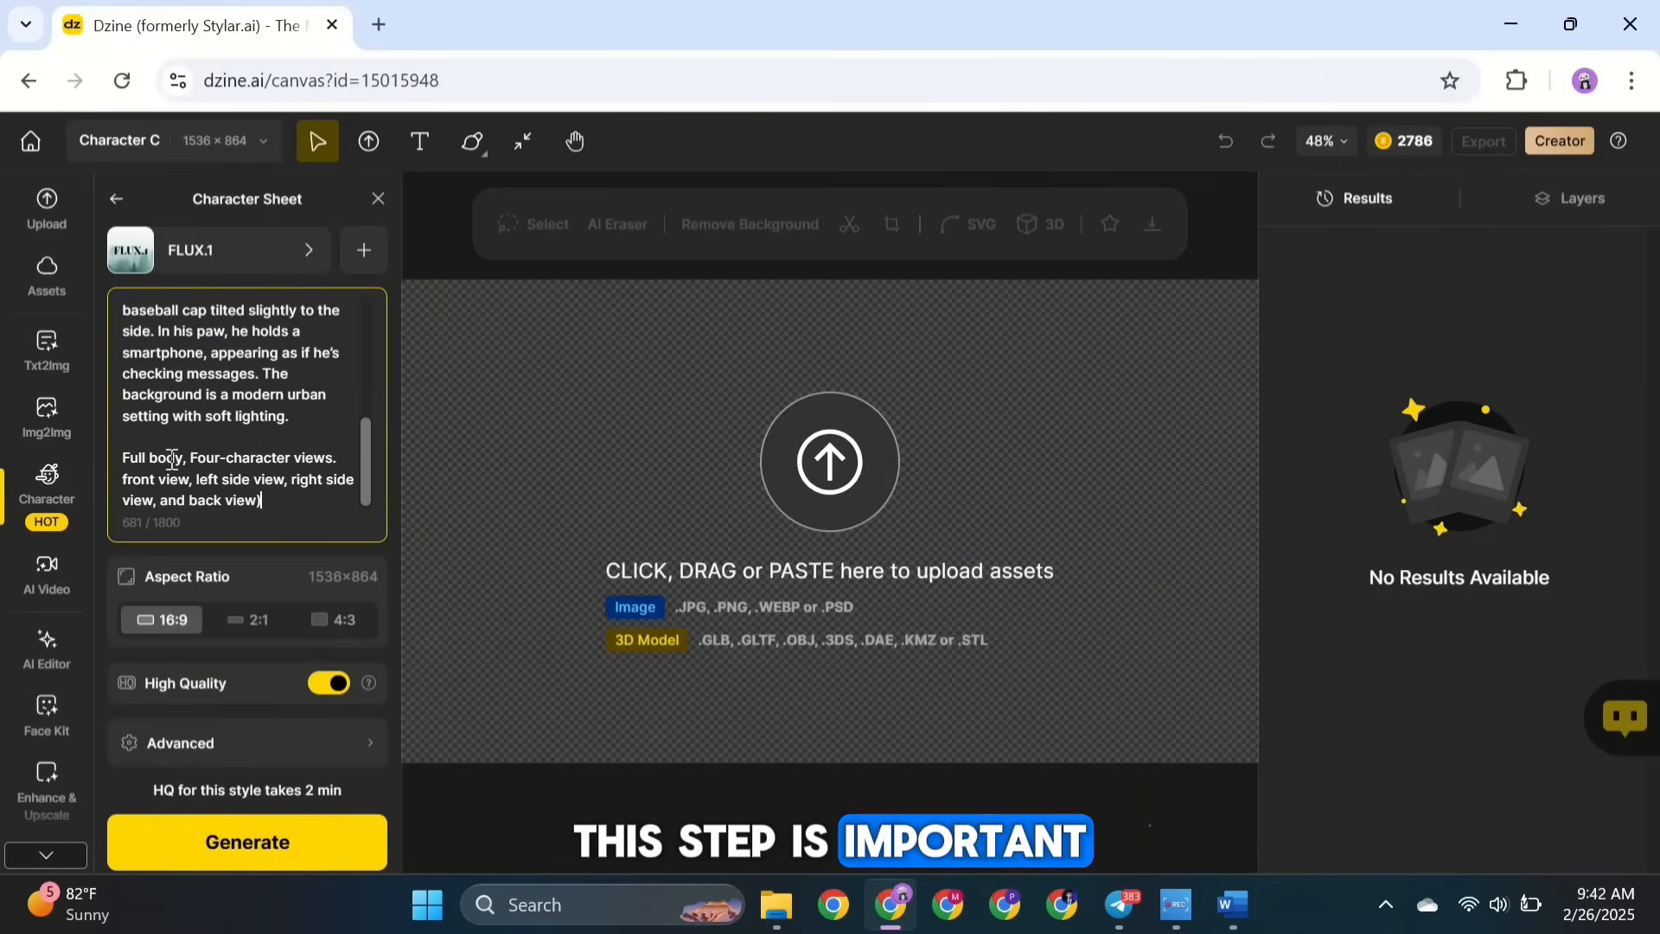
{"action": "left_click_drag", "start_coordinate": [283, 461], "coordinate": [334, 468]}
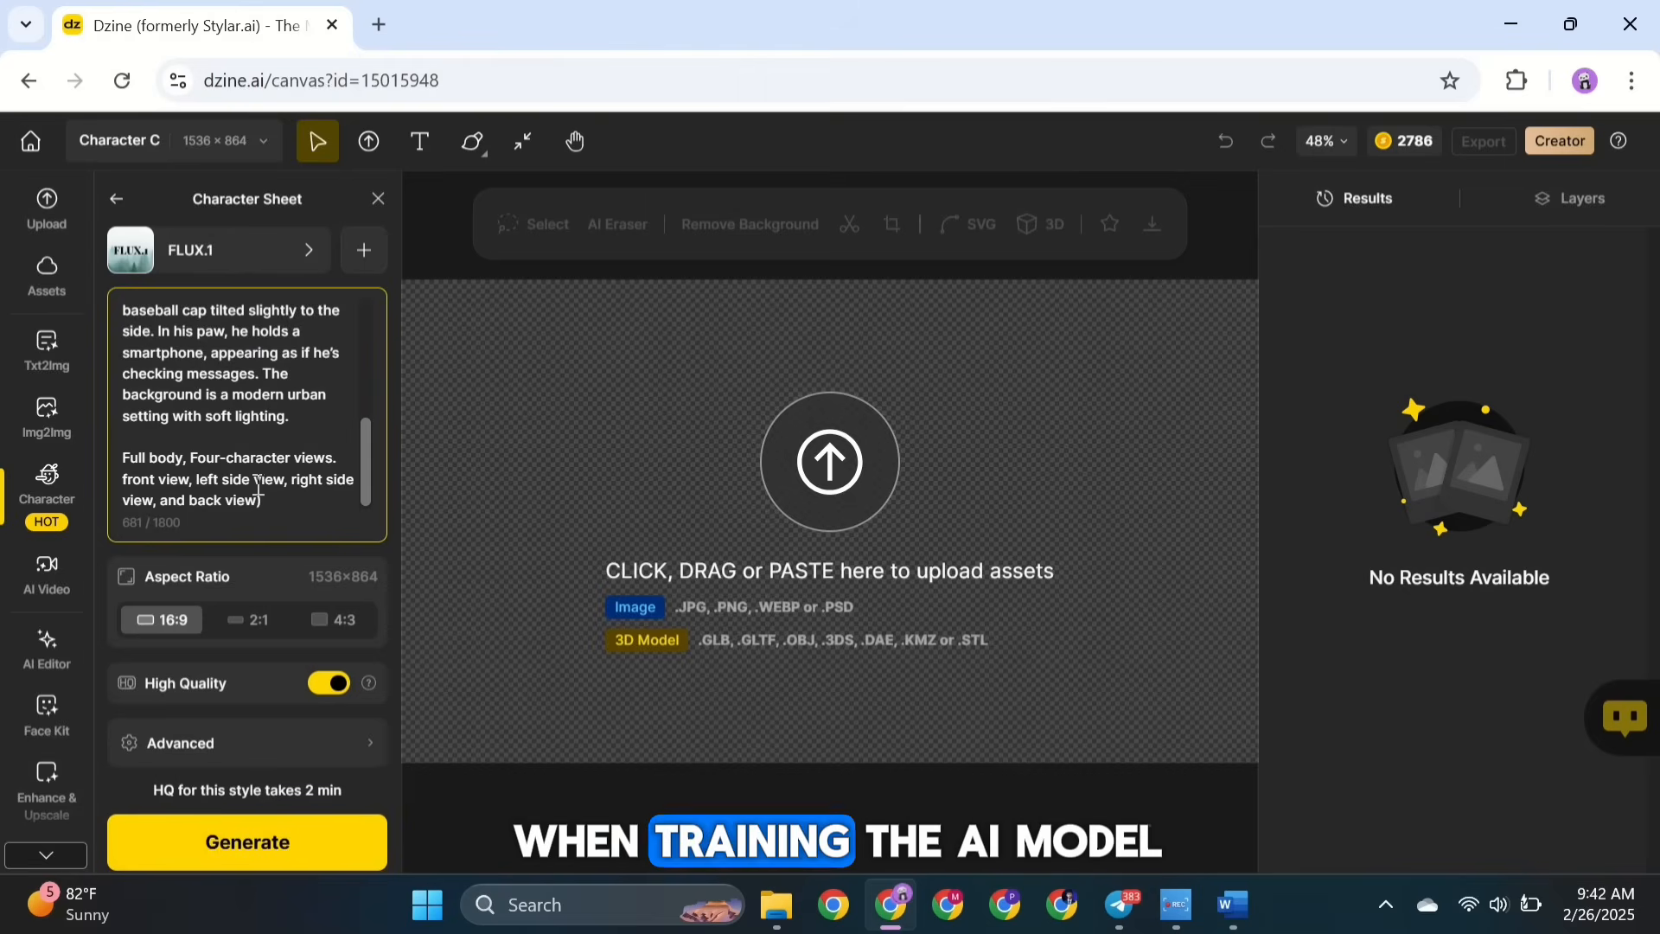
Generate the character sheet at a 16:9 aspect ratio.
{"action": "left_click", "coordinate": [169, 633]}
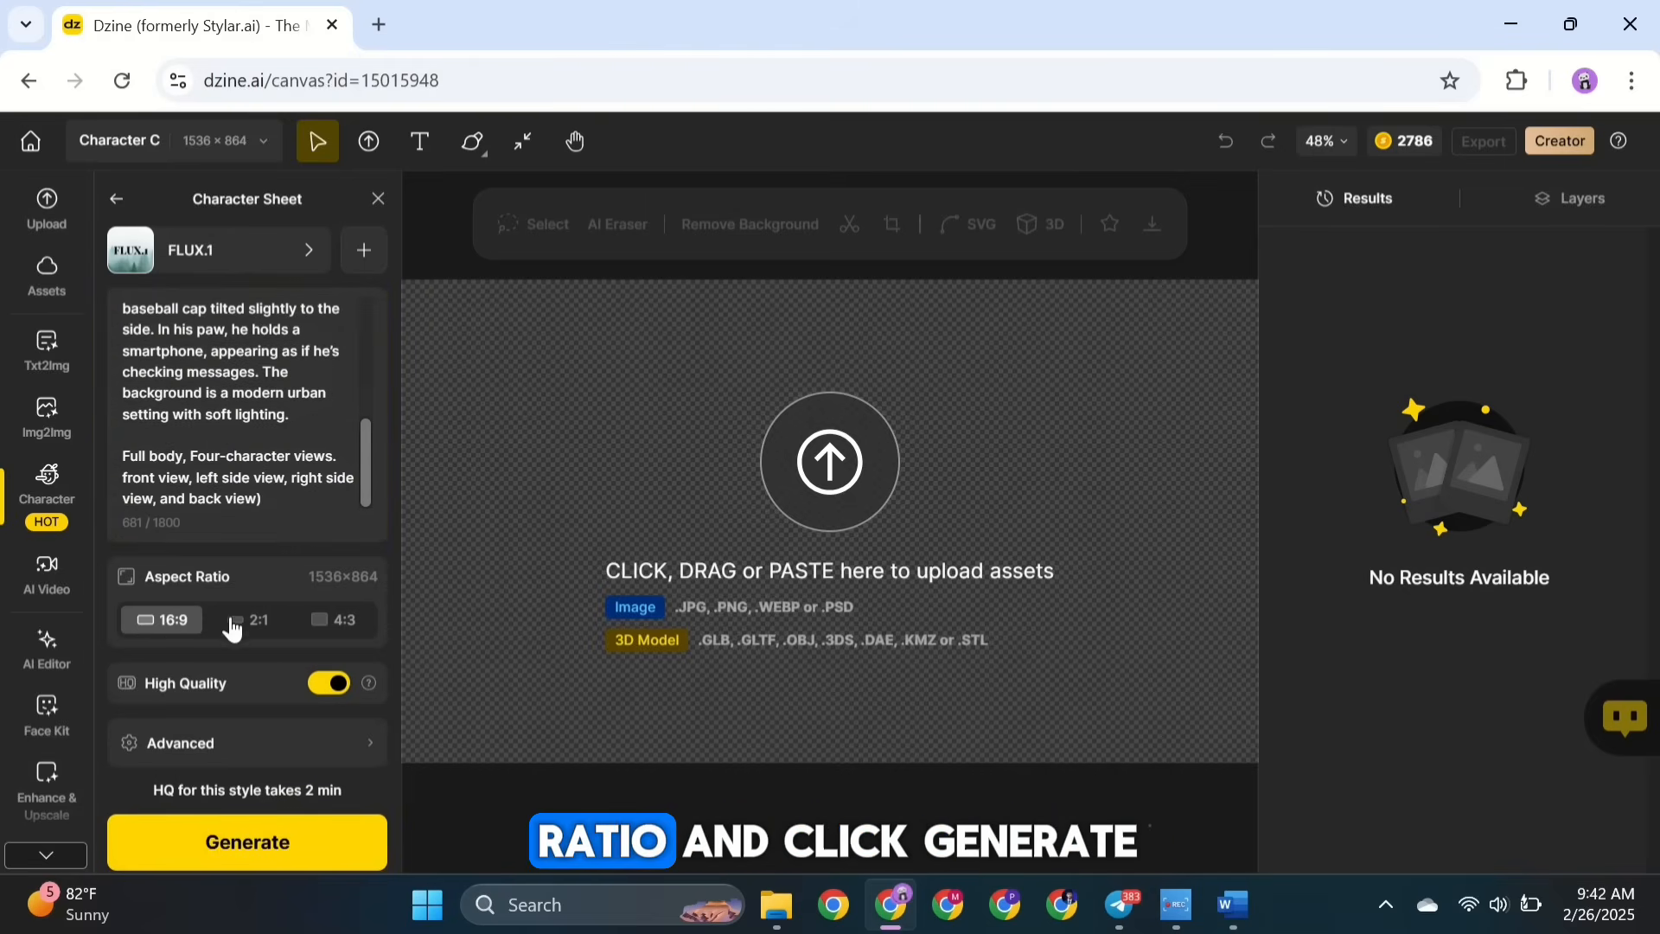
{"action": "left_click", "coordinate": [248, 846]}
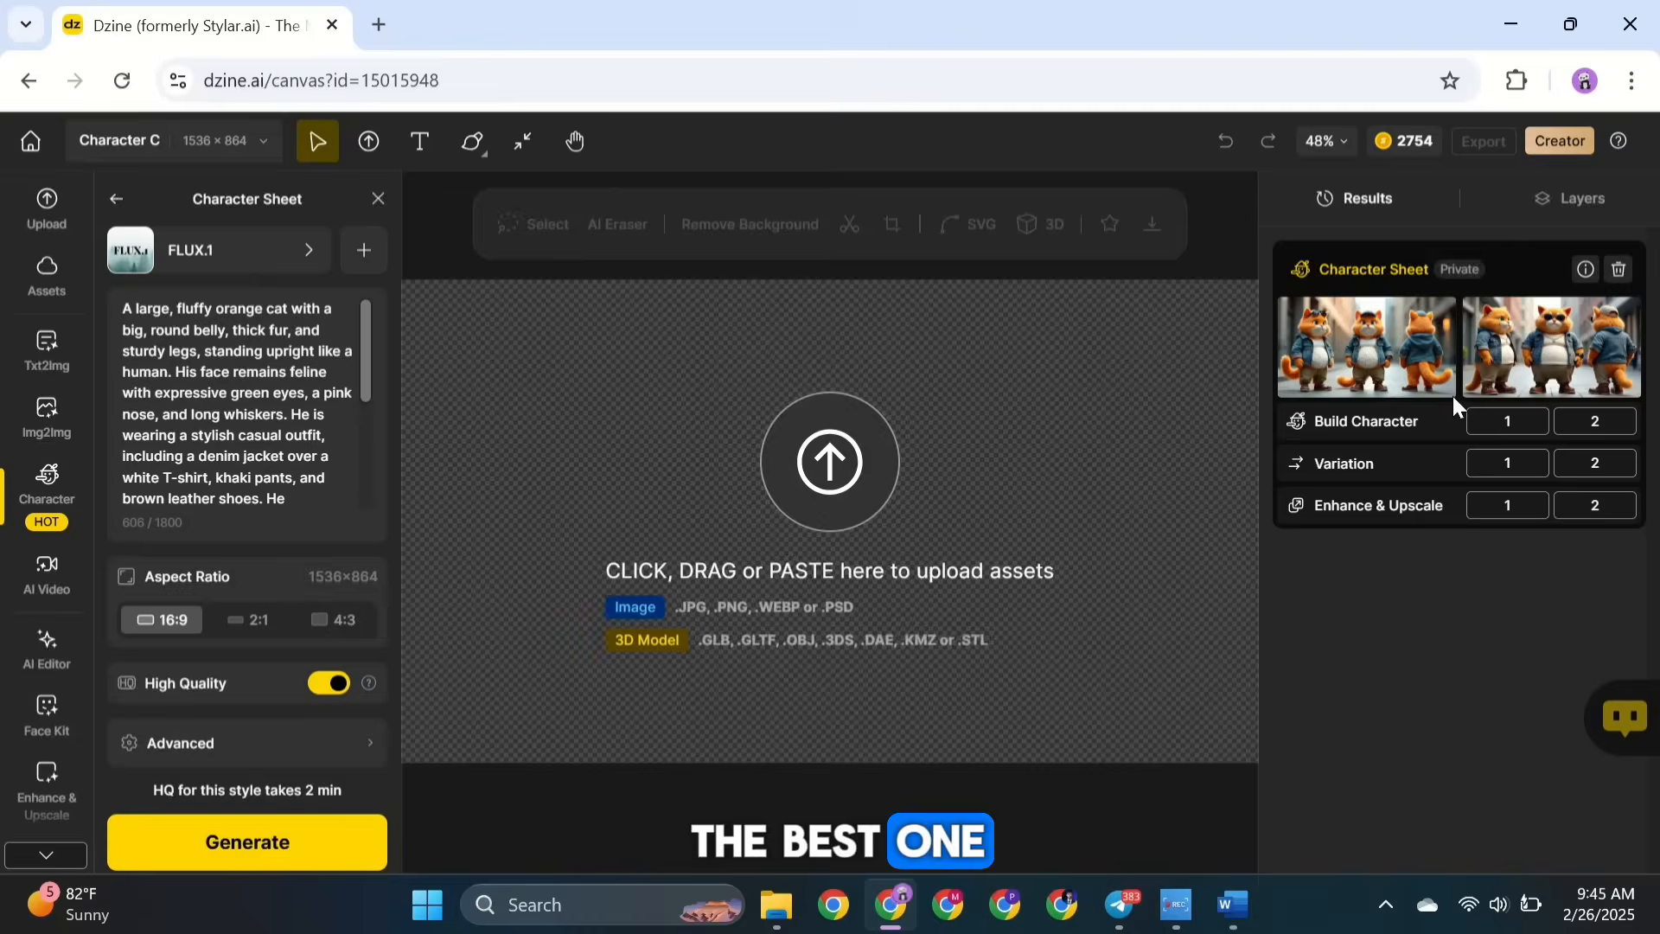
Preview the generated character sheets, then check the Build Character form for the second one and close it.
{"action": "mouse_move", "coordinate": [1489, 369]}
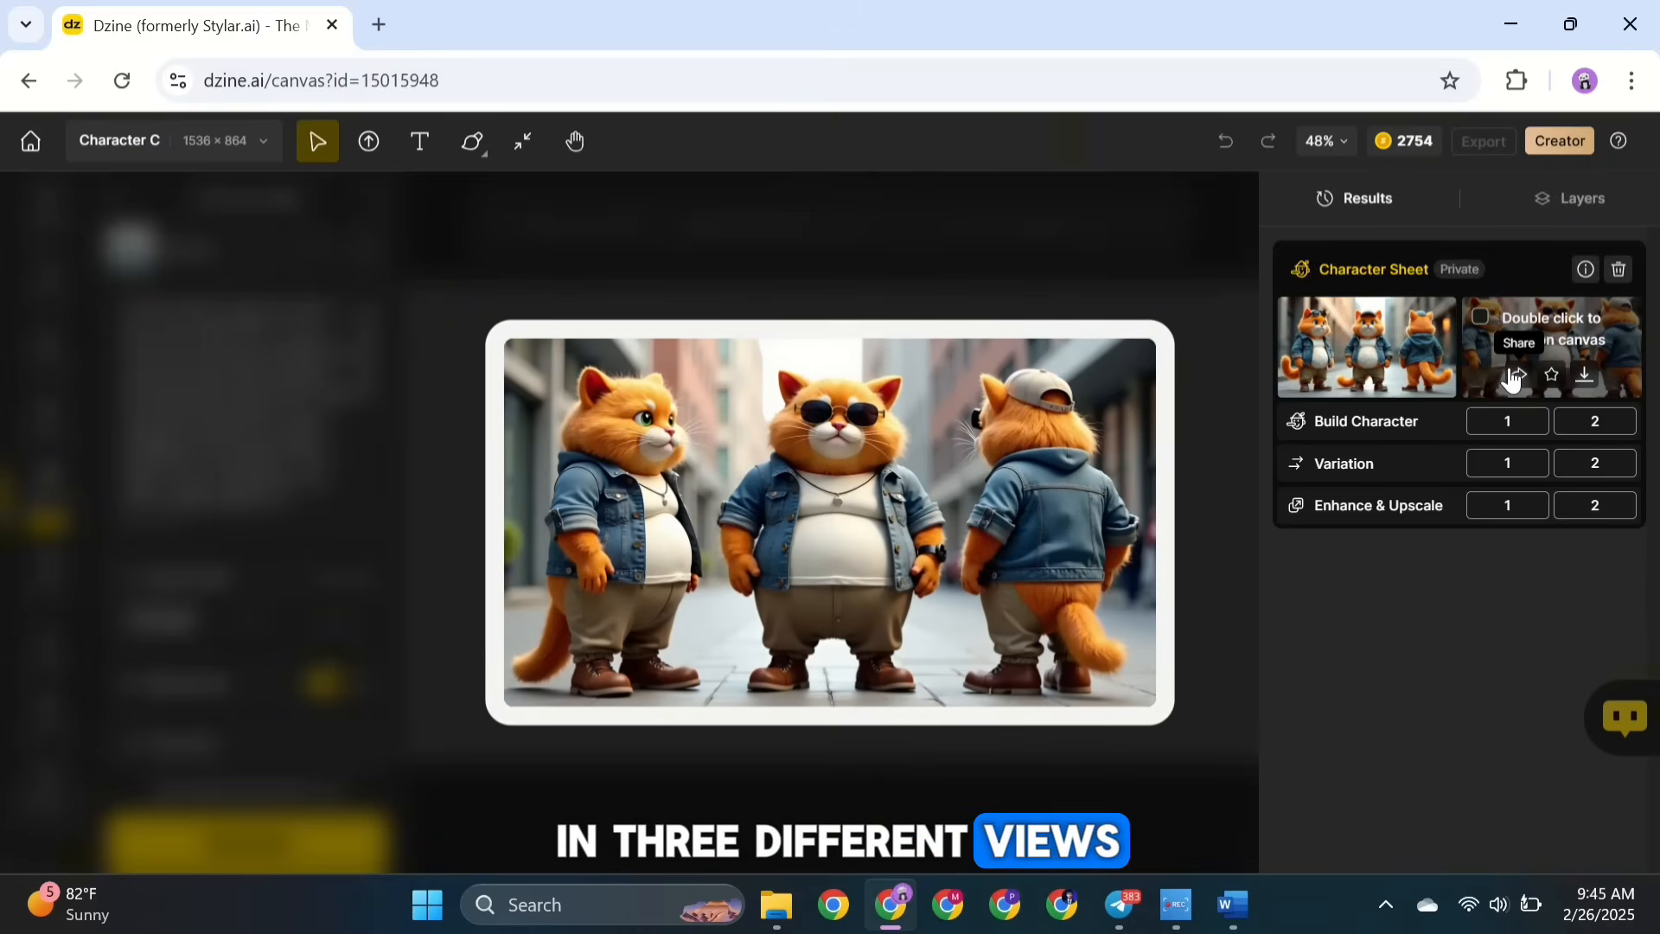
{"action": "mouse_move", "coordinate": [1411, 367]}
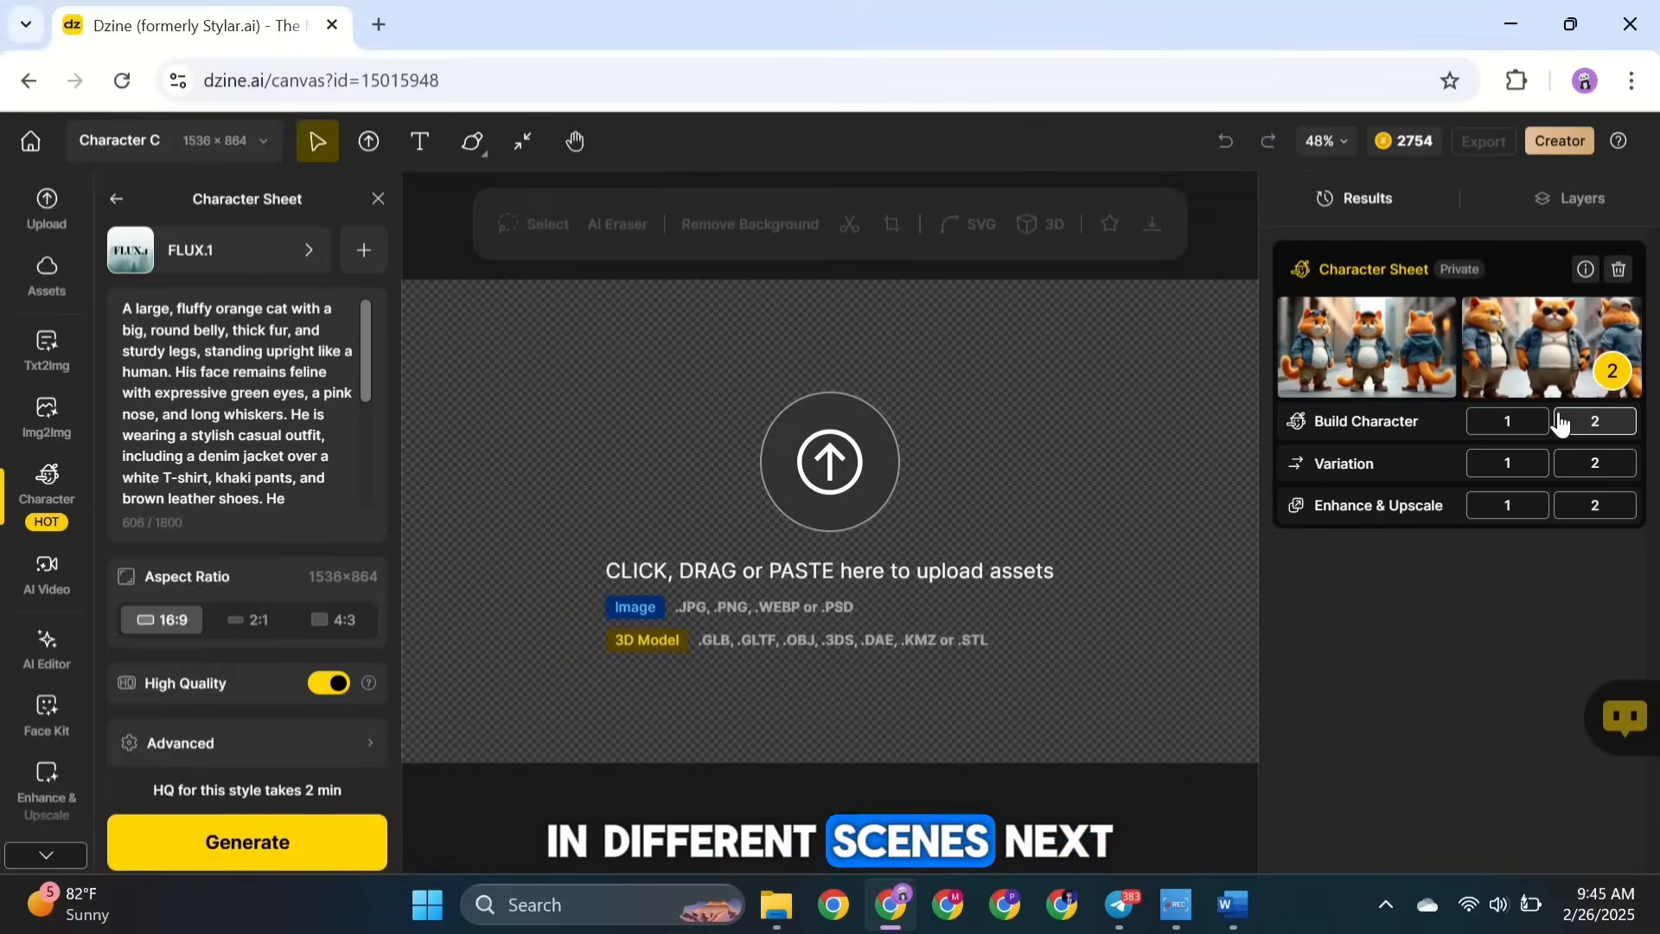
{"action": "left_click", "coordinate": [1561, 422]}
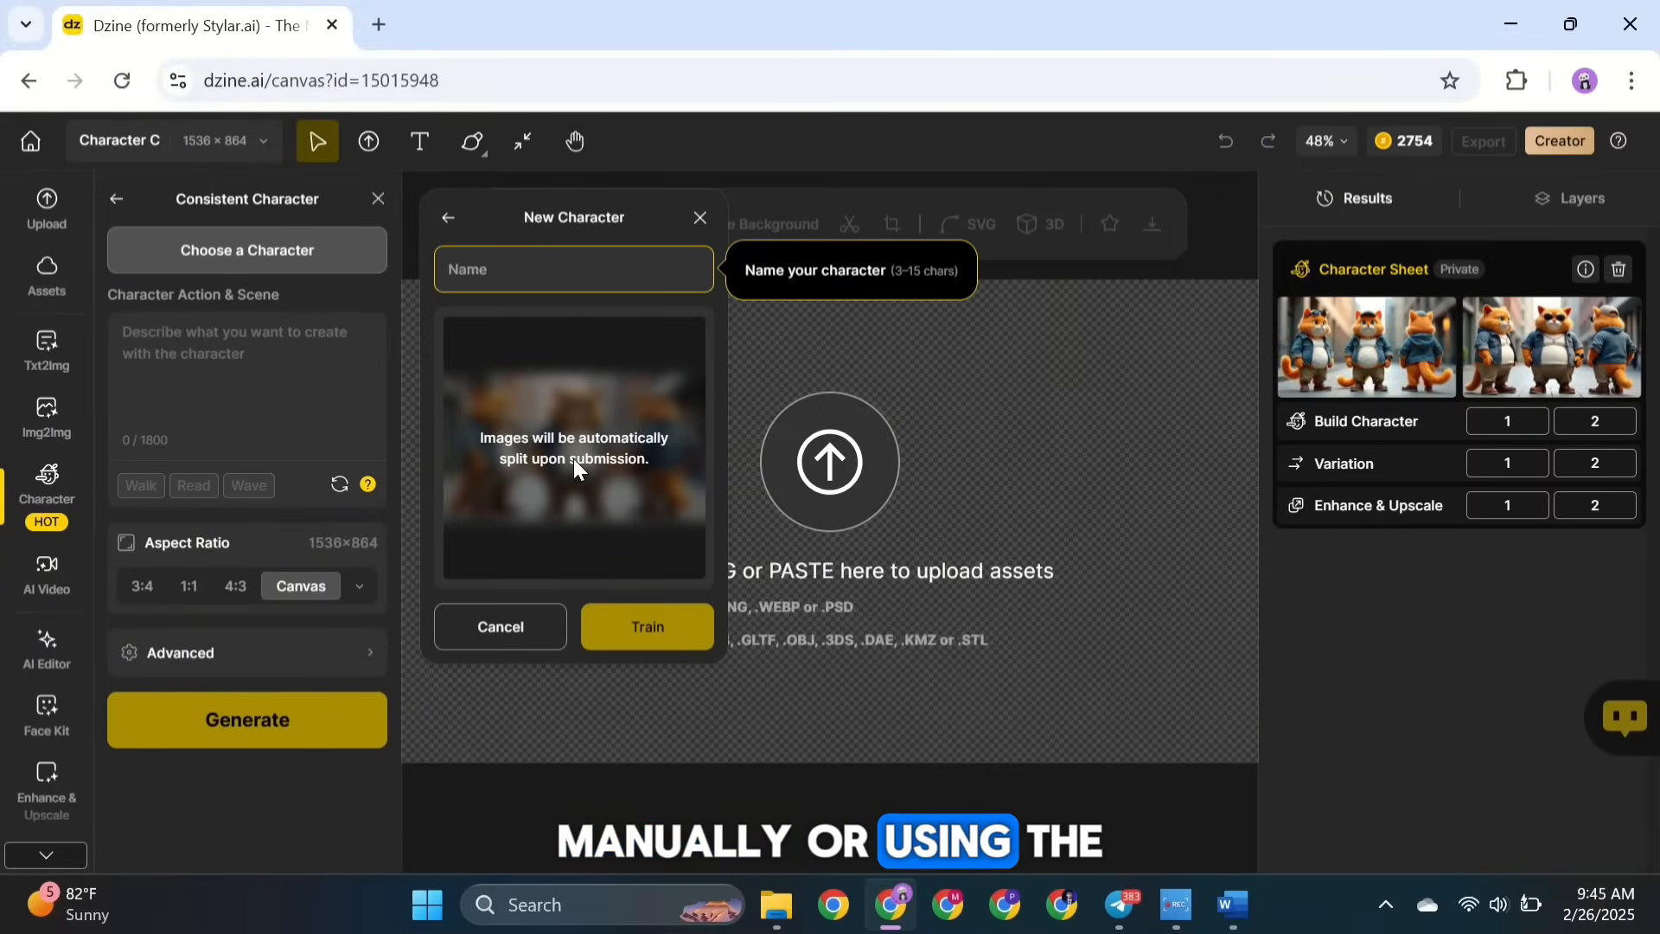
{"action": "left_click", "coordinate": [701, 218]}
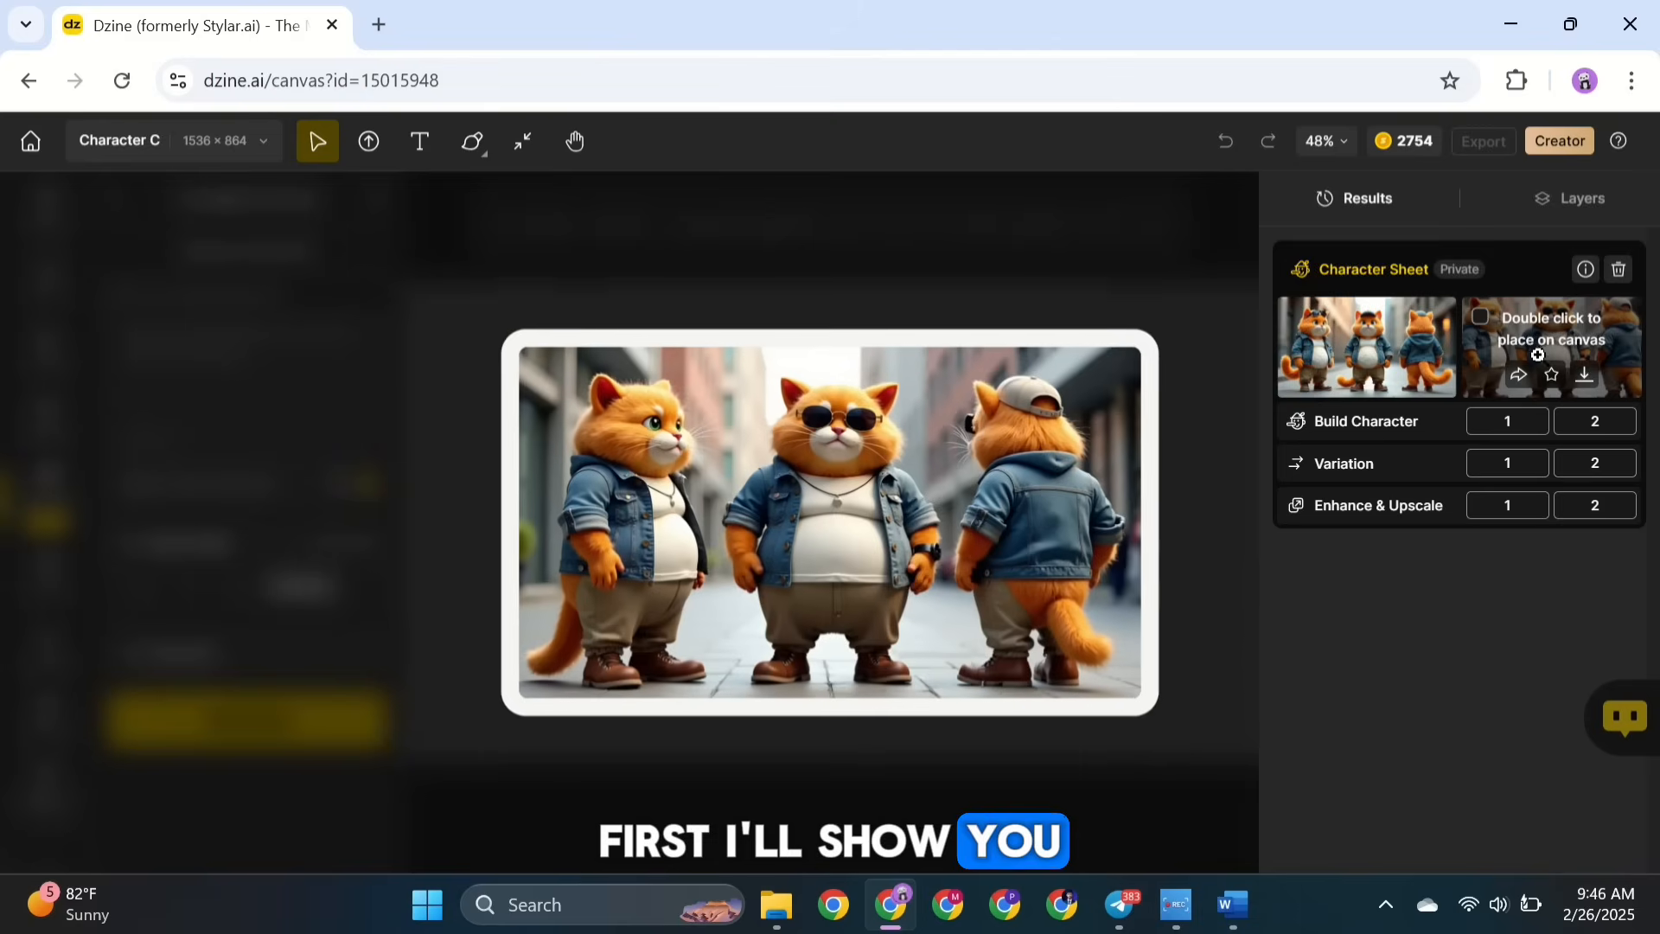
Place the second character sheet on the canvas and duplicate its layer twice.
{"action": "double_click", "coordinate": [1533, 341]}
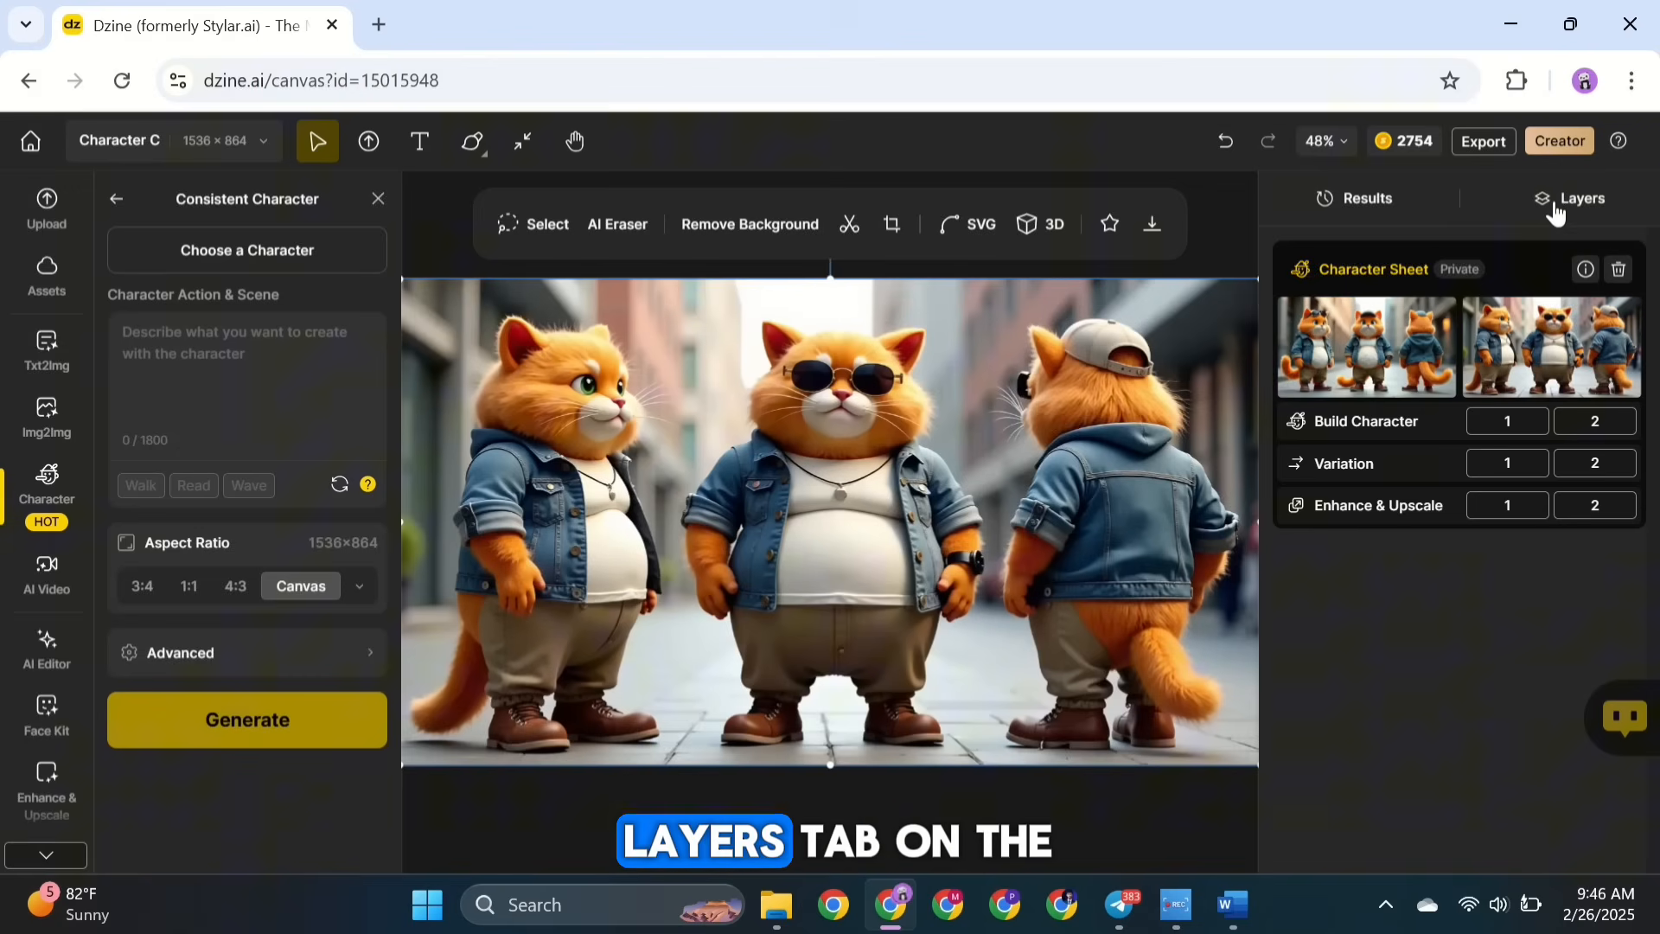
{"action": "left_click", "coordinate": [1579, 207]}
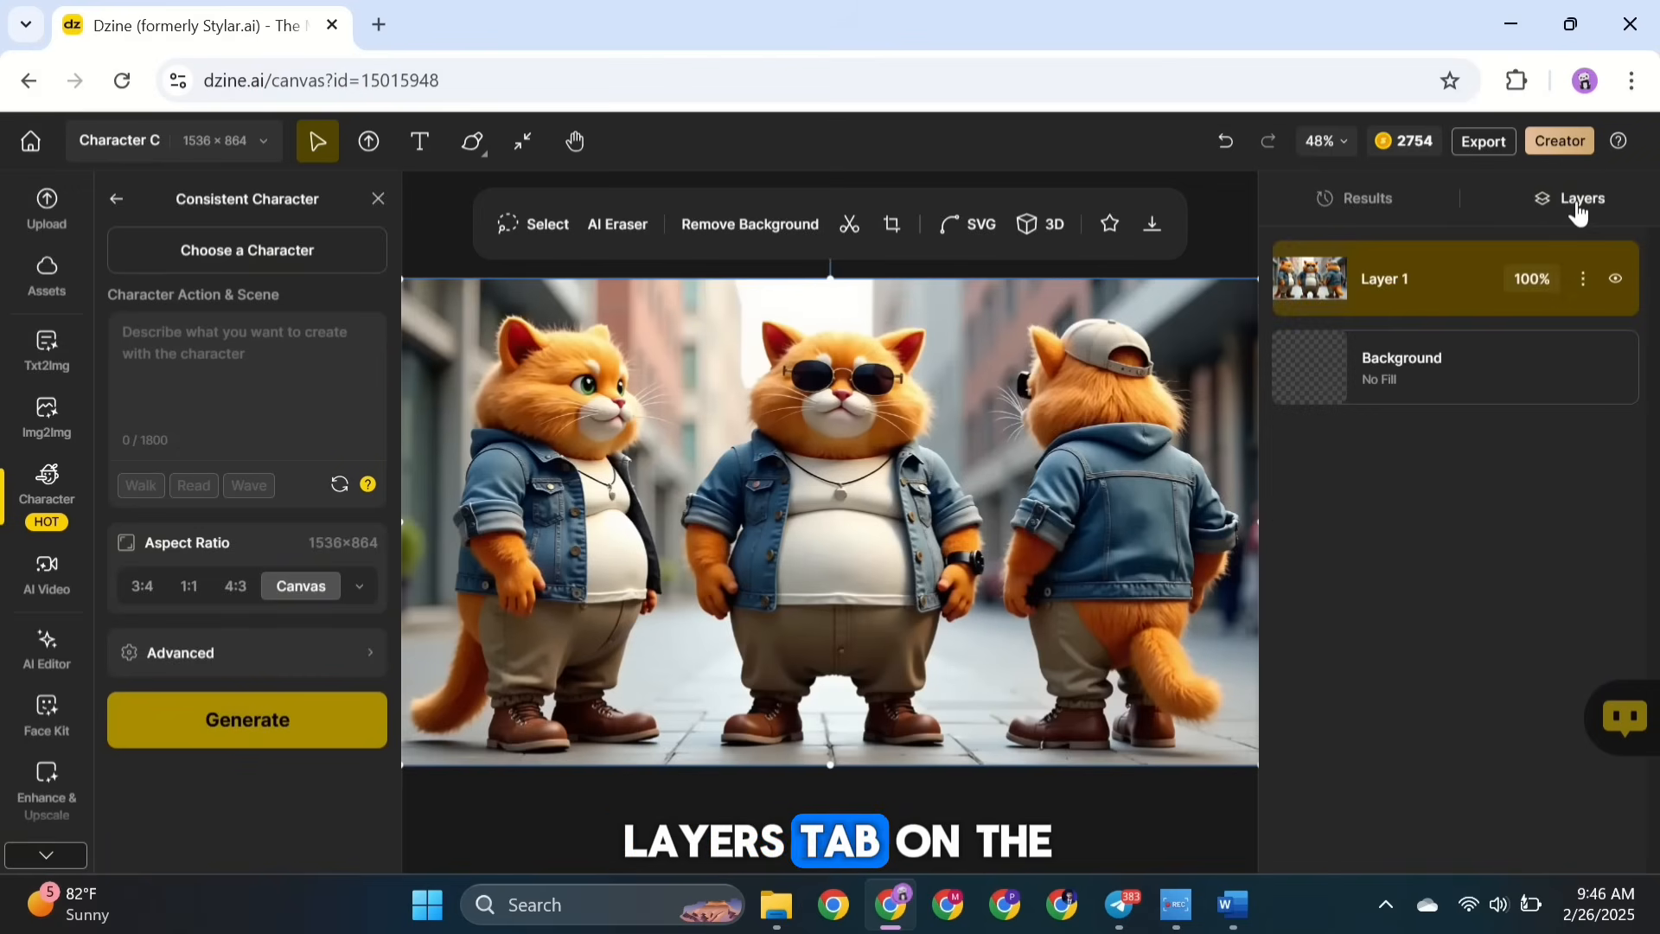
{"action": "left_click", "coordinate": [1583, 278]}
{"action": "left_click", "coordinate": [1471, 308]}
{"action": "left_click", "coordinate": [1584, 278]}
{"action": "left_click", "coordinate": [1474, 310]}
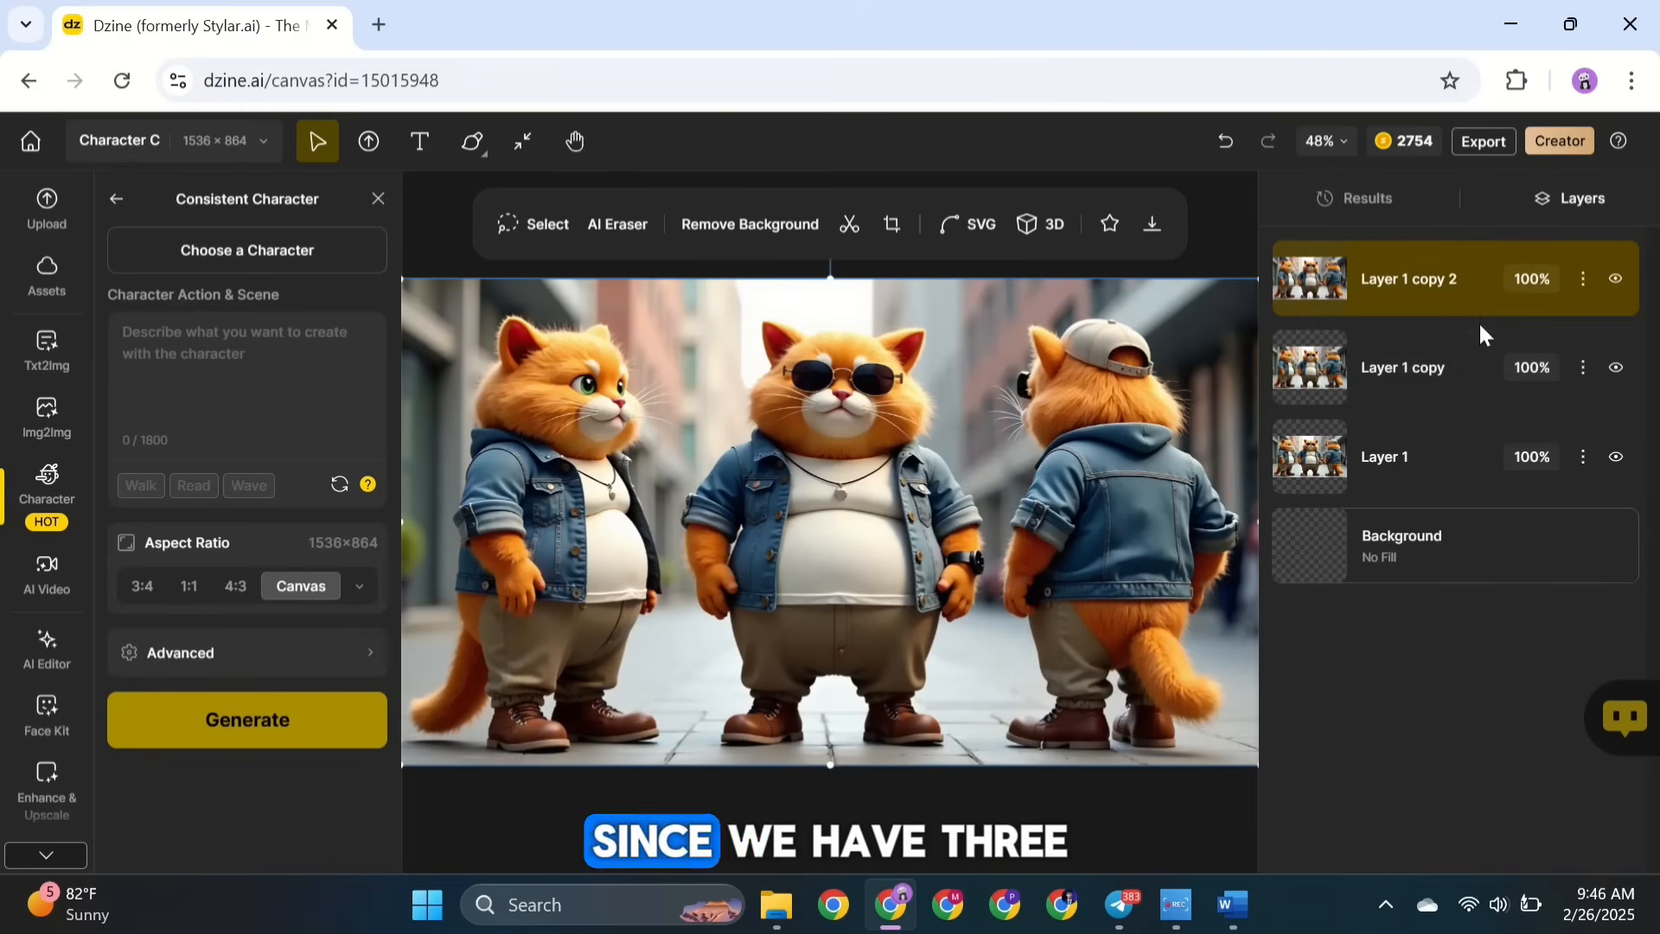
Crop the topmost sheet layer, Layer 1 copy 2, to the side-view cat with some margin, and hide that layer.
{"action": "left_click", "coordinate": [894, 234]}
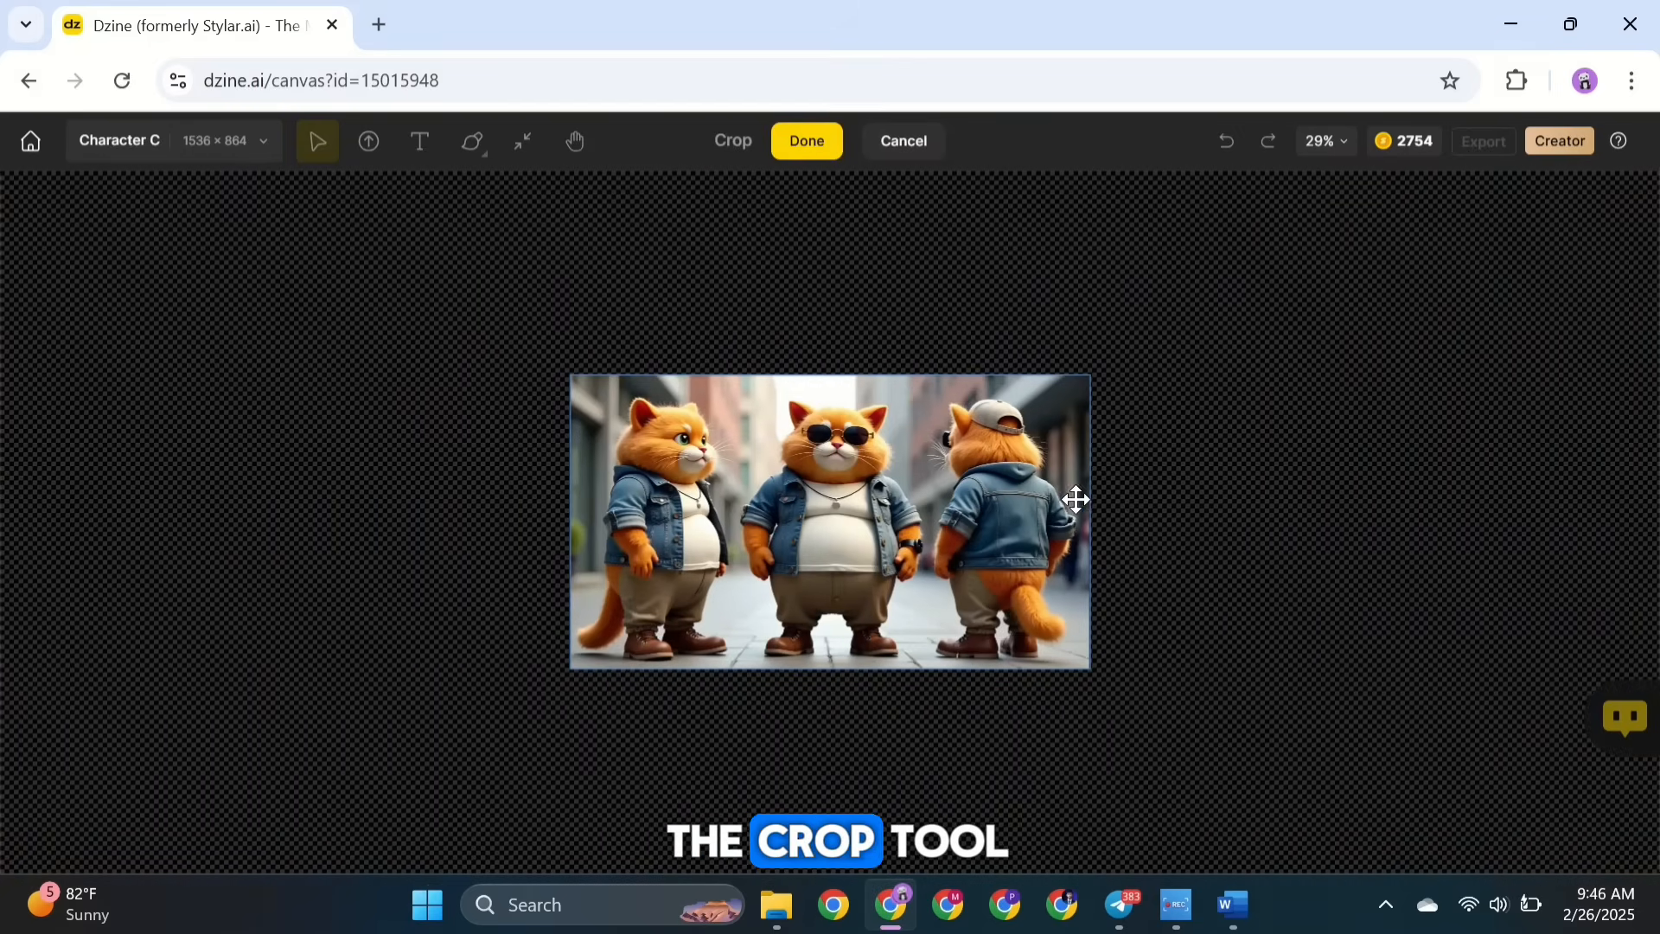
{"action": "left_click_drag", "start_coordinate": [1089, 516], "coordinate": [741, 512]}
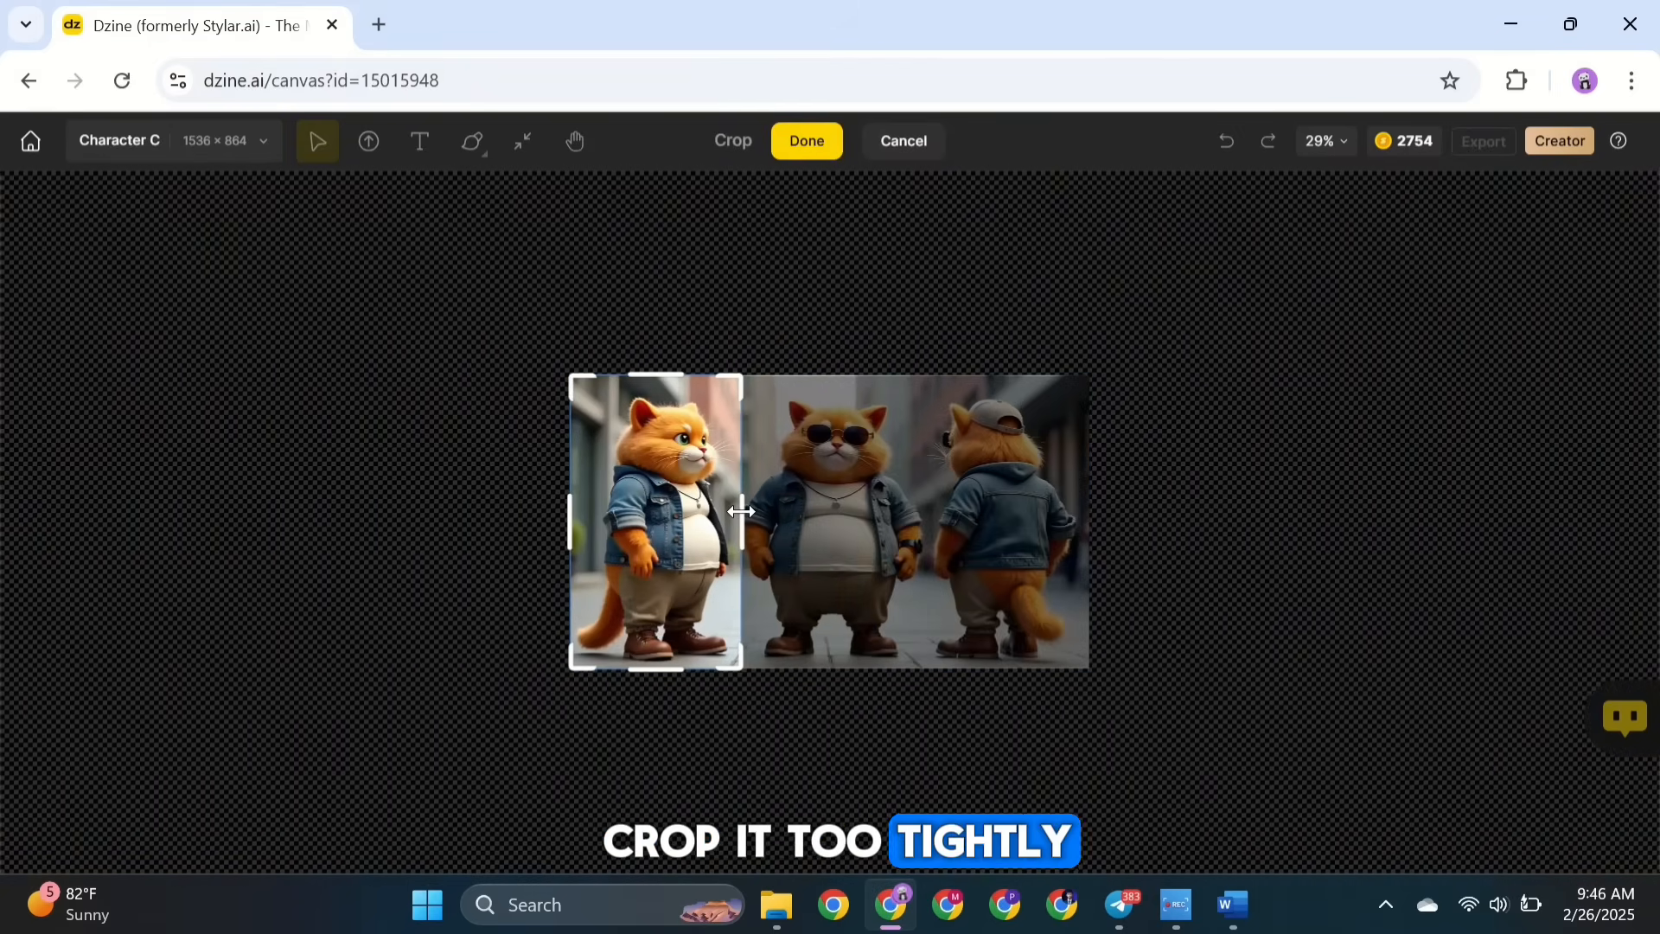
{"action": "left_click", "coordinate": [804, 147]}
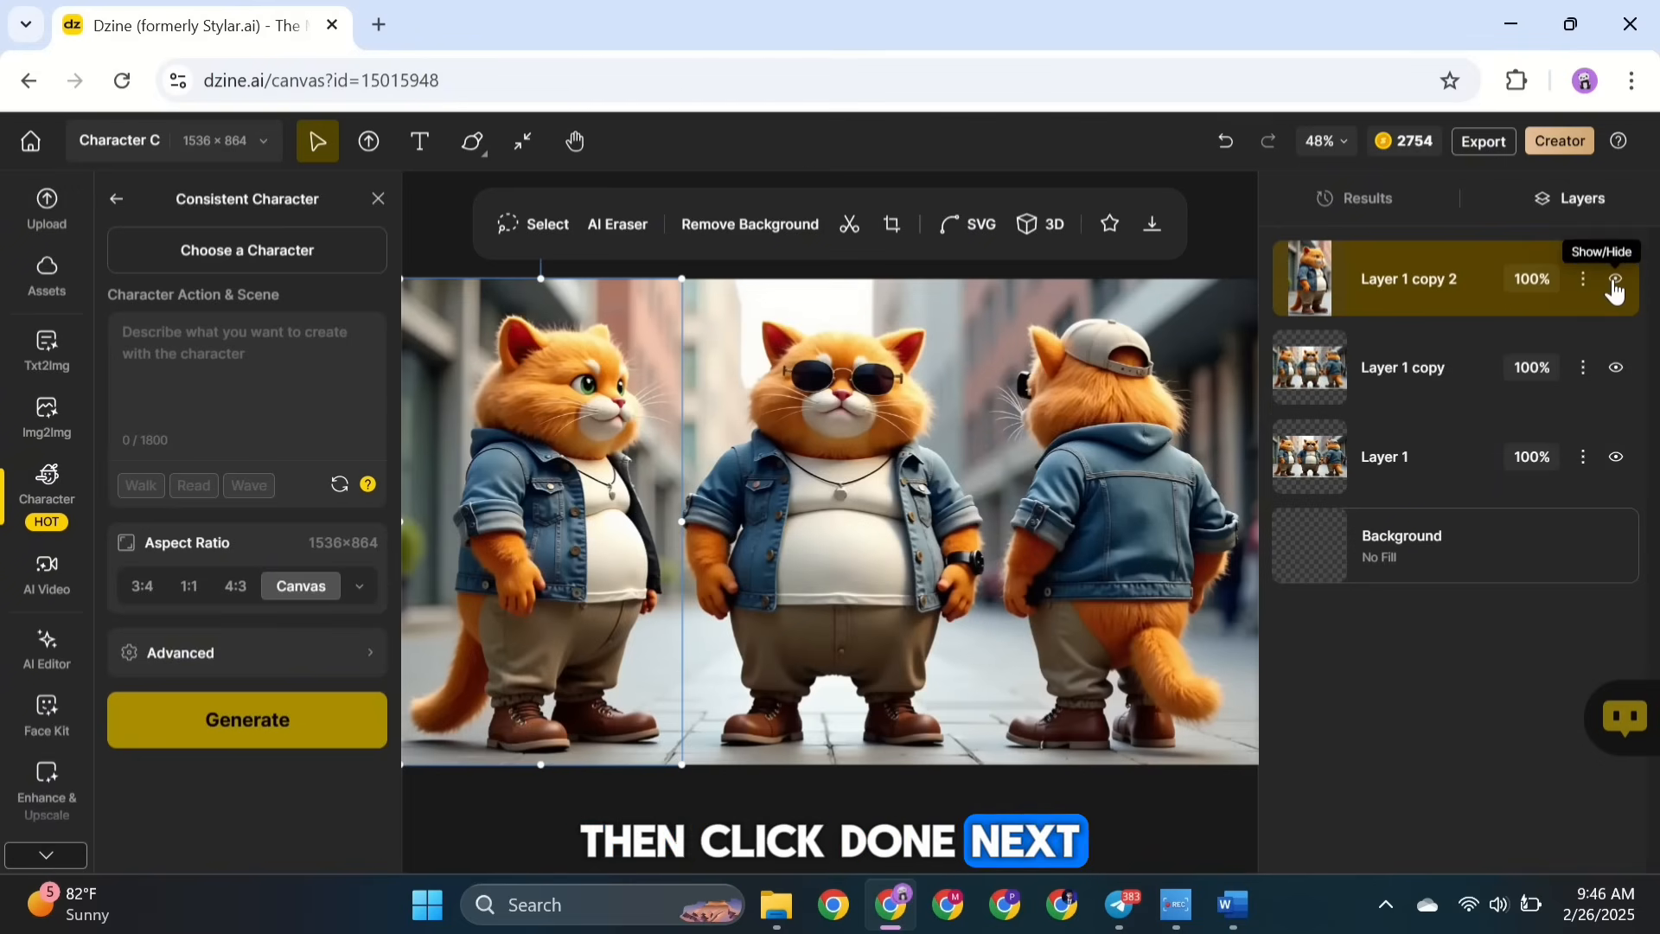
{"action": "left_click", "coordinate": [1614, 288]}
Crop Layer 1 copy to the front-view cat in the middle of the sheet and hide that layer.
{"action": "left_click", "coordinate": [1440, 365]}
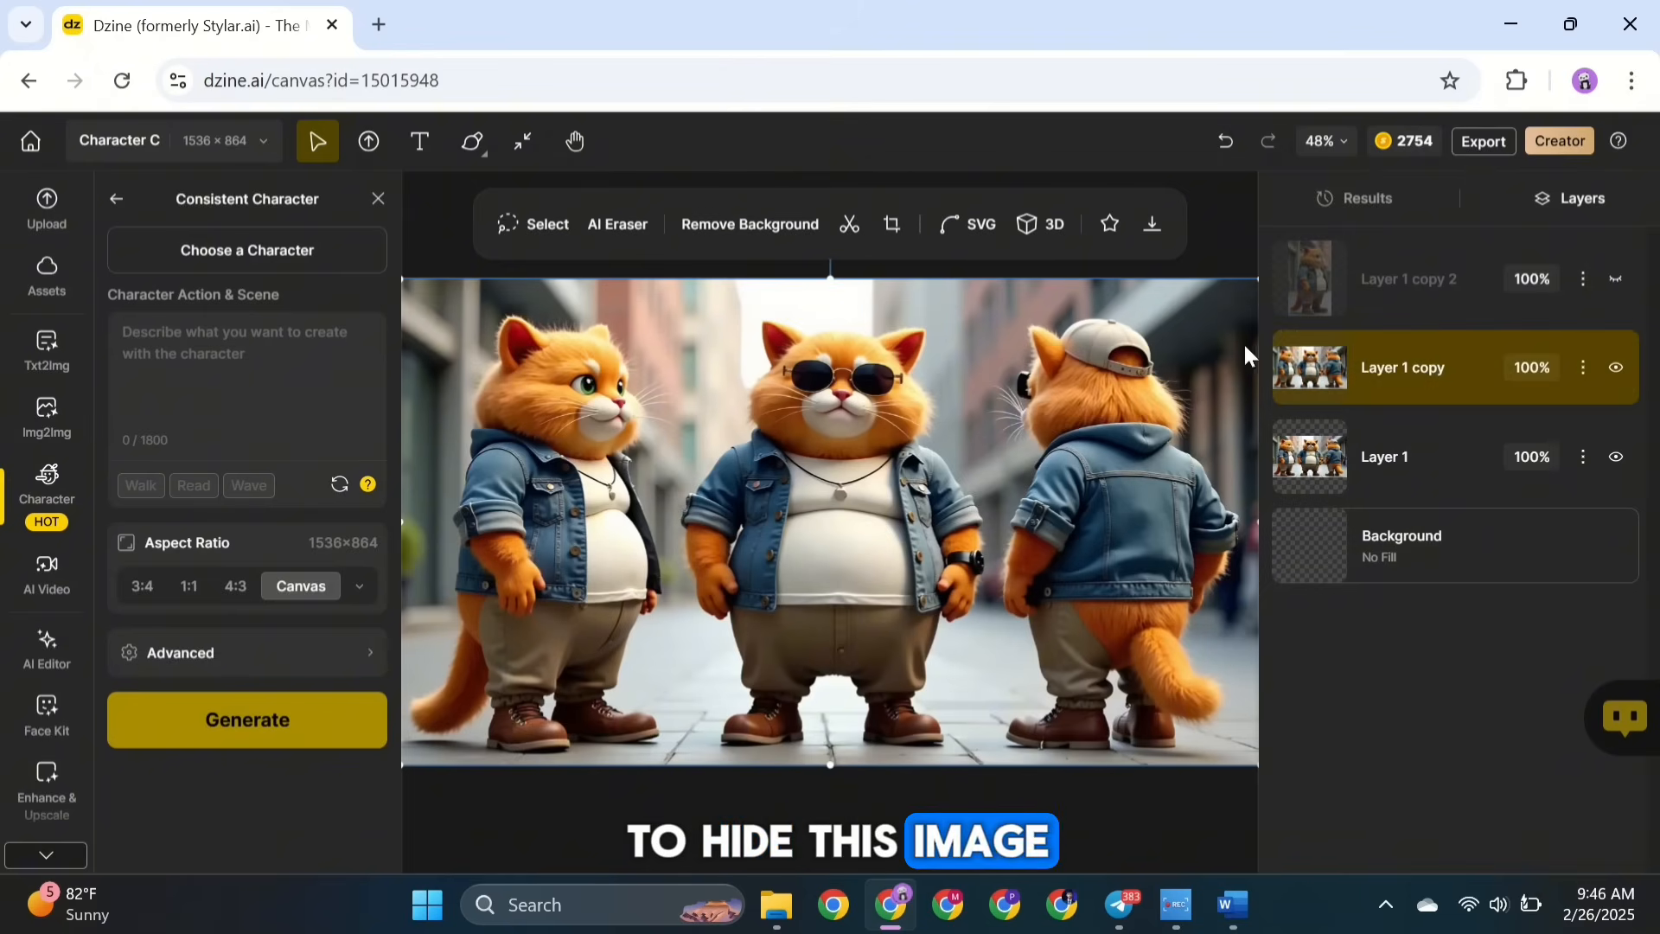
{"action": "left_click", "coordinate": [891, 227]}
{"action": "left_click_drag", "start_coordinate": [571, 522], "coordinate": [731, 542]}
{"action": "left_click_drag", "start_coordinate": [1087, 531], "coordinate": [932, 539]}
{"action": "left_click", "coordinate": [813, 149]}
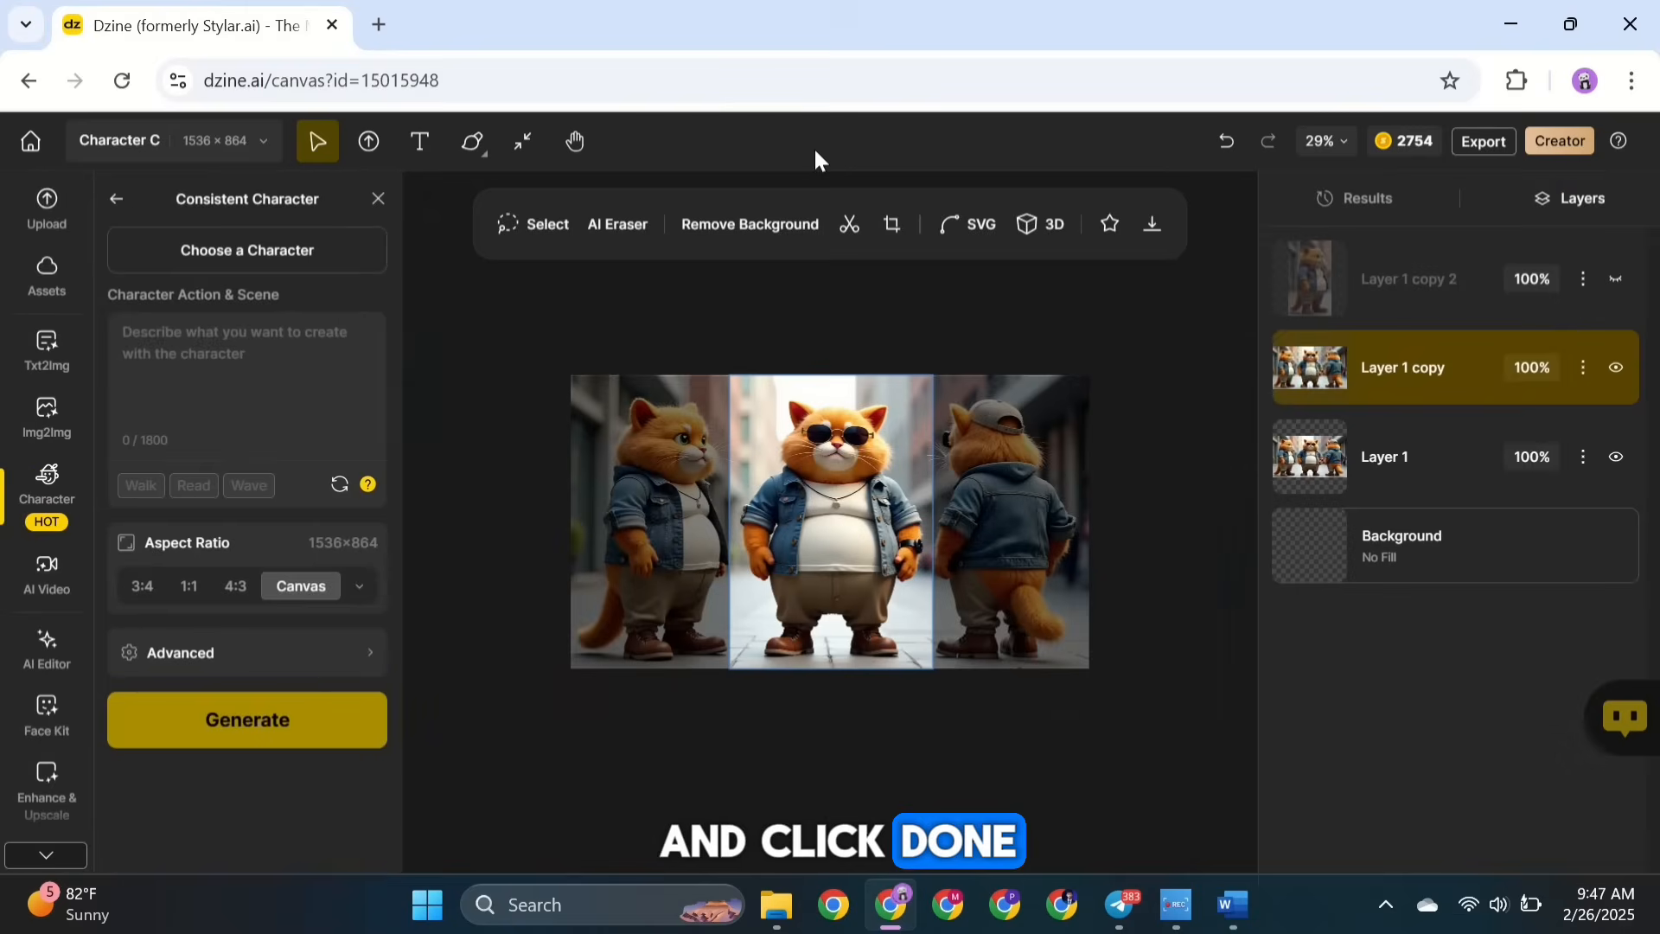
{"action": "left_click", "coordinate": [1615, 366]}
Crop the original Layer 1 to the back-view cat wearing the cap.
{"action": "left_click", "coordinate": [1475, 443]}
{"action": "left_click", "coordinate": [888, 227]}
{"action": "left_click_drag", "start_coordinate": [571, 523], "coordinate": [923, 538]}
{"action": "left_click", "coordinate": [813, 144]}
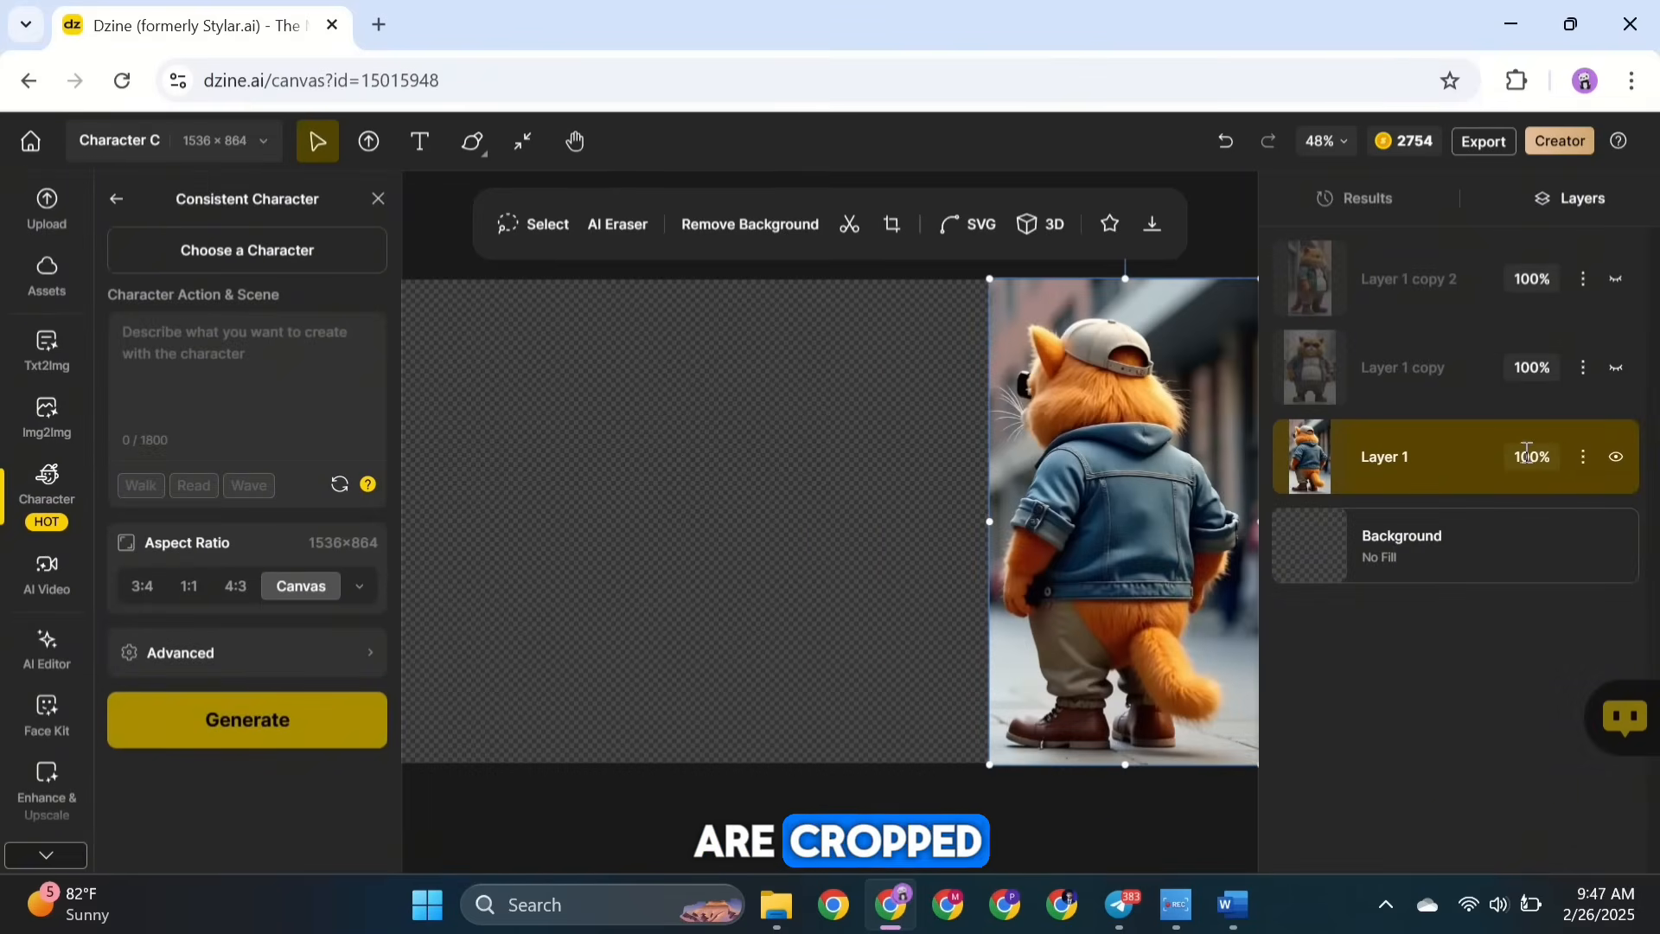
Fit the canvas to the back-view cat and download the image as a PNG at 1x scale without a watermark.
{"action": "left_click", "coordinate": [519, 159]}
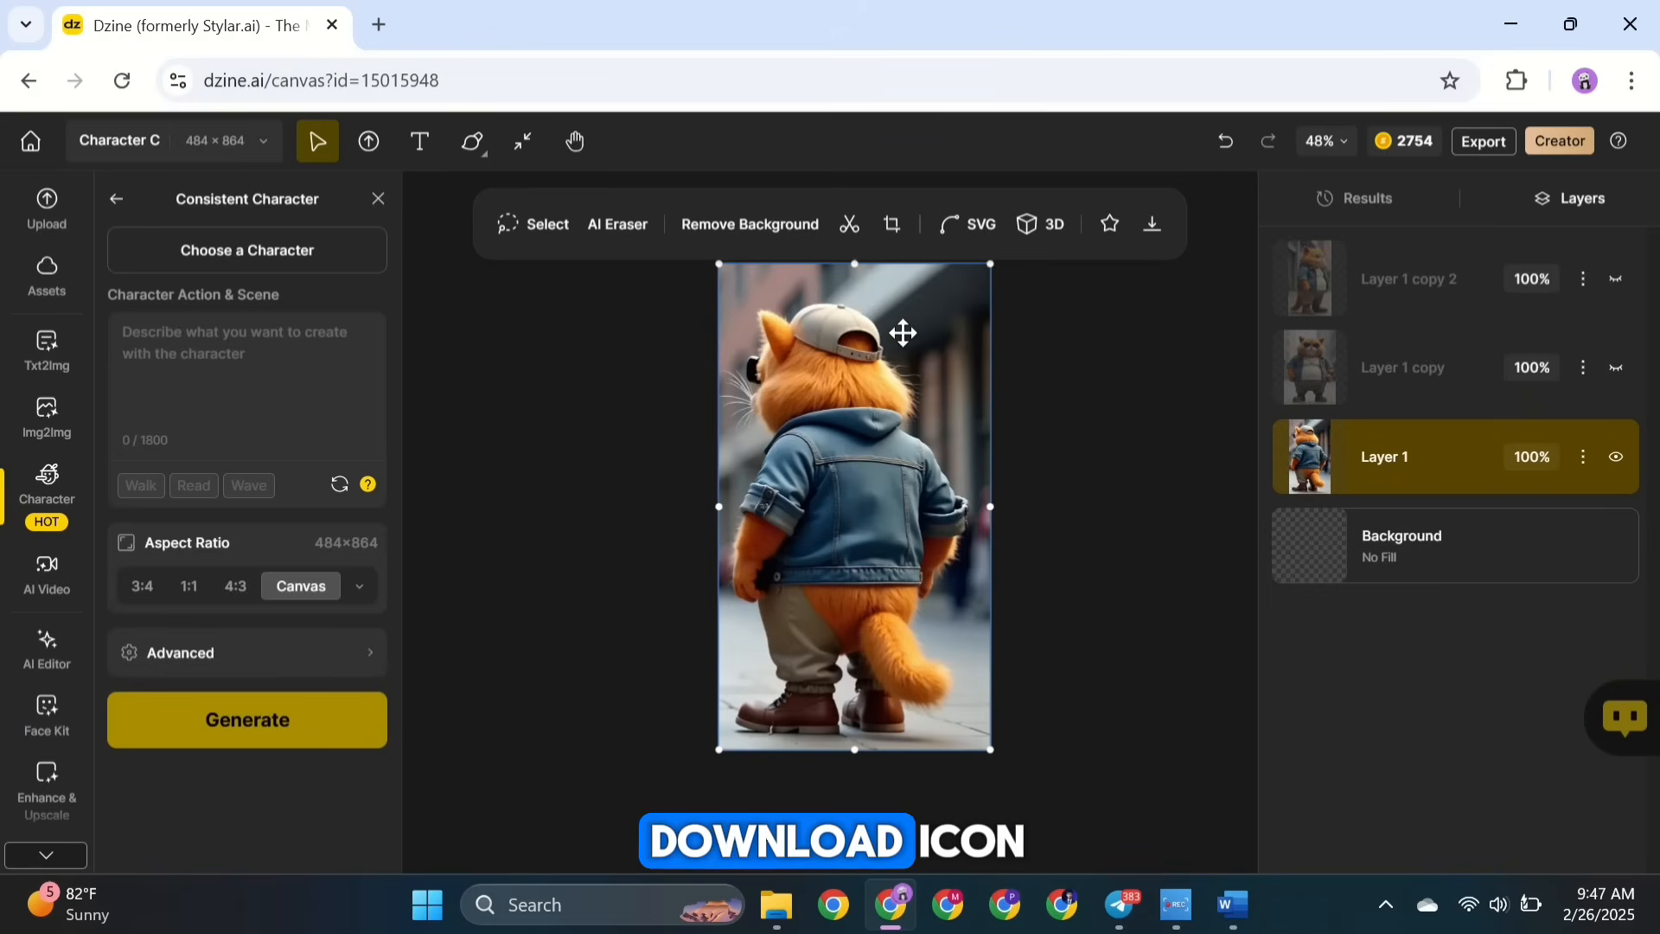
{"action": "left_click", "coordinate": [1155, 227]}
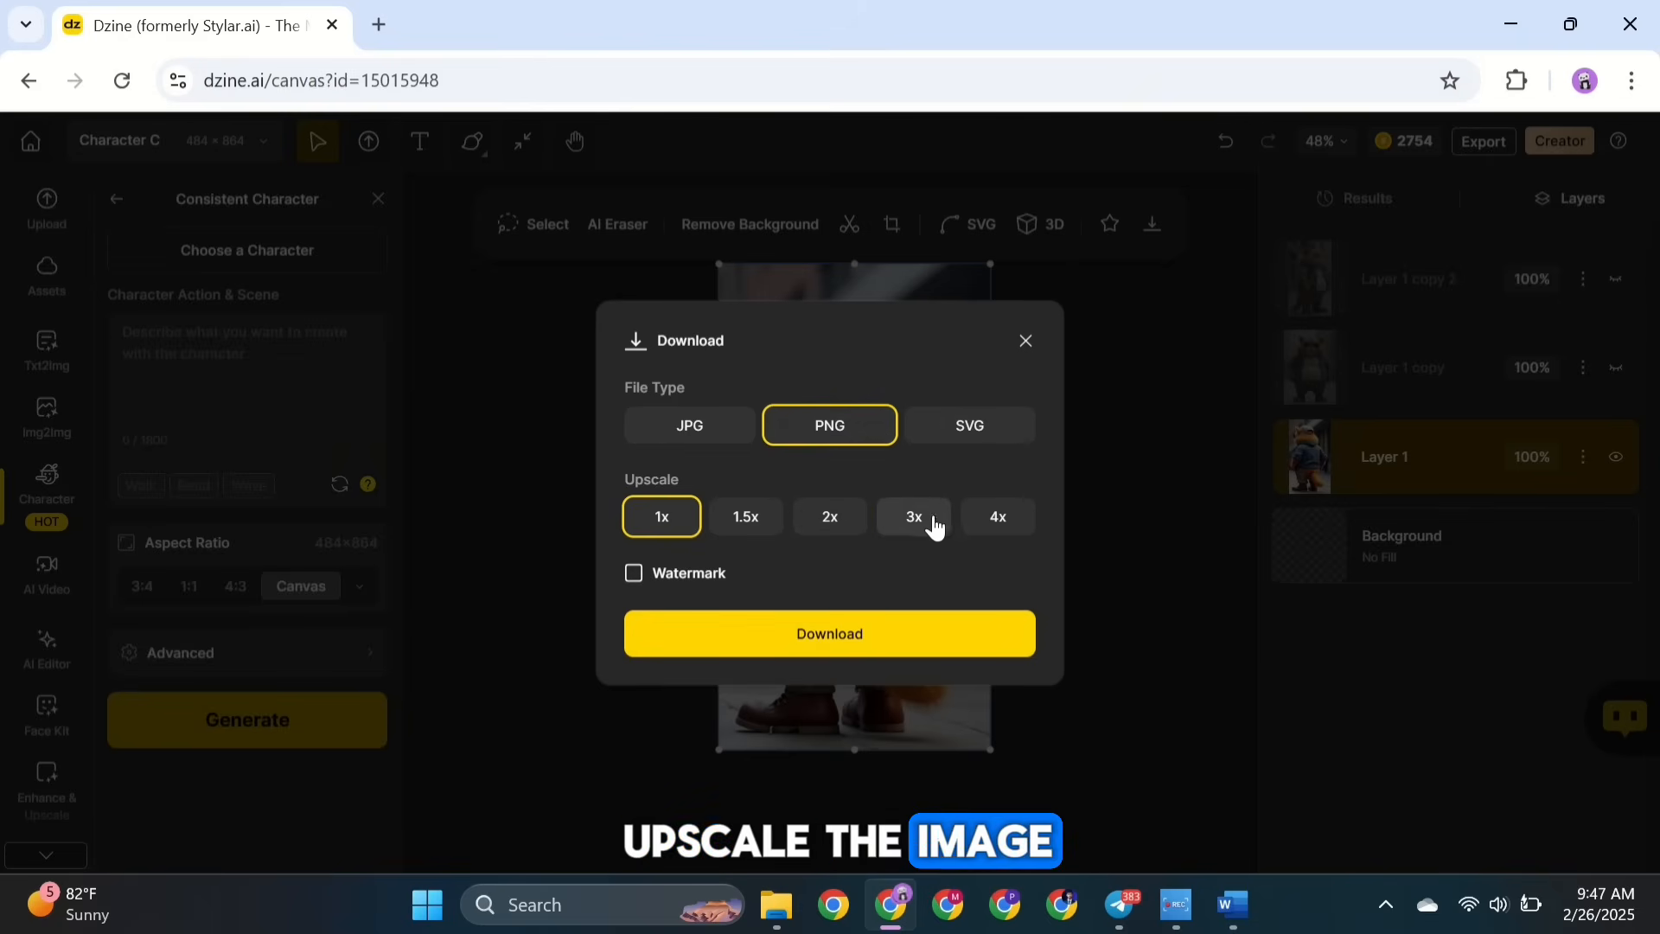
{"action": "left_click", "coordinate": [832, 634]}
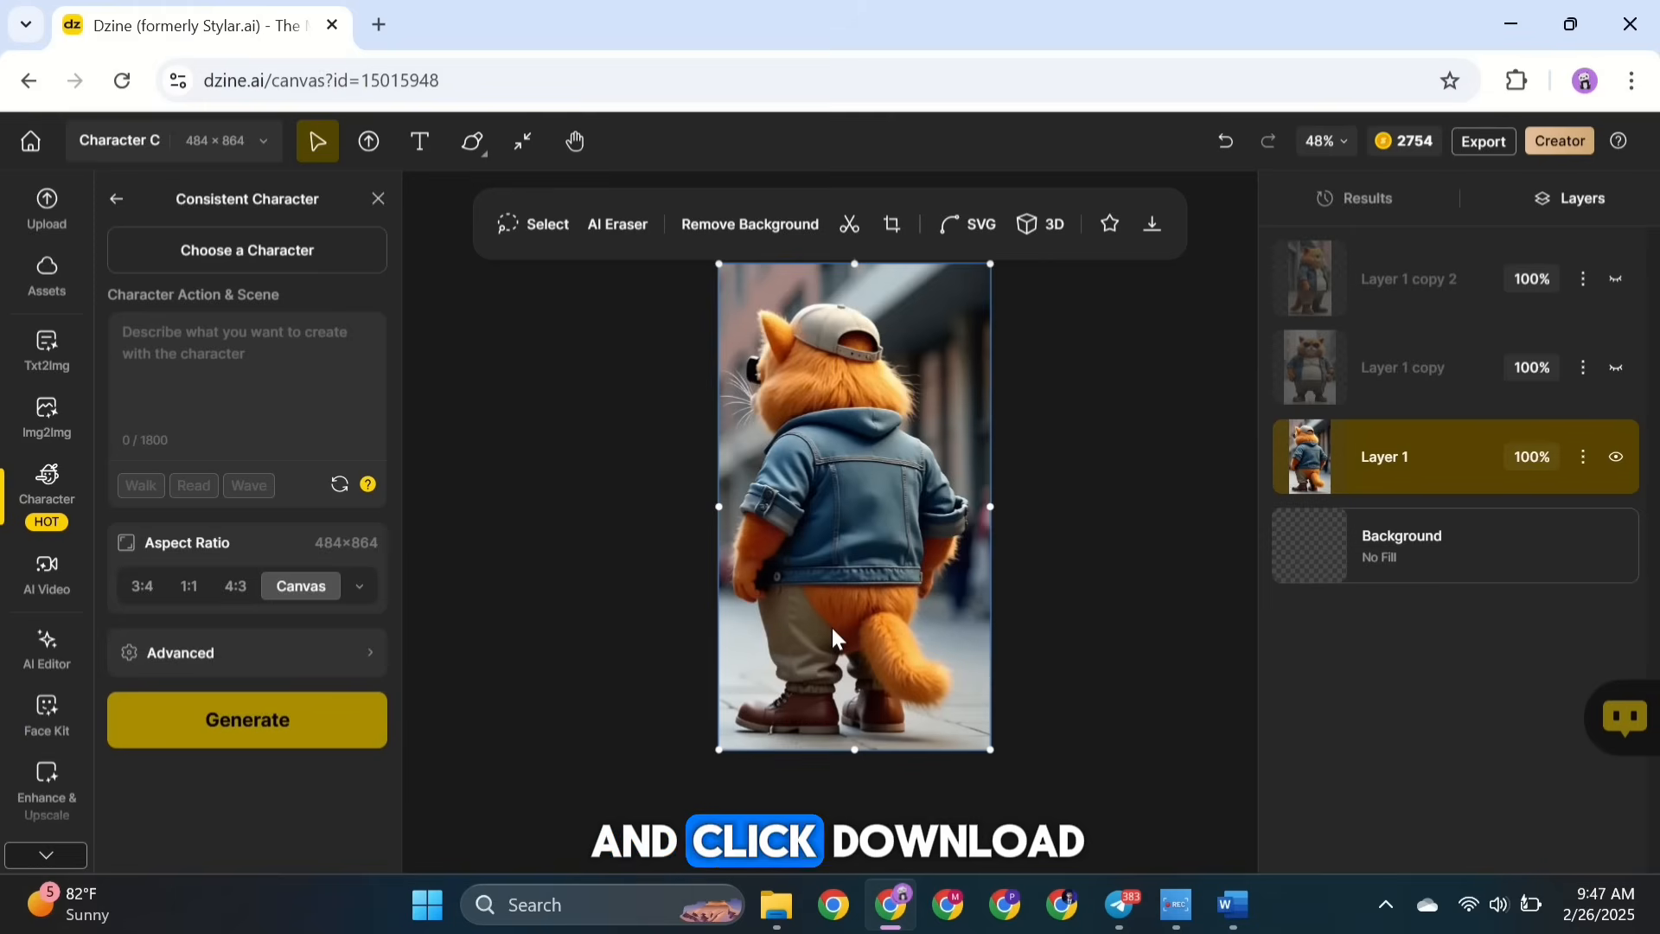
Isolate the front-view and side-view cat layers in turn, fit the canvas to each and download the image, leaving all layers hidden.
{"action": "left_click", "coordinate": [1418, 368]}
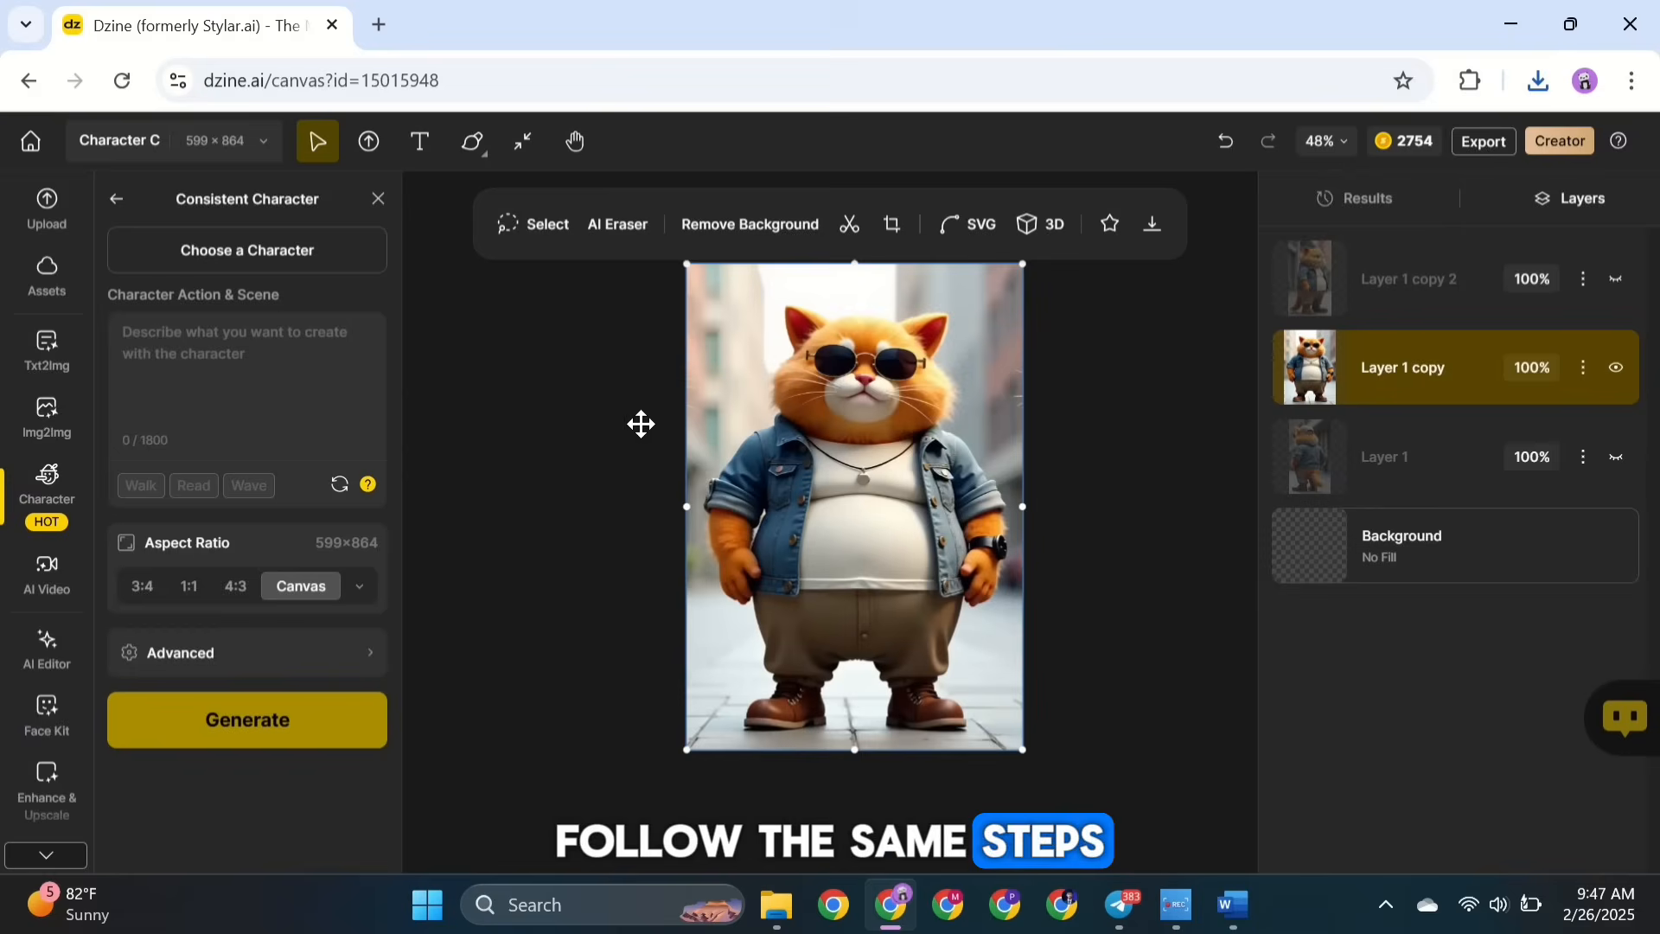
{"action": "left_click", "coordinate": [1617, 367]}
{"action": "left_click", "coordinate": [1616, 279]}
{"action": "left_click", "coordinate": [1418, 280]}
{"action": "left_click", "coordinate": [522, 143]}
{"action": "left_click", "coordinate": [1152, 224]}
{"action": "left_click", "coordinate": [843, 634]}
{"action": "left_click", "coordinate": [1061, 532]}
{"action": "left_click", "coordinate": [1613, 279]}
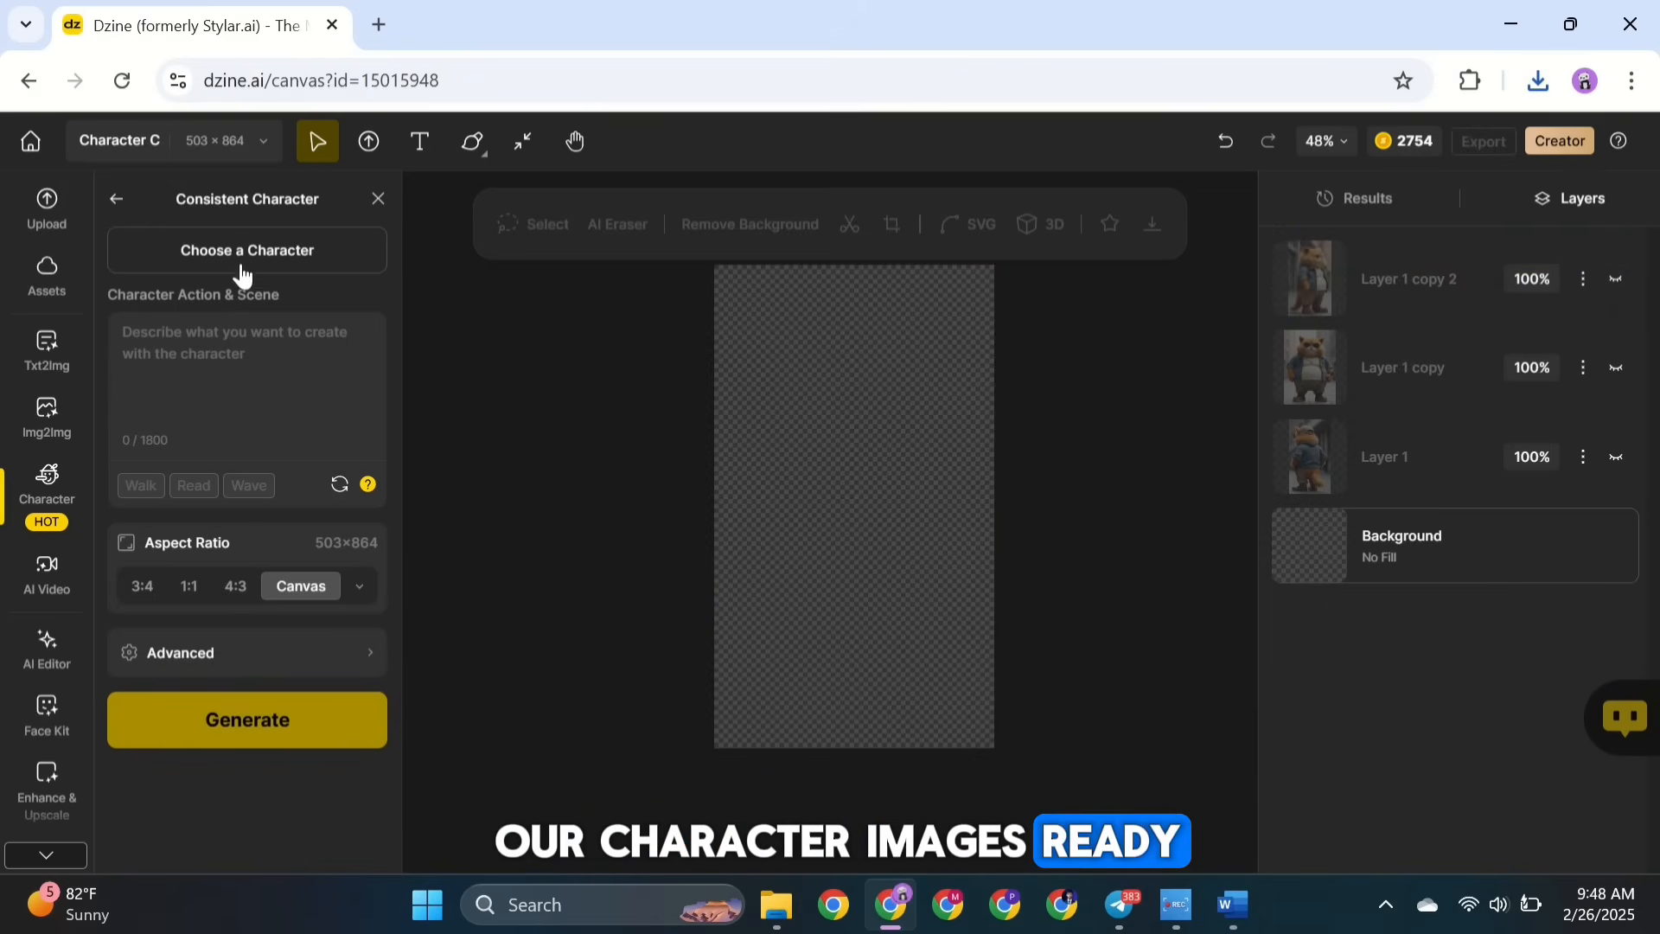
Browse the Character Library of the Consistent Character tool and start a new character.
{"action": "left_click", "coordinate": [116, 198]}
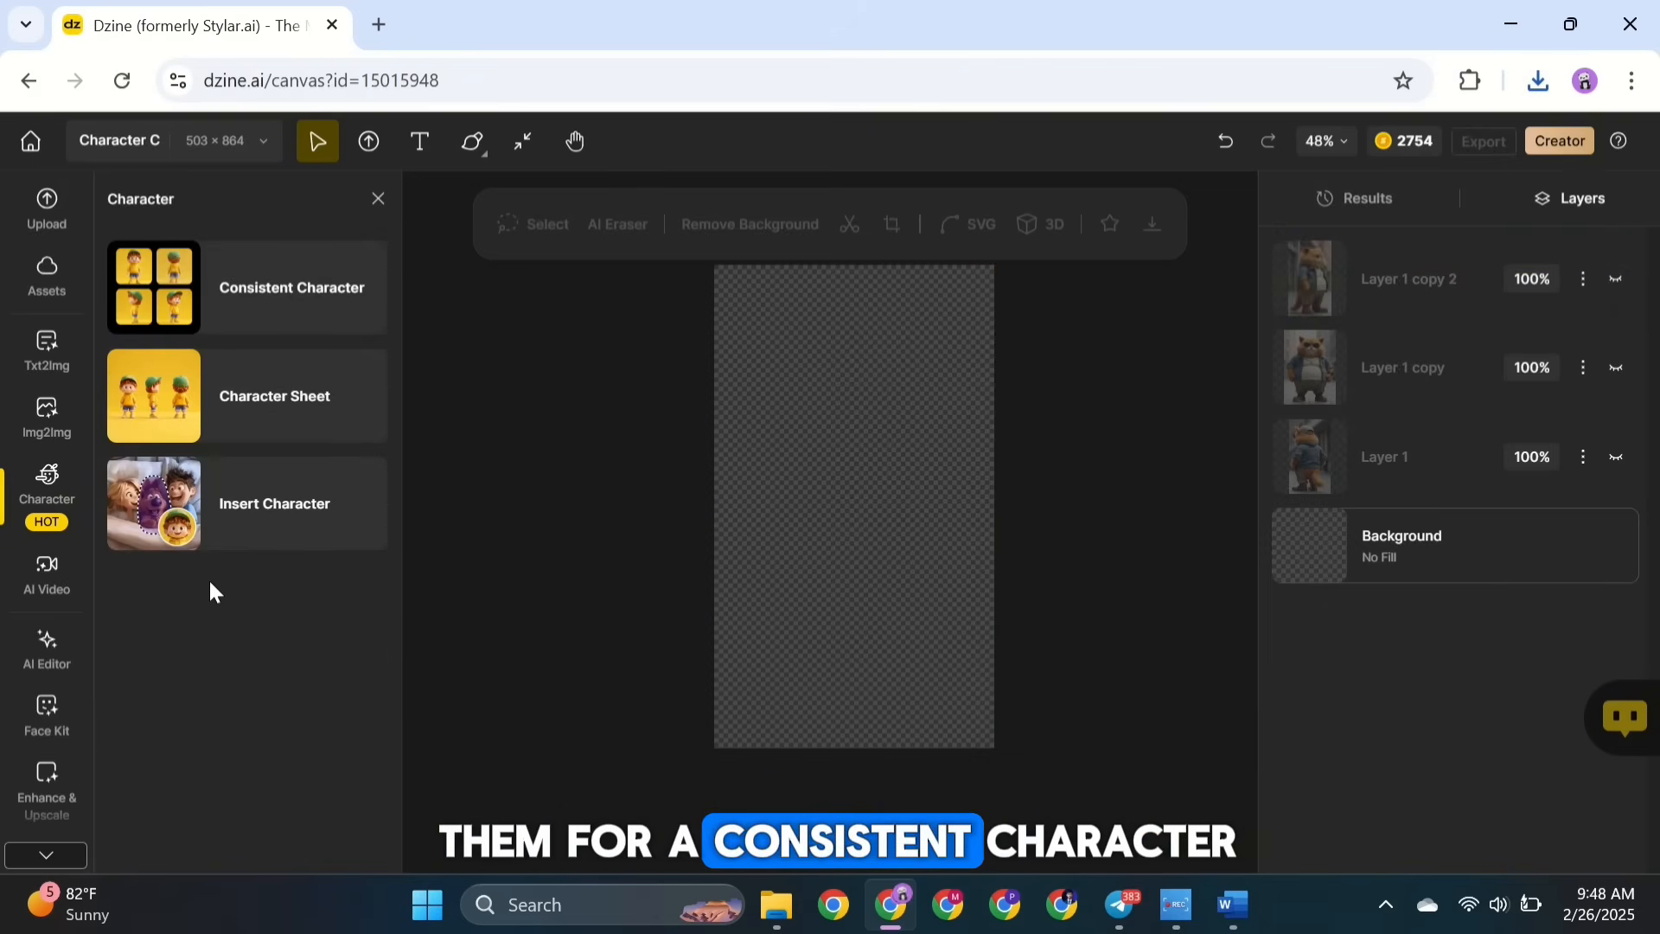
{"action": "left_click", "coordinate": [270, 304]}
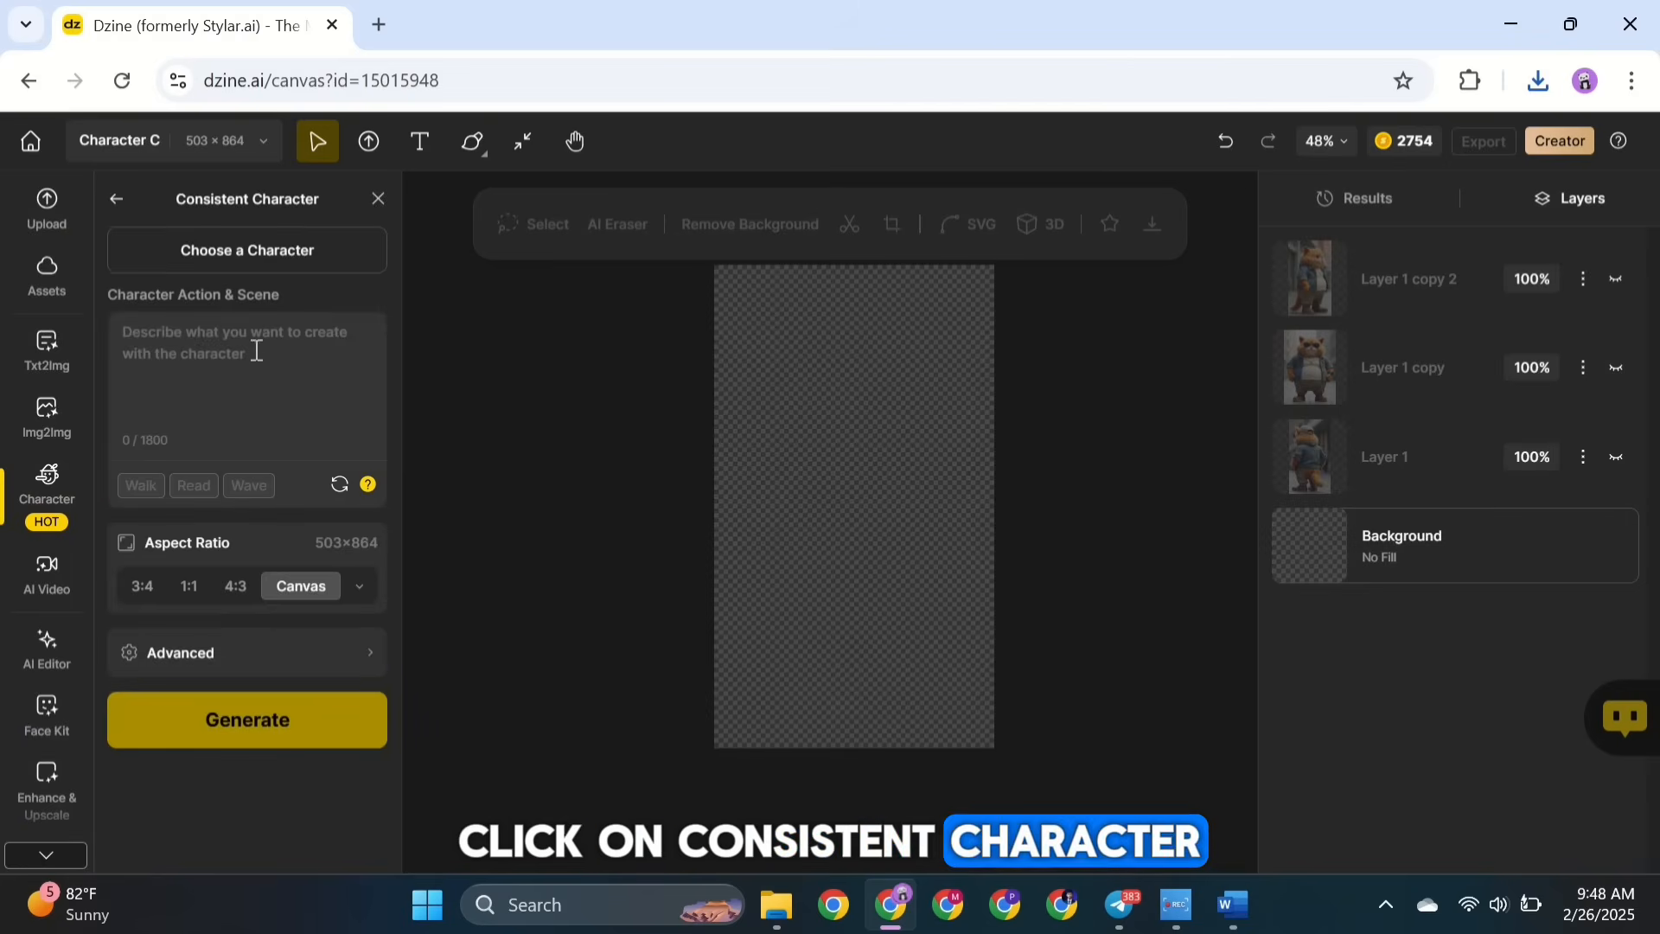
{"action": "left_click", "coordinate": [251, 260]}
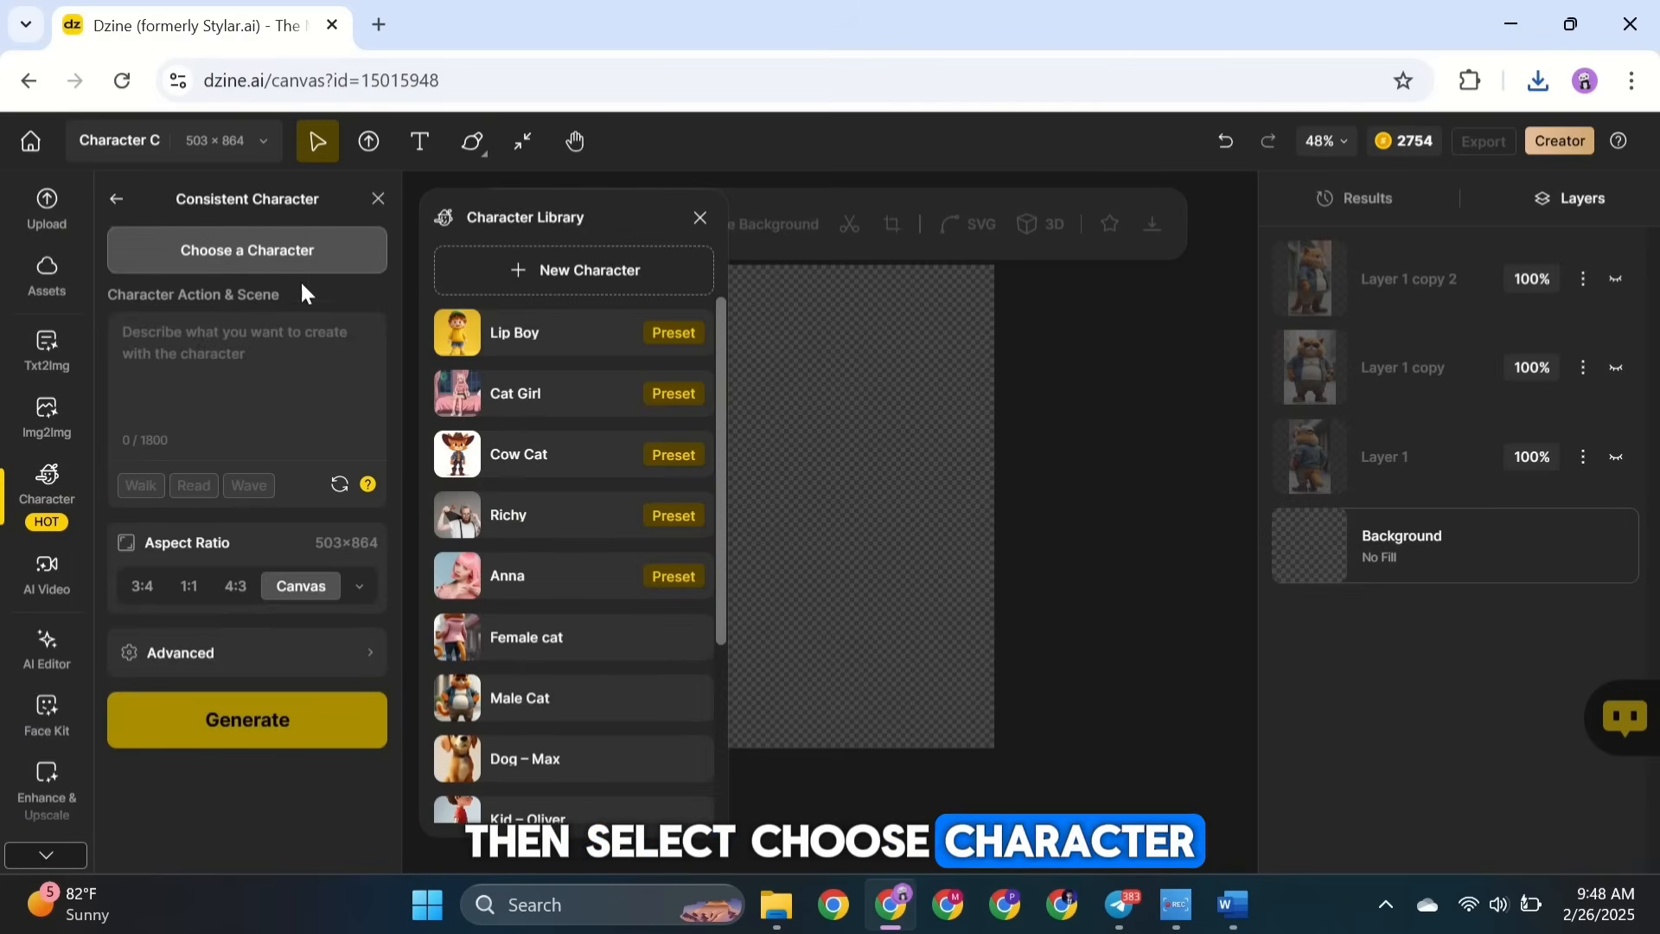
{"action": "scroll", "coordinate": [538, 469], "scroll_direction": "down", "scroll_amount": 3}
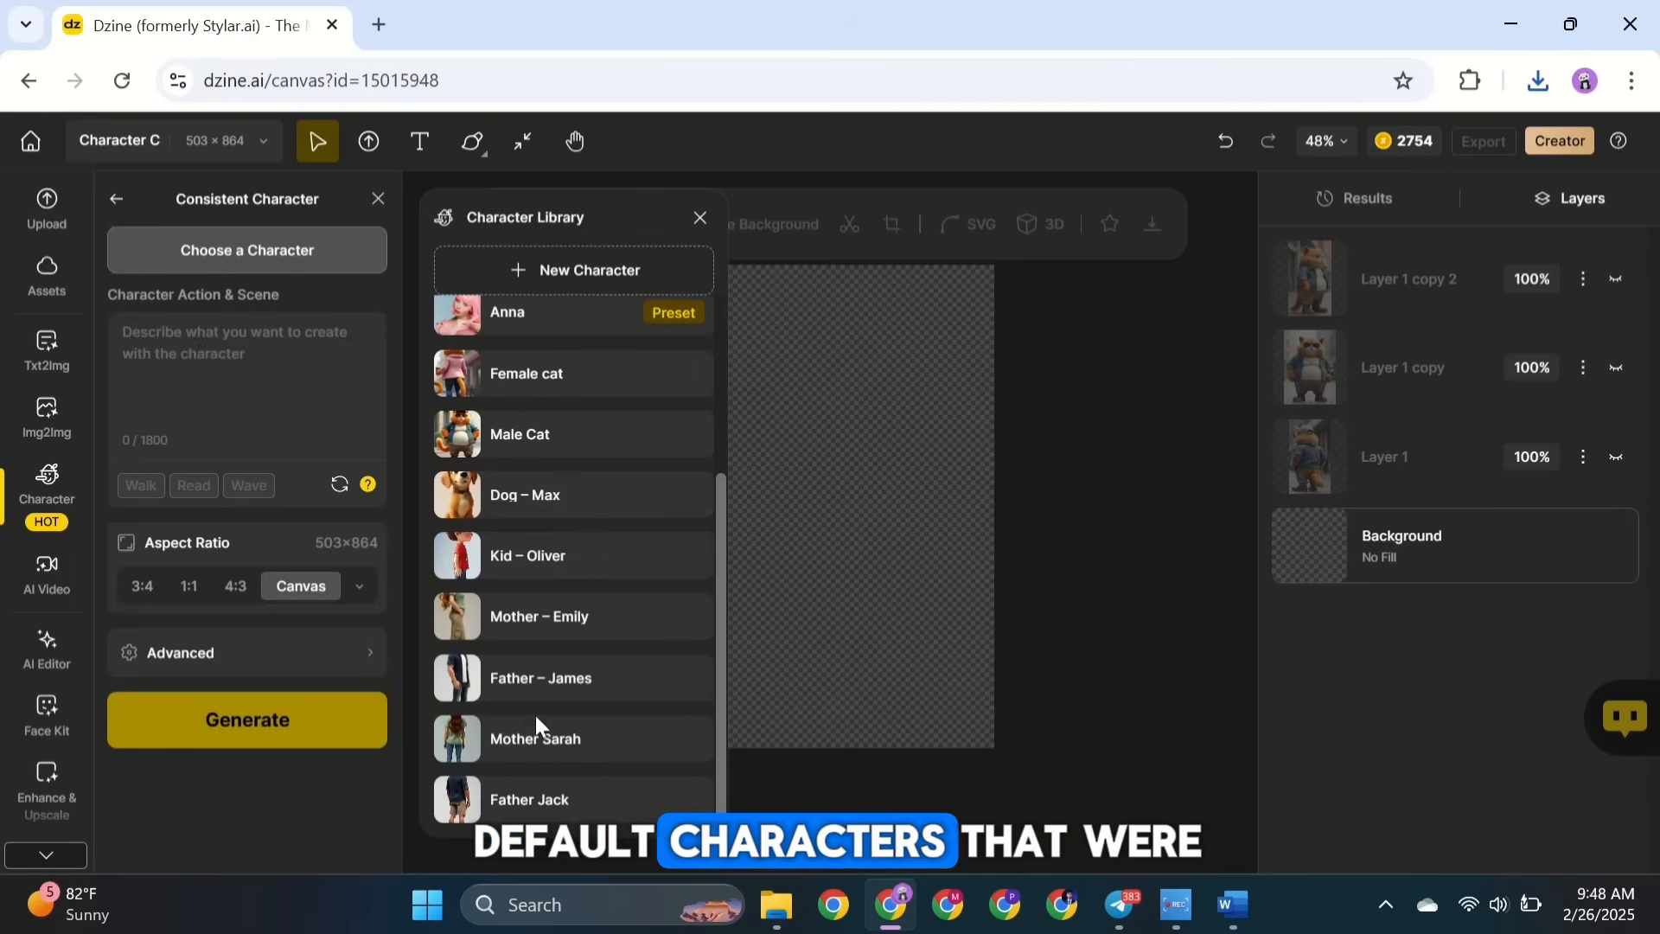
{"action": "scroll", "coordinate": [542, 452], "scroll_direction": "up", "scroll_amount": 3}
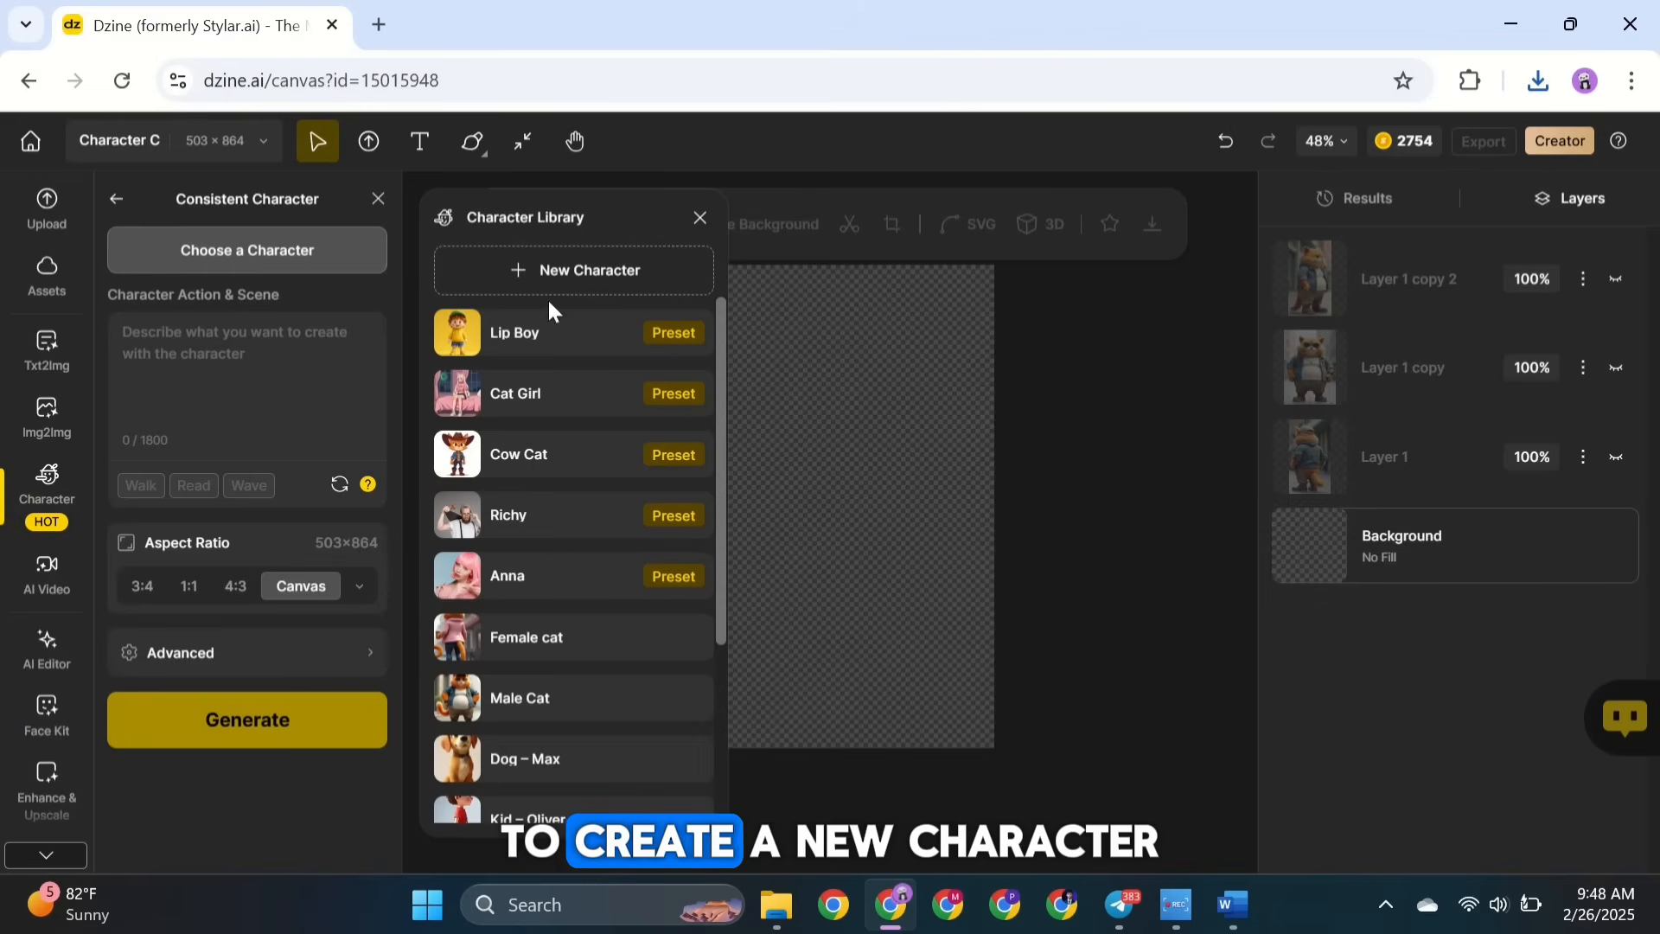
{"action": "left_click", "coordinate": [580, 270]}
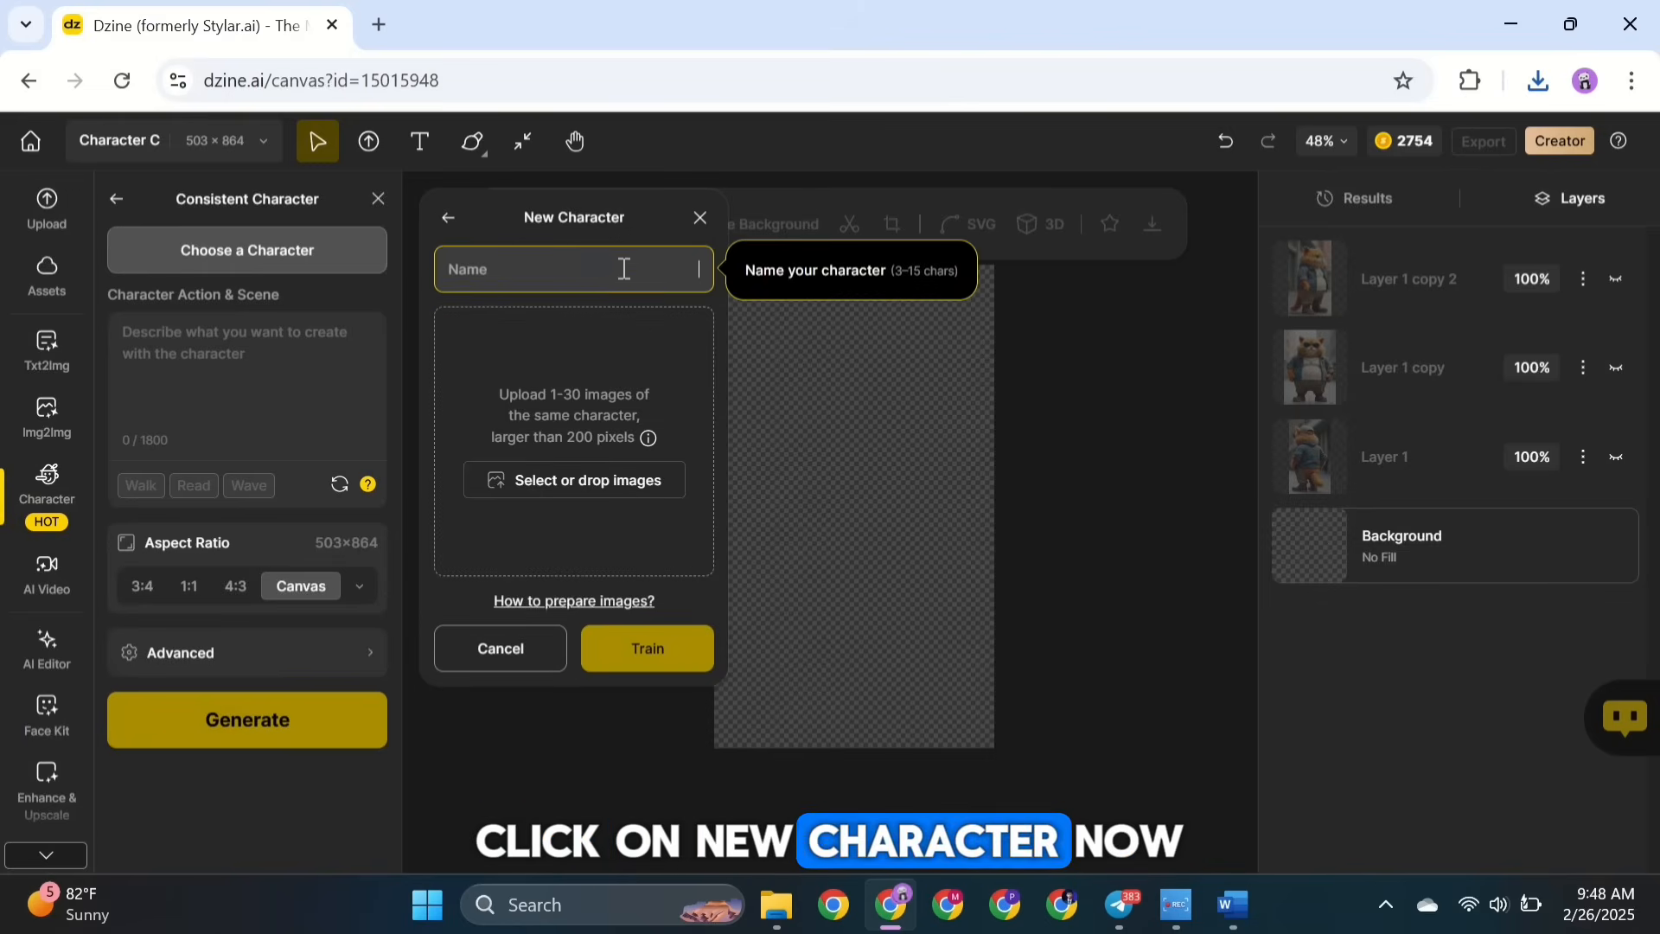
Name the character "Cat Male", upload the three downloaded cat images and start its training.
{"action": "type", "text": "Cat Male"}
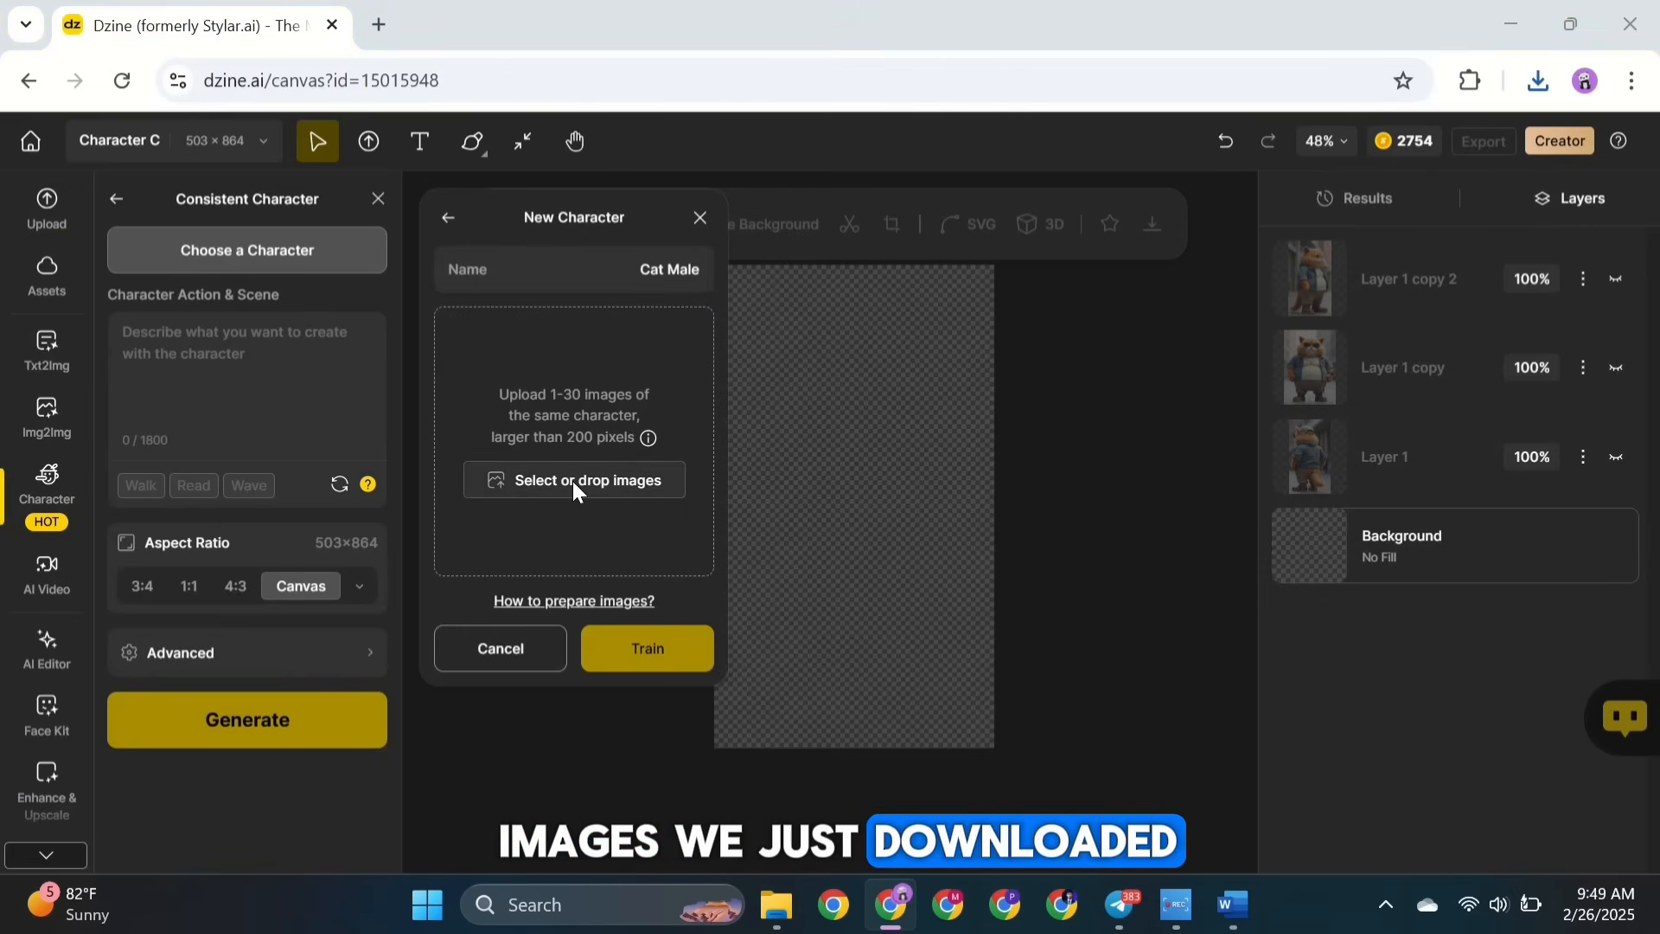
{"action": "left_click", "coordinate": [572, 481]}
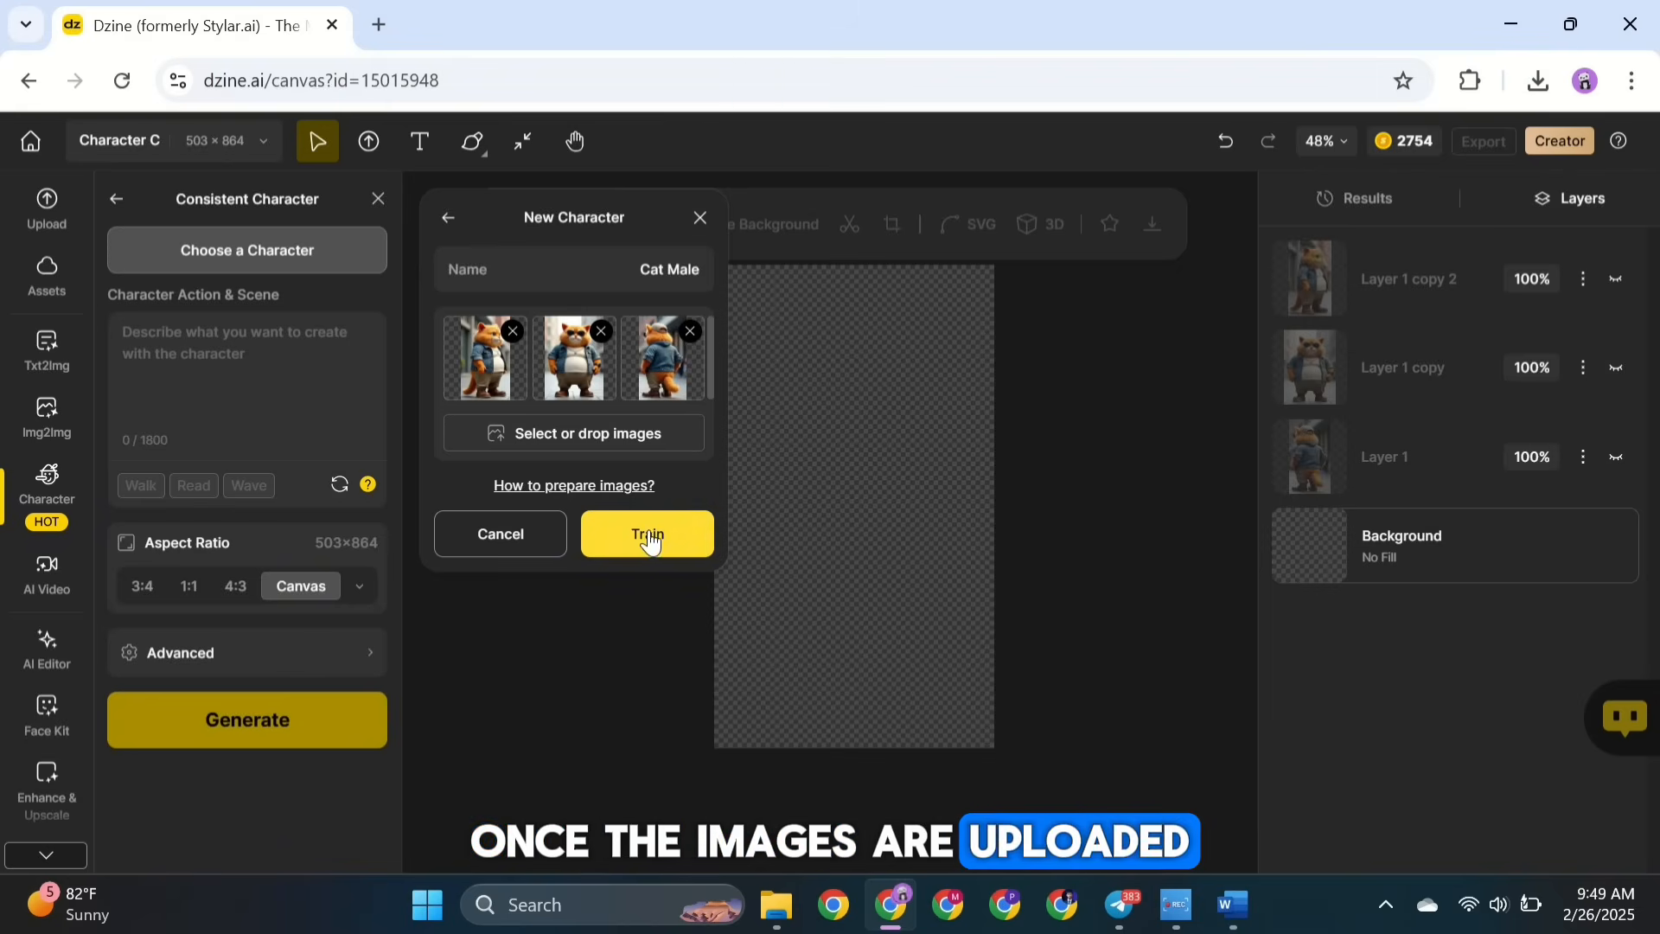
{"action": "left_click", "coordinate": [650, 536]}
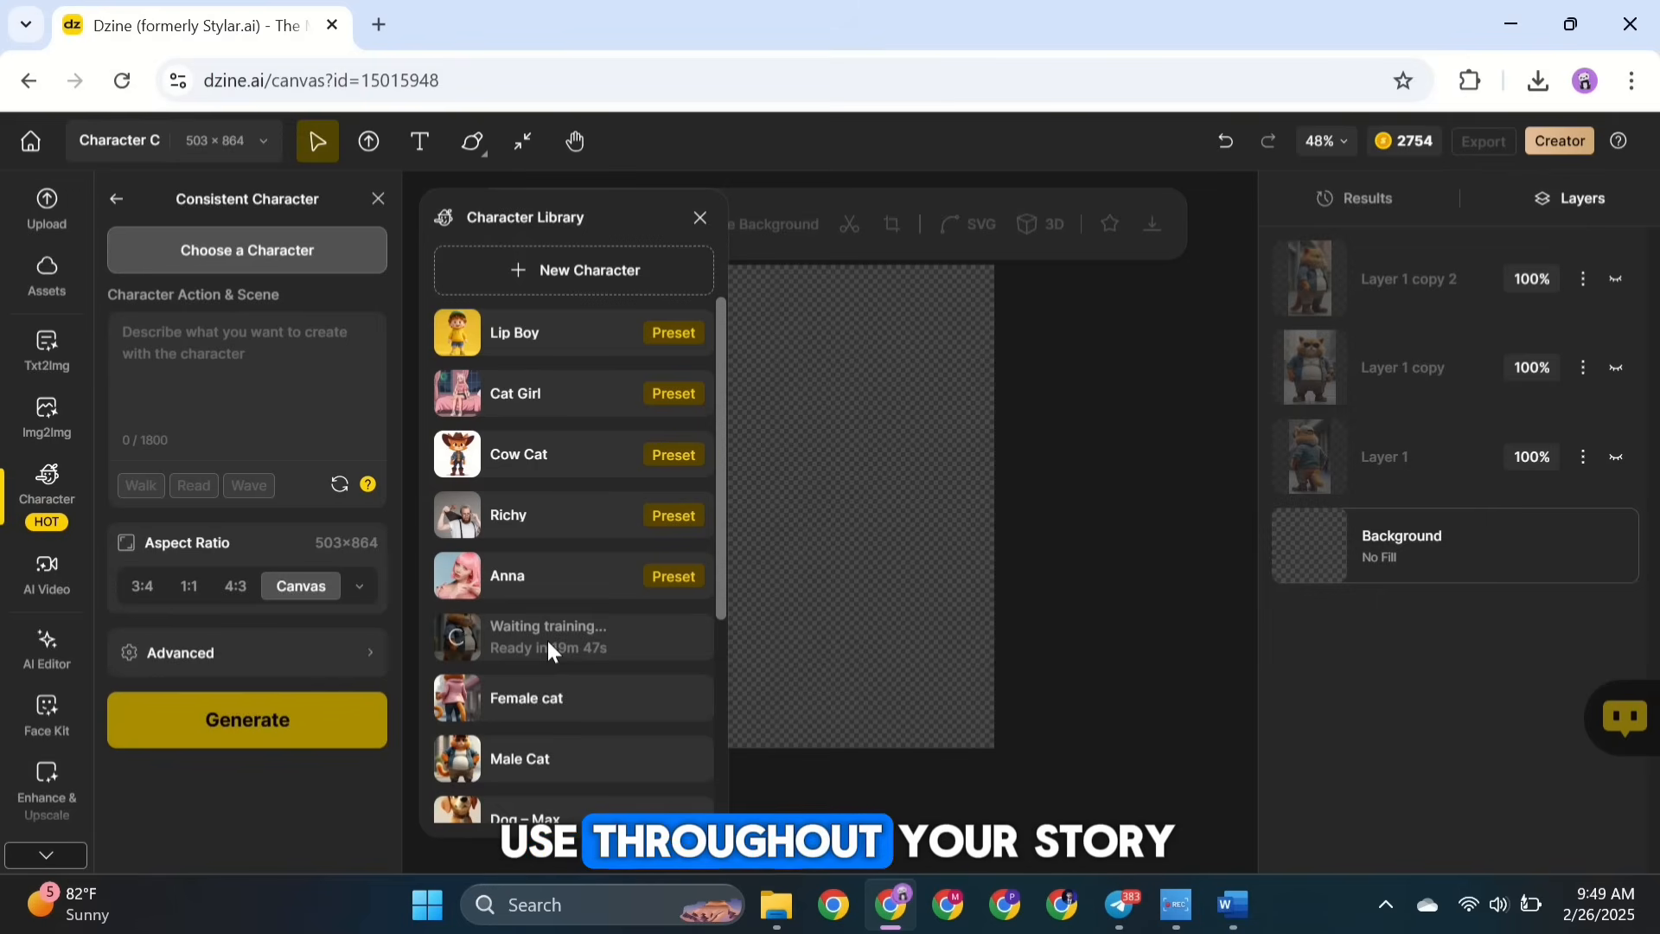
Generate a 16:9 FLUX.1 character sheet from the female cat description, replacing the orange male cat prompt and keeping High Quality on.
{"action": "left_click", "coordinate": [116, 201]}
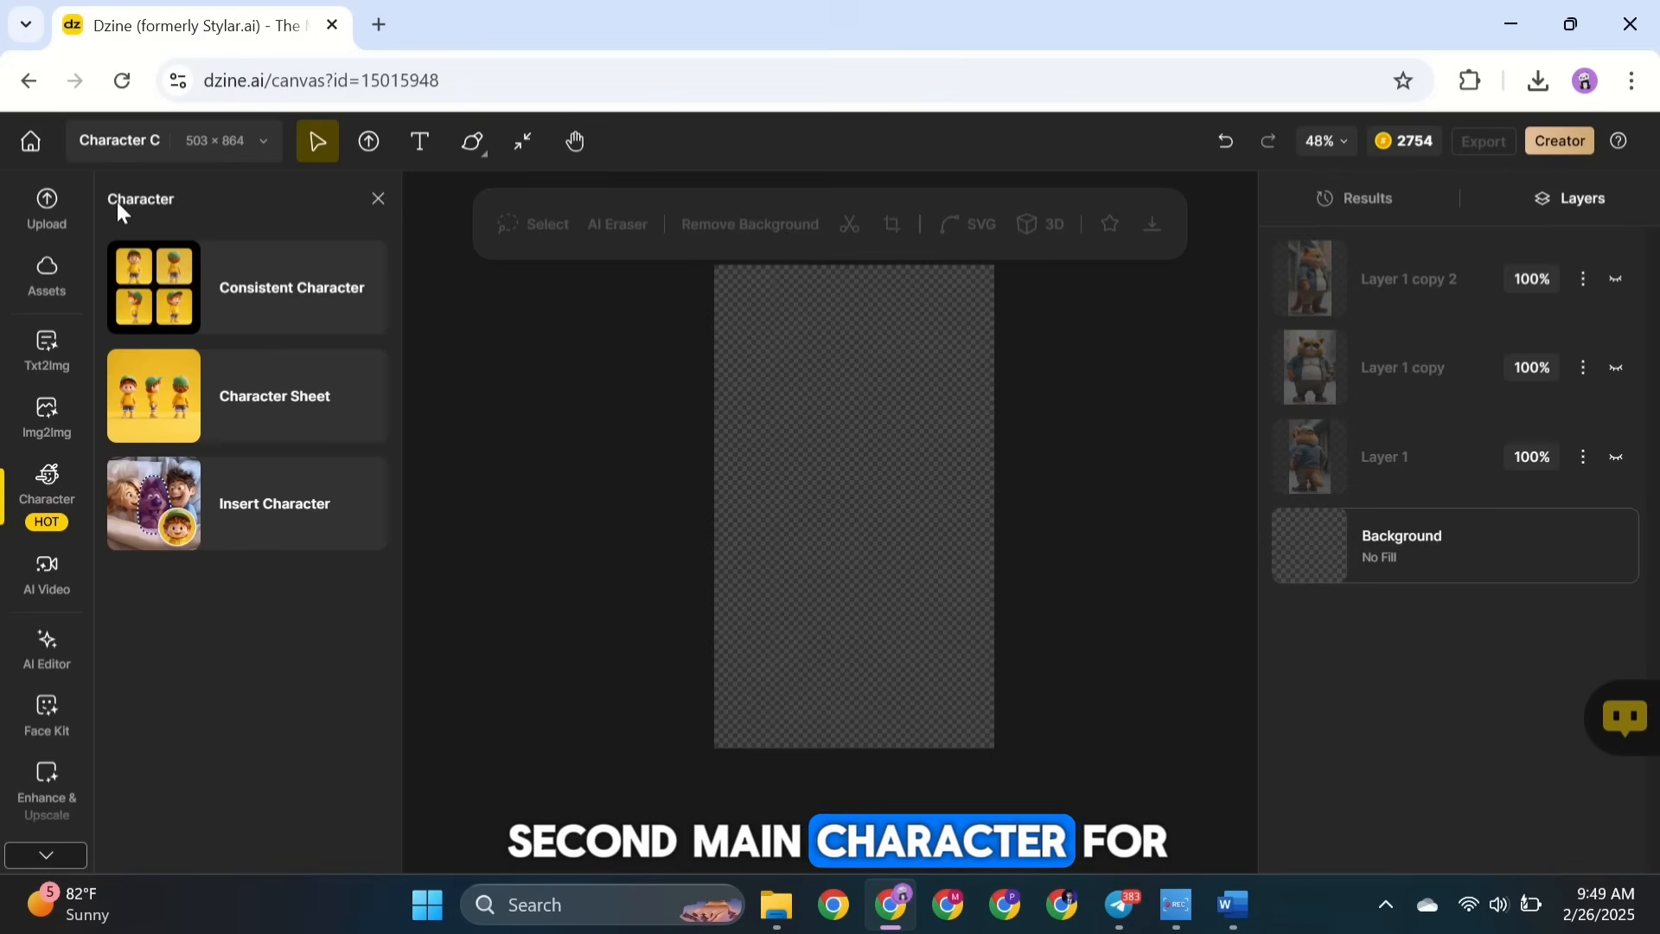
{"action": "left_click", "coordinate": [255, 396]}
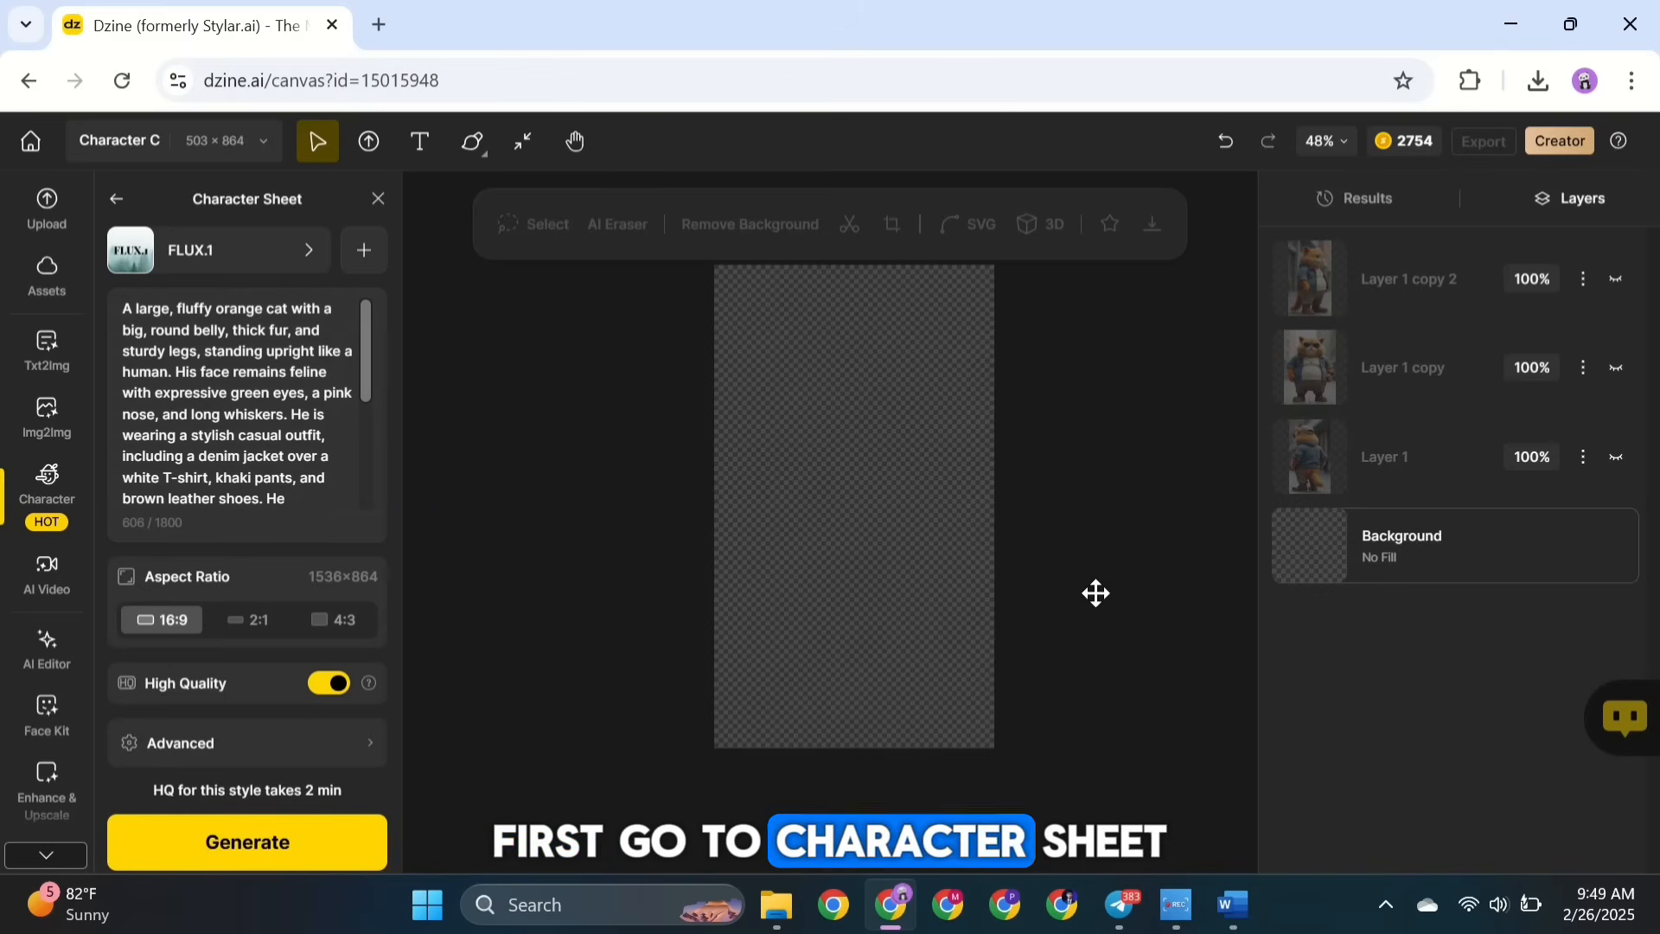
{"action": "key", "text": "ctrl+v"}
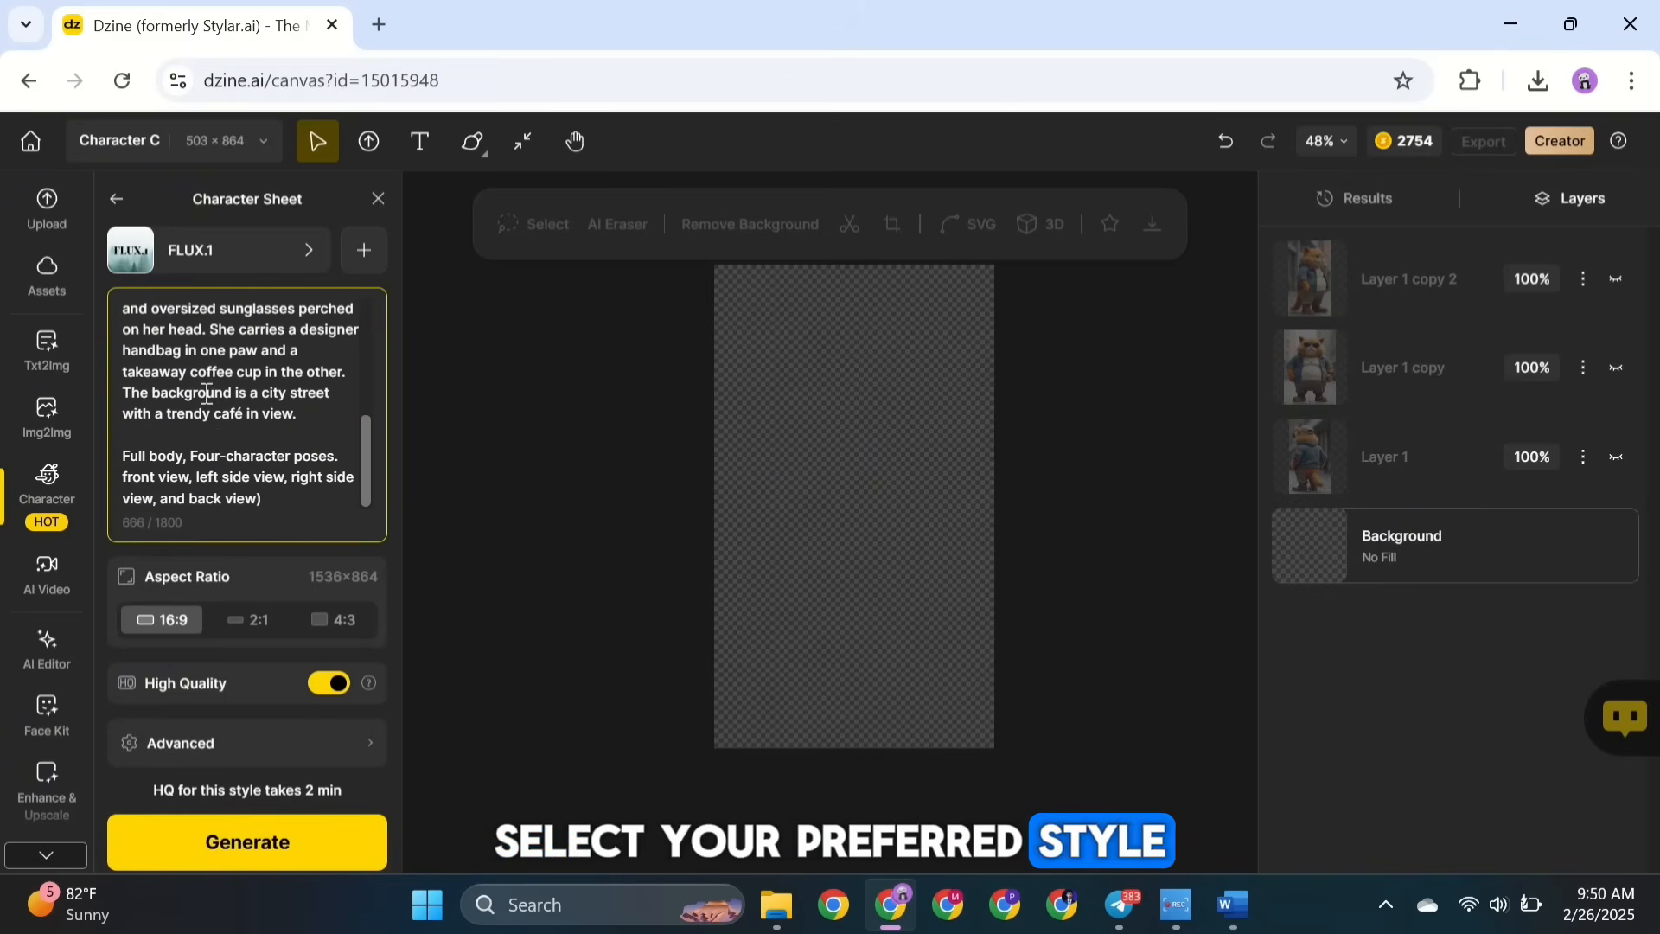
{"action": "scroll", "coordinate": [221, 405], "scroll_direction": "up", "scroll_amount": 3}
{"action": "scroll", "coordinate": [221, 405], "scroll_direction": "down", "scroll_amount": 3}
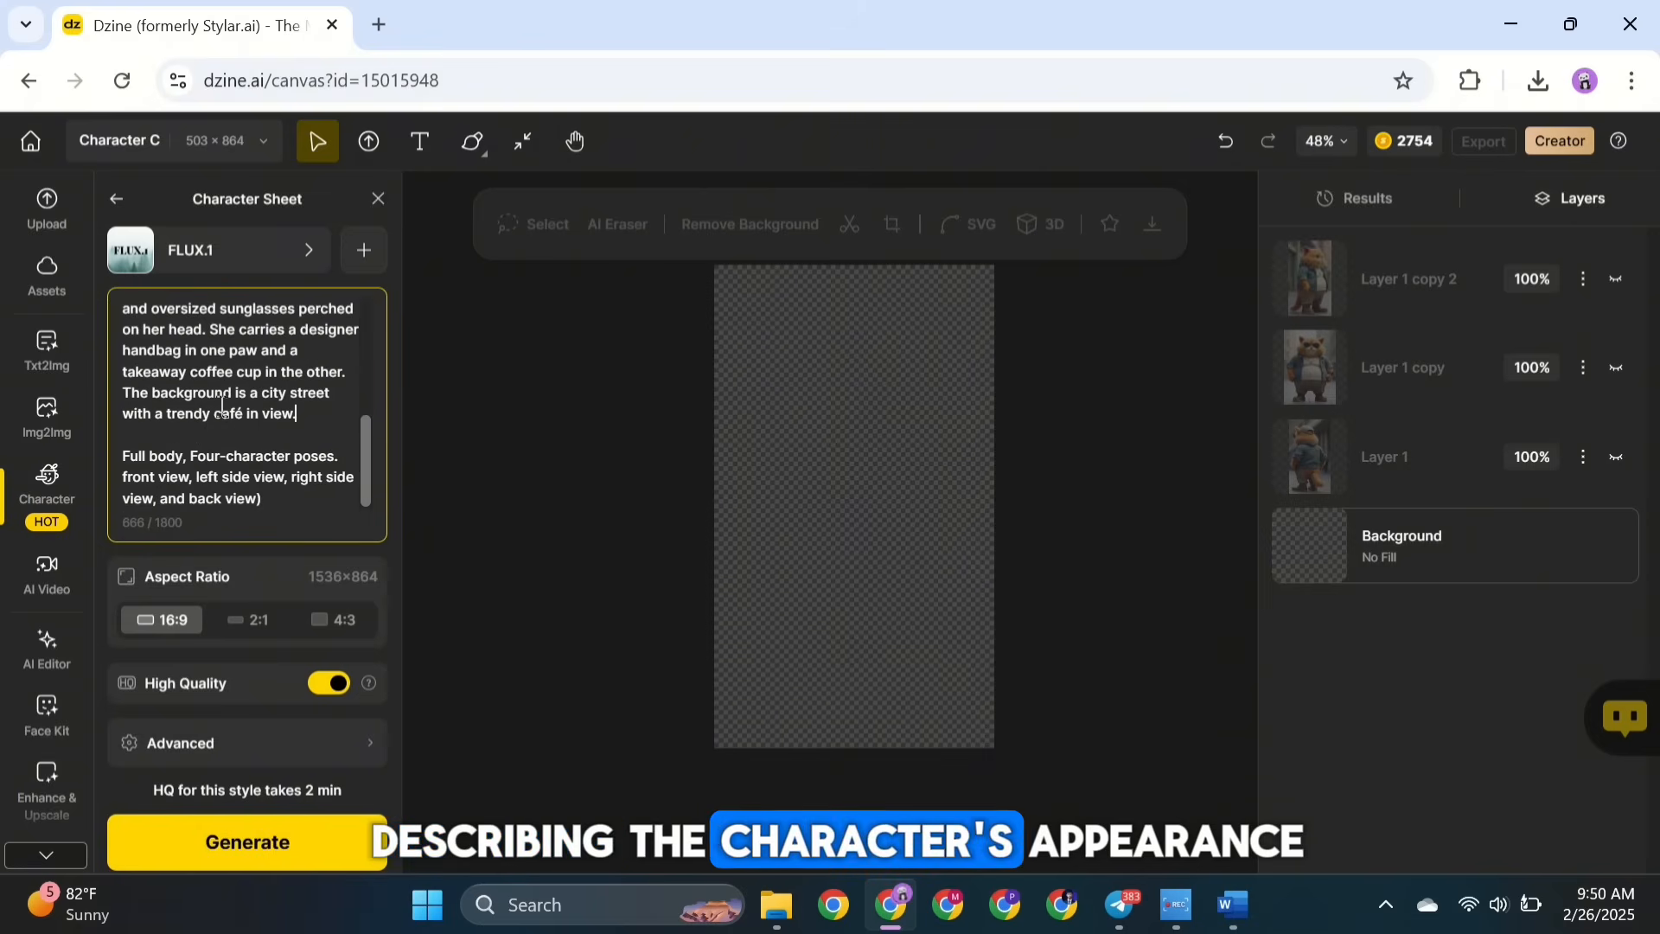
{"action": "left_click", "coordinate": [246, 843]}
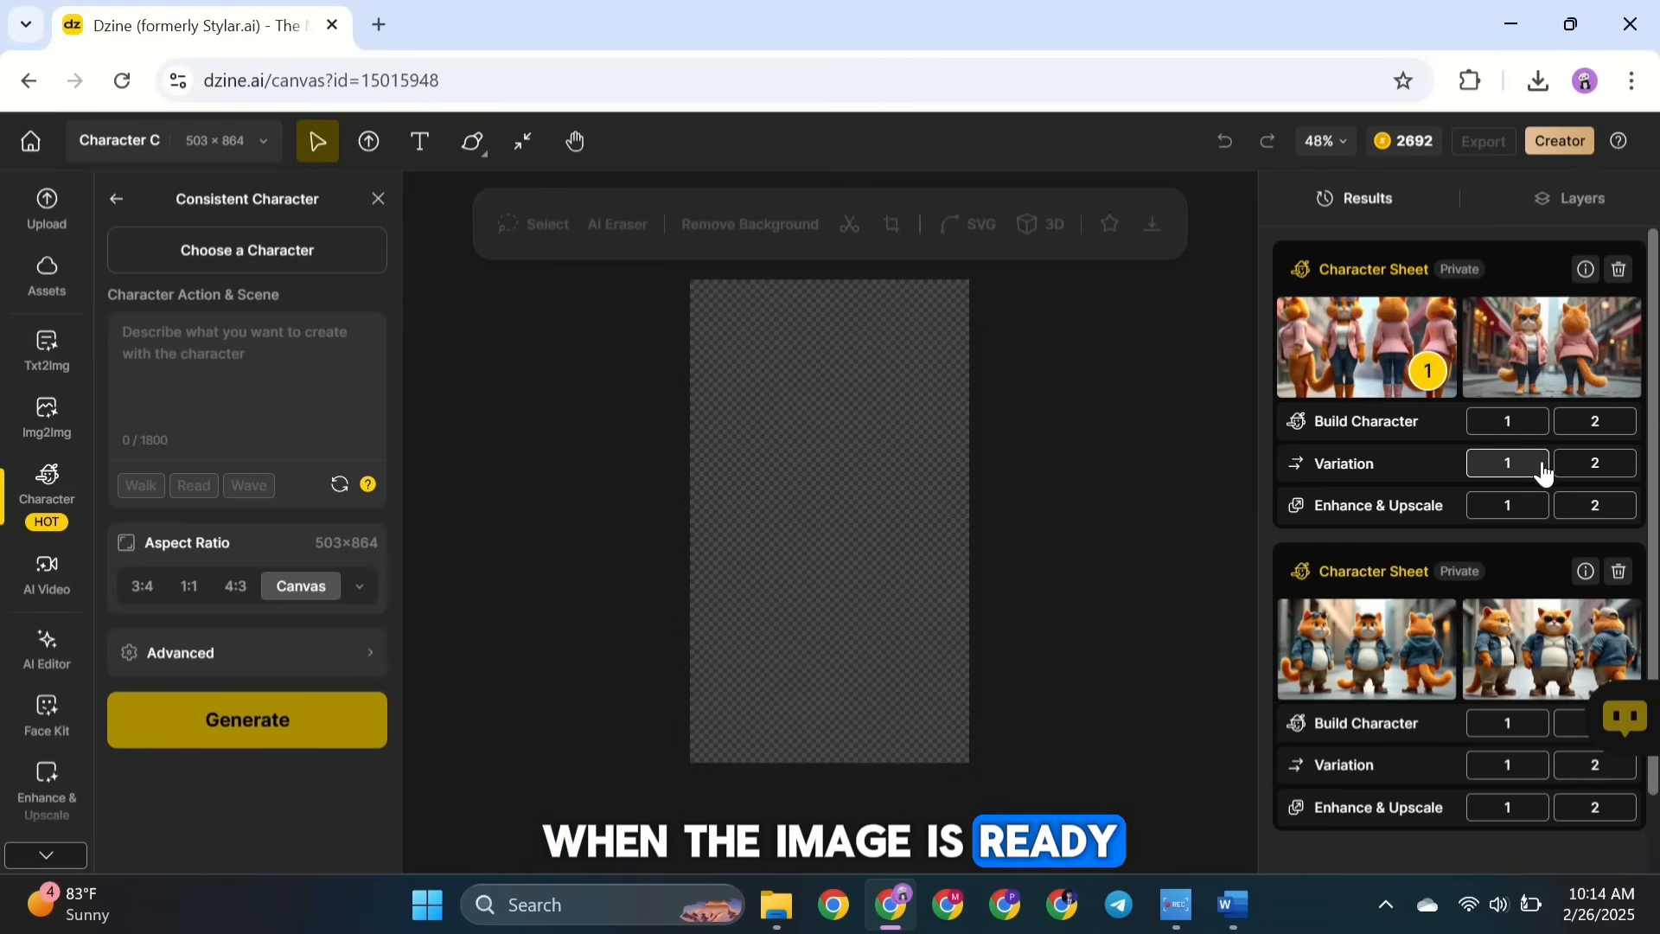
Generate variations of the first female cat sheet and preview them alongside the original sheet.
{"action": "left_click", "coordinate": [1526, 466]}
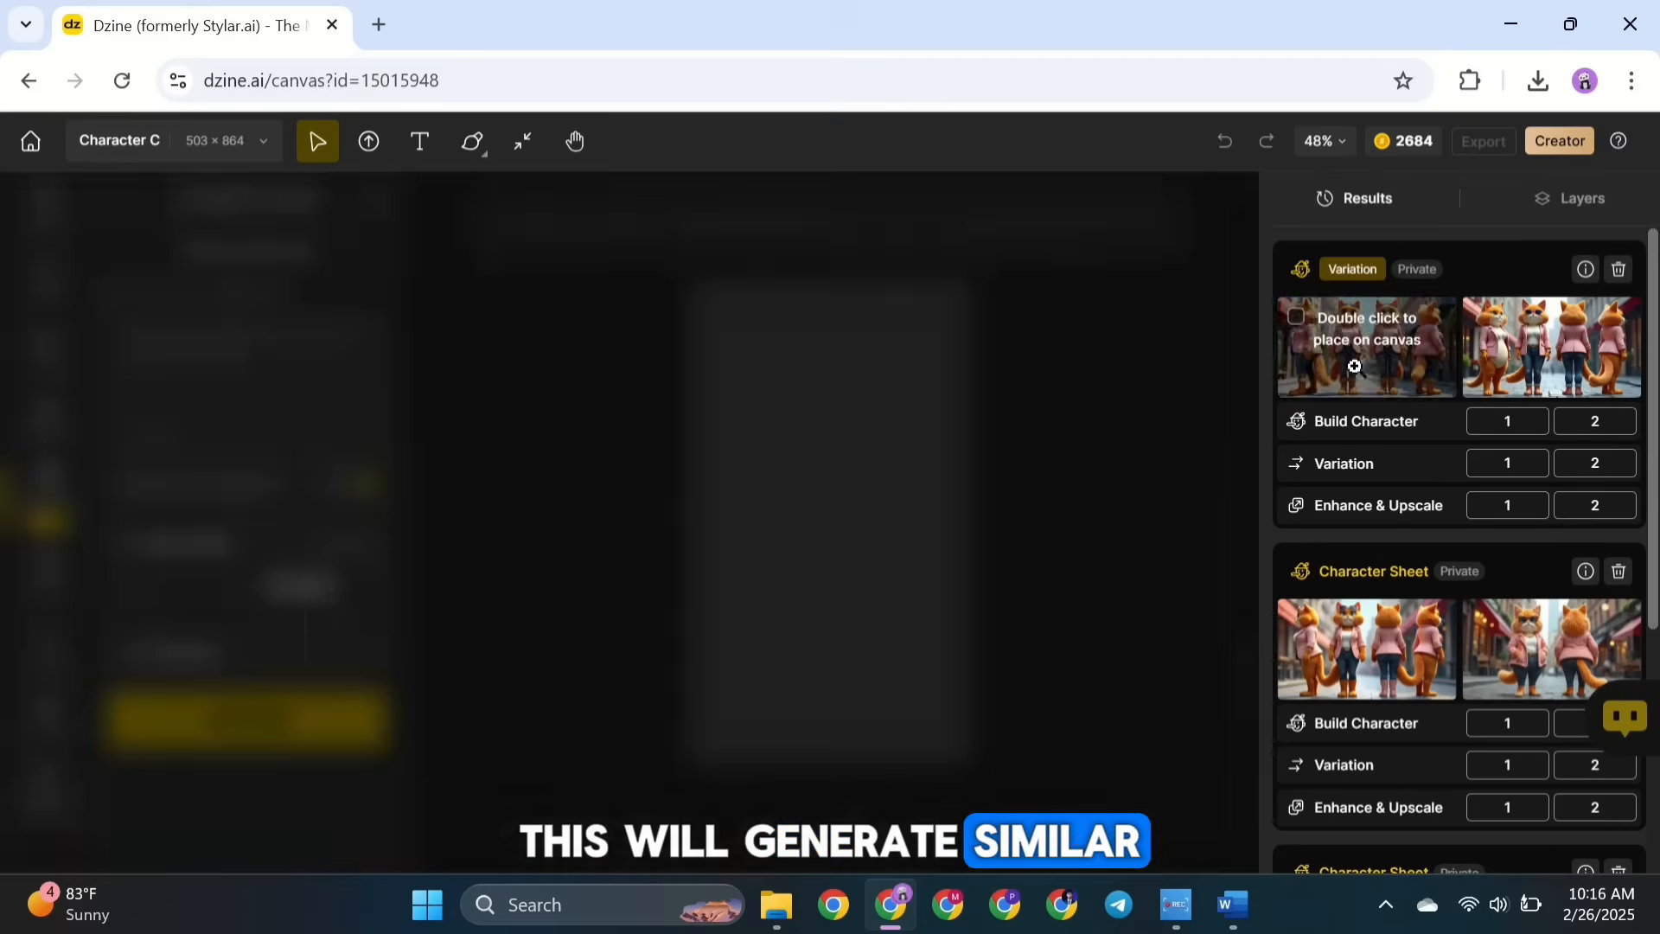
{"action": "mouse_move", "coordinate": [1501, 343]}
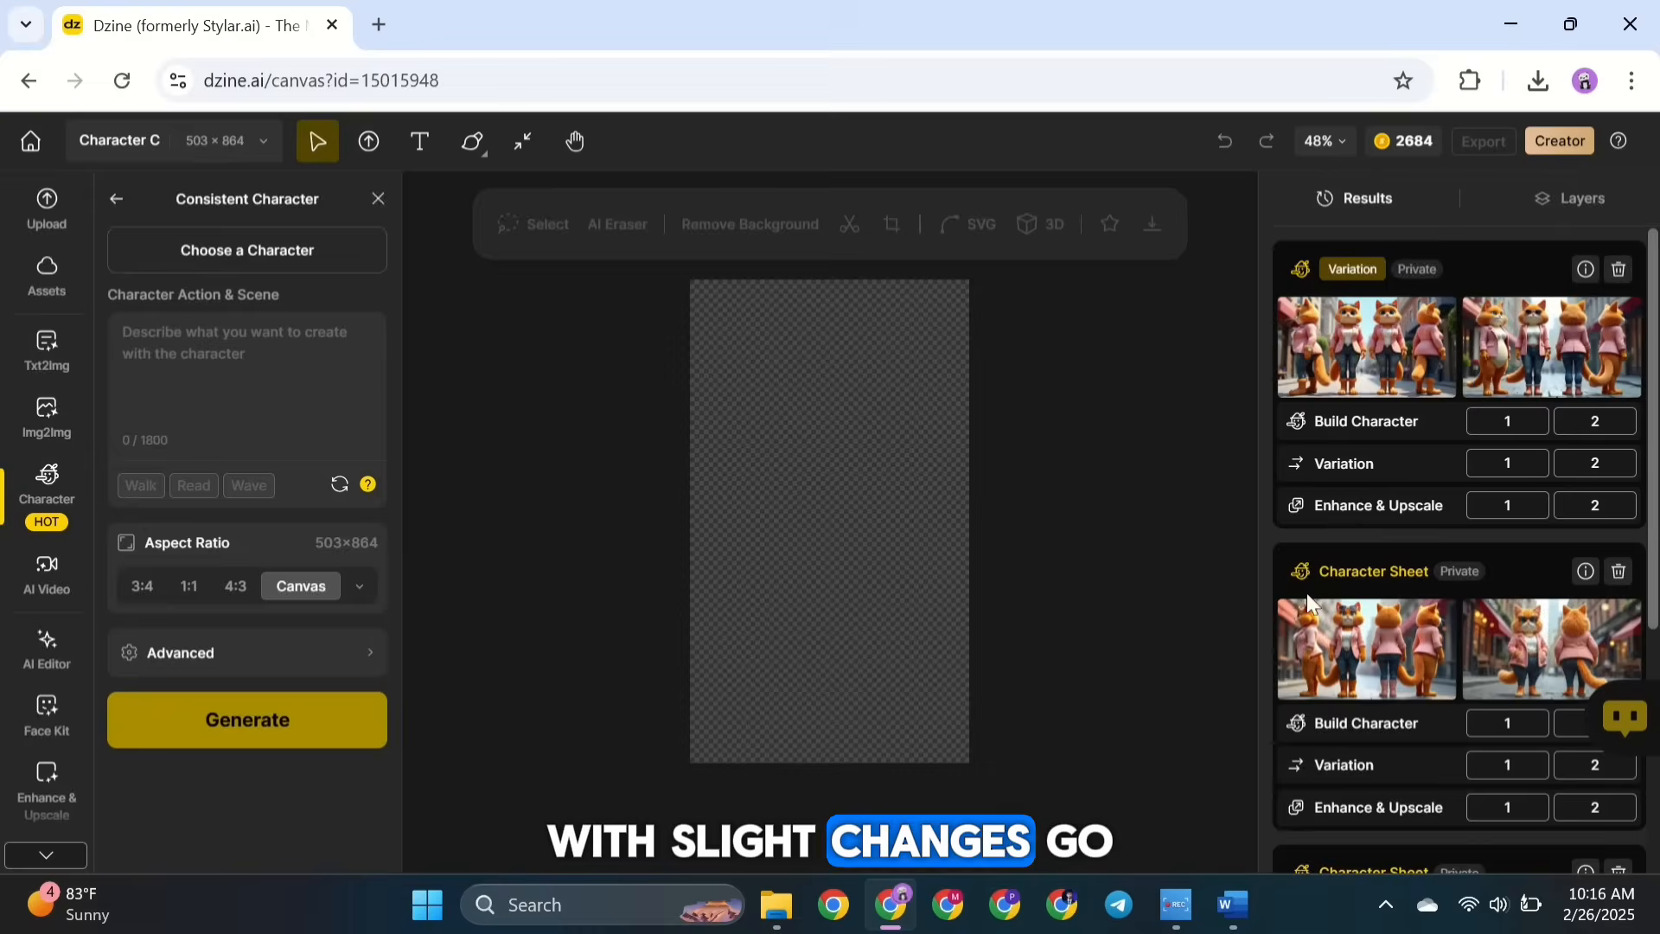
{"action": "mouse_move", "coordinate": [1330, 624]}
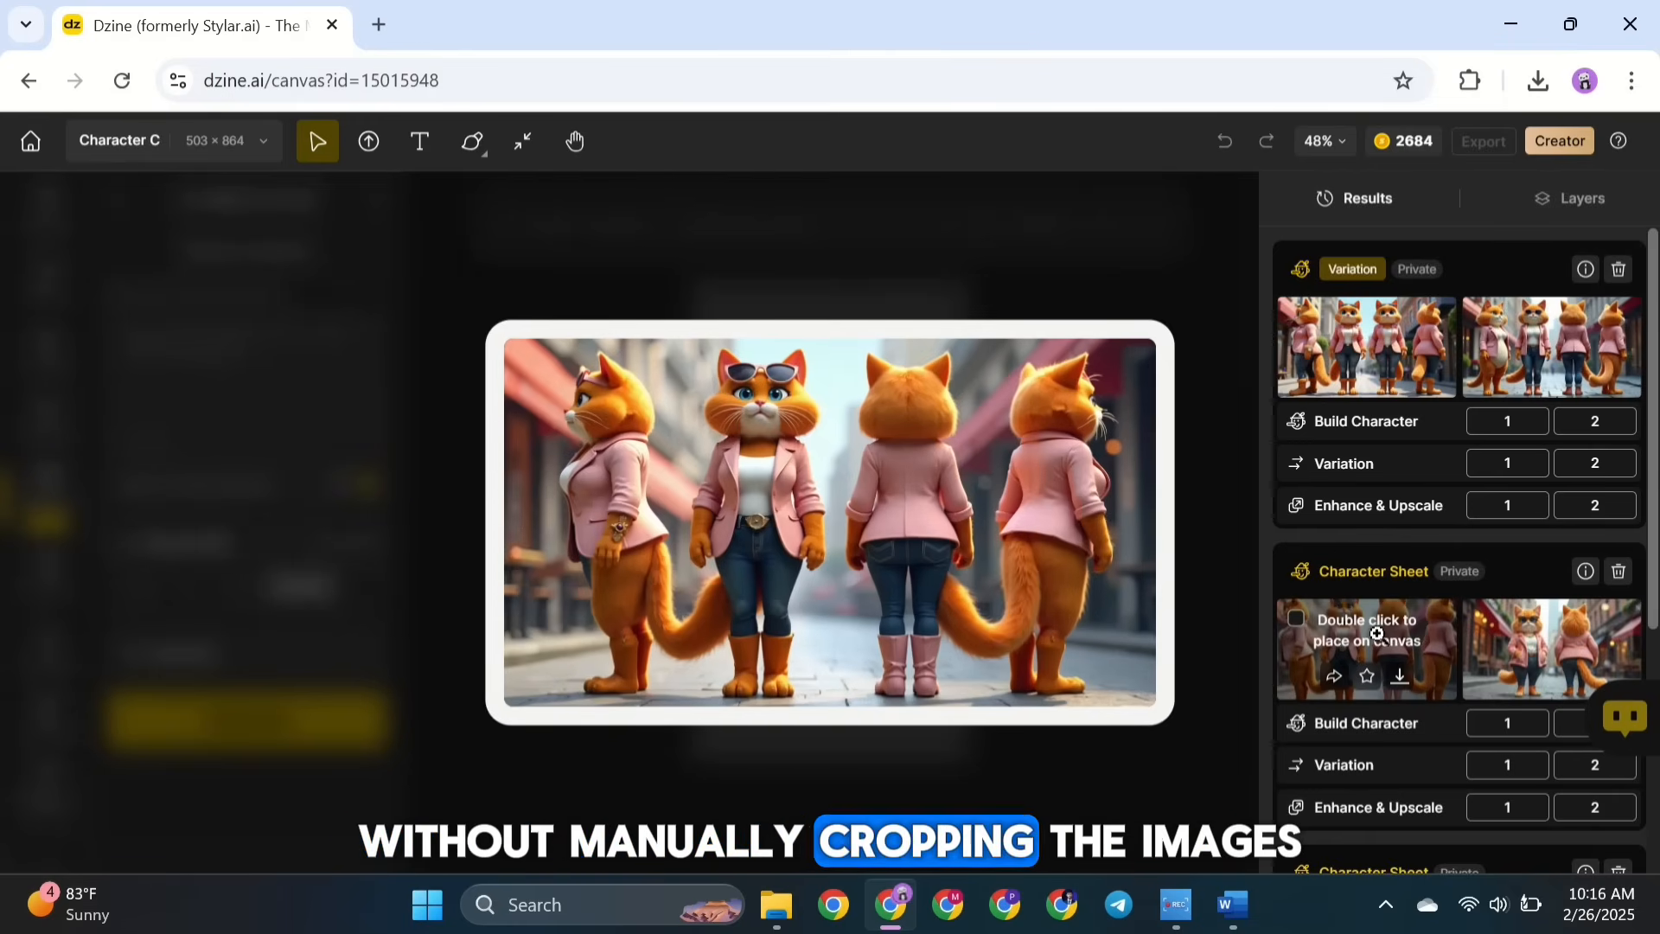
Build a character from the first original female cat sheet, name it "Cat Carty" and start its training.
{"action": "scroll", "coordinate": [1374, 640], "scroll_direction": "down", "scroll_amount": 2}
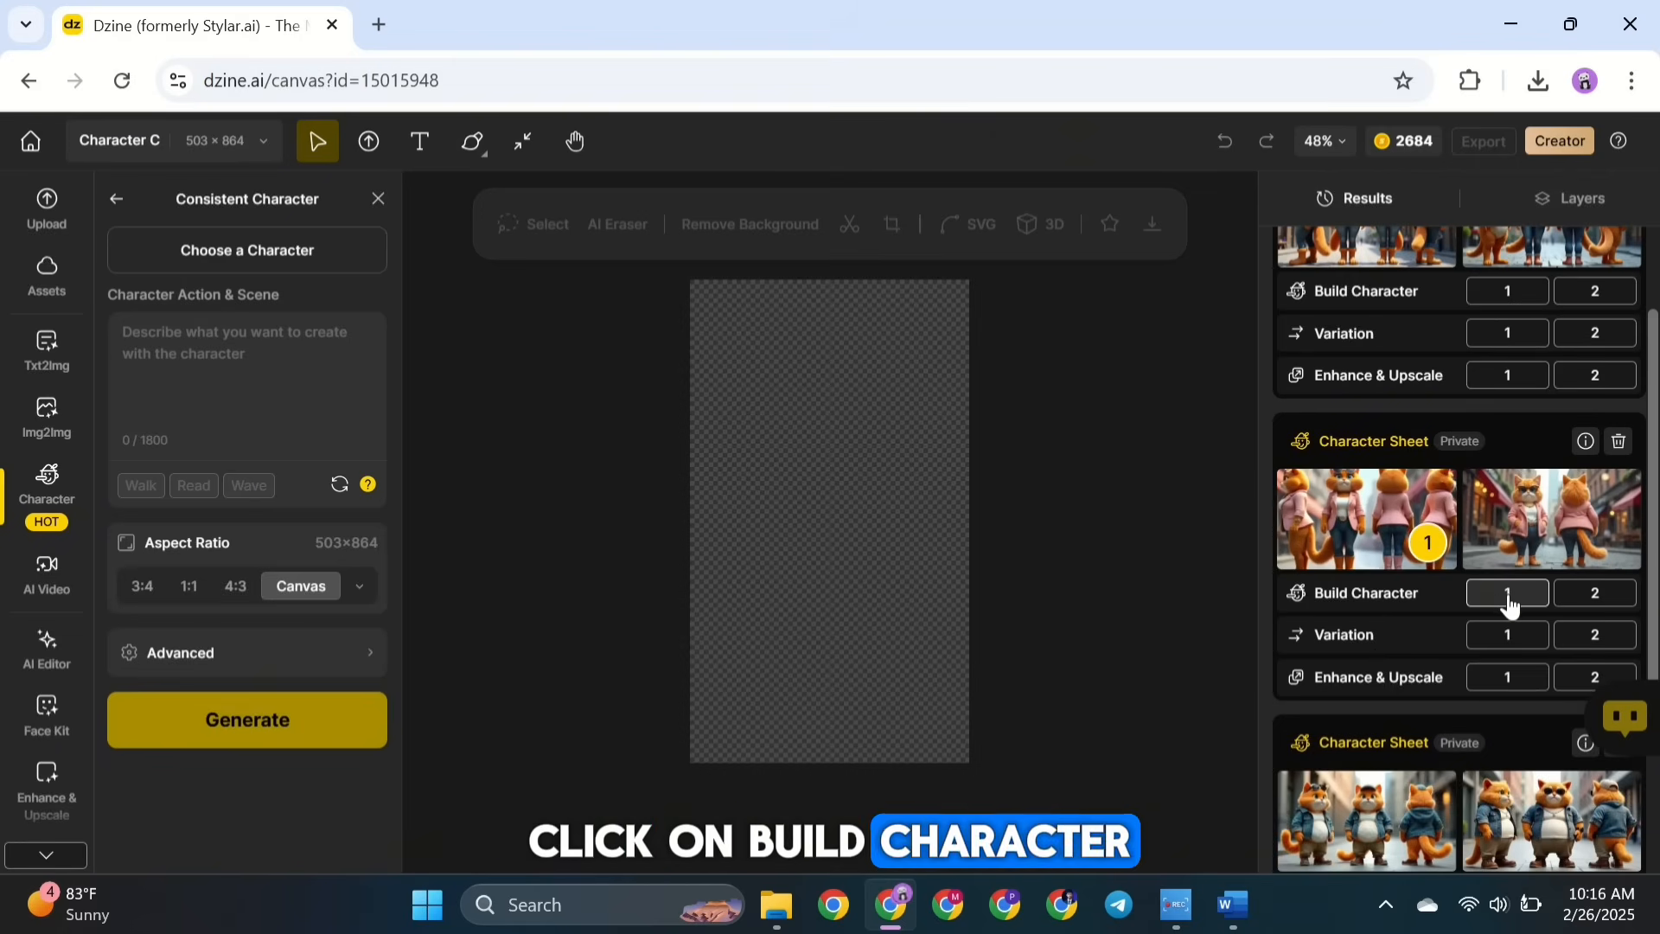
{"action": "left_click", "coordinate": [1506, 593]}
{"action": "left_click", "coordinate": [677, 283]}
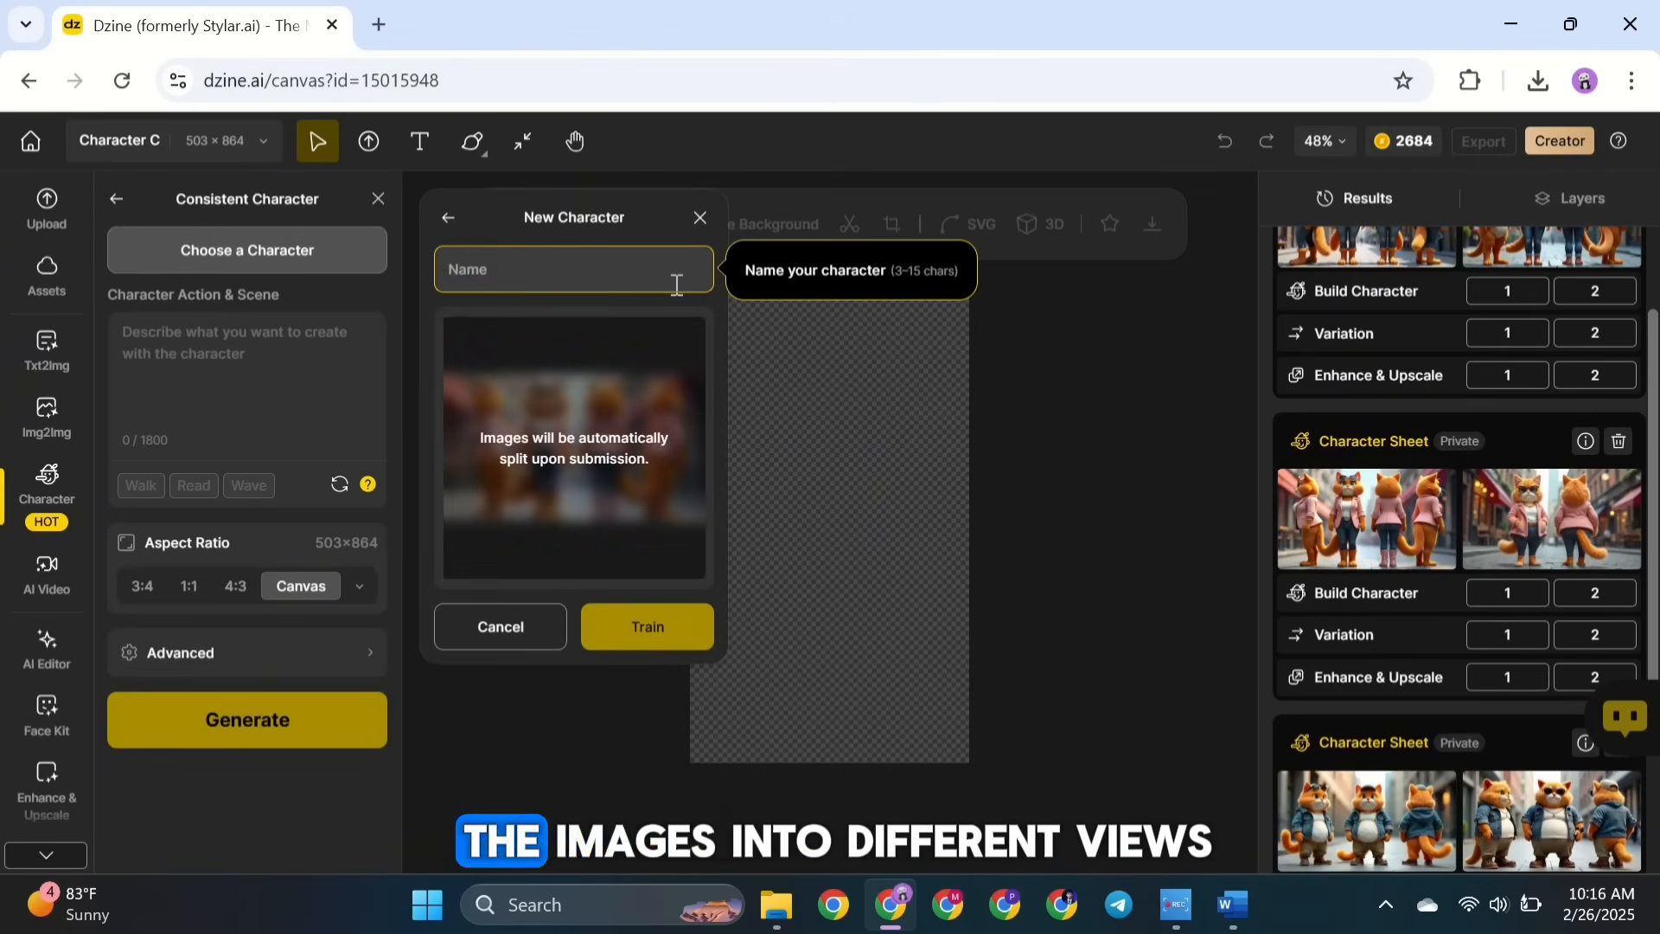
{"action": "type", "text": "Cat Carty"}
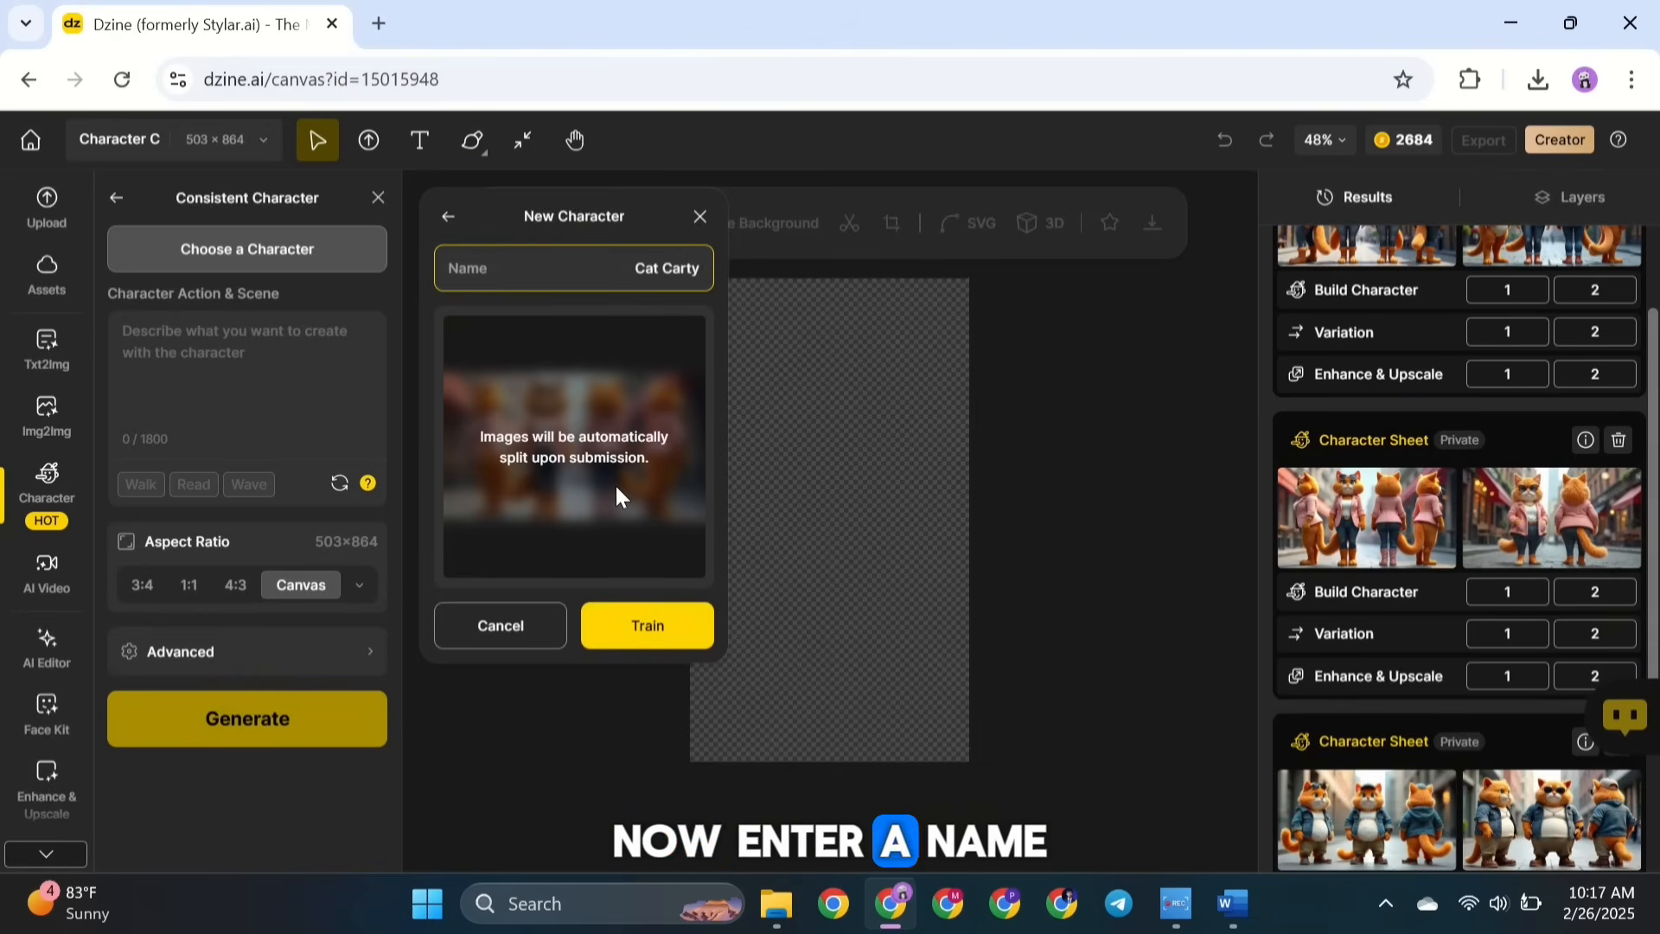
{"action": "left_click", "coordinate": [650, 629]}
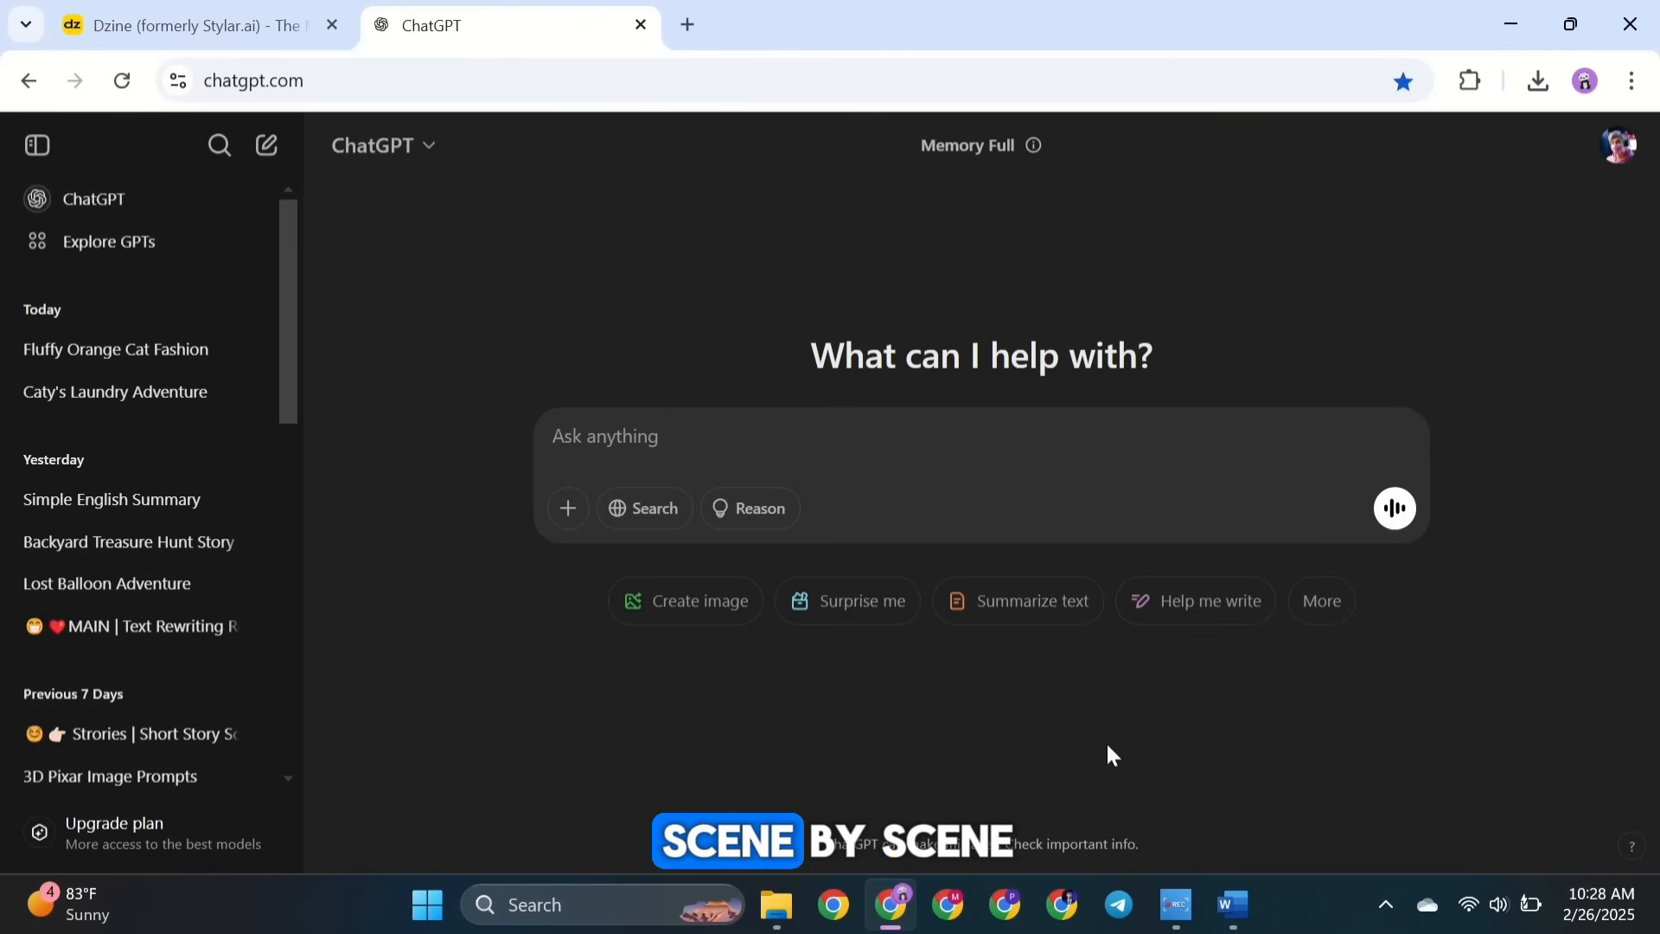
Switch to Word and copy the whole STORY PROMPT section from Prompt 1.docx.
{"action": "left_click", "coordinate": [1228, 909]}
{"action": "scroll", "coordinate": [539, 554], "scroll_direction": "down", "scroll_amount": 10}
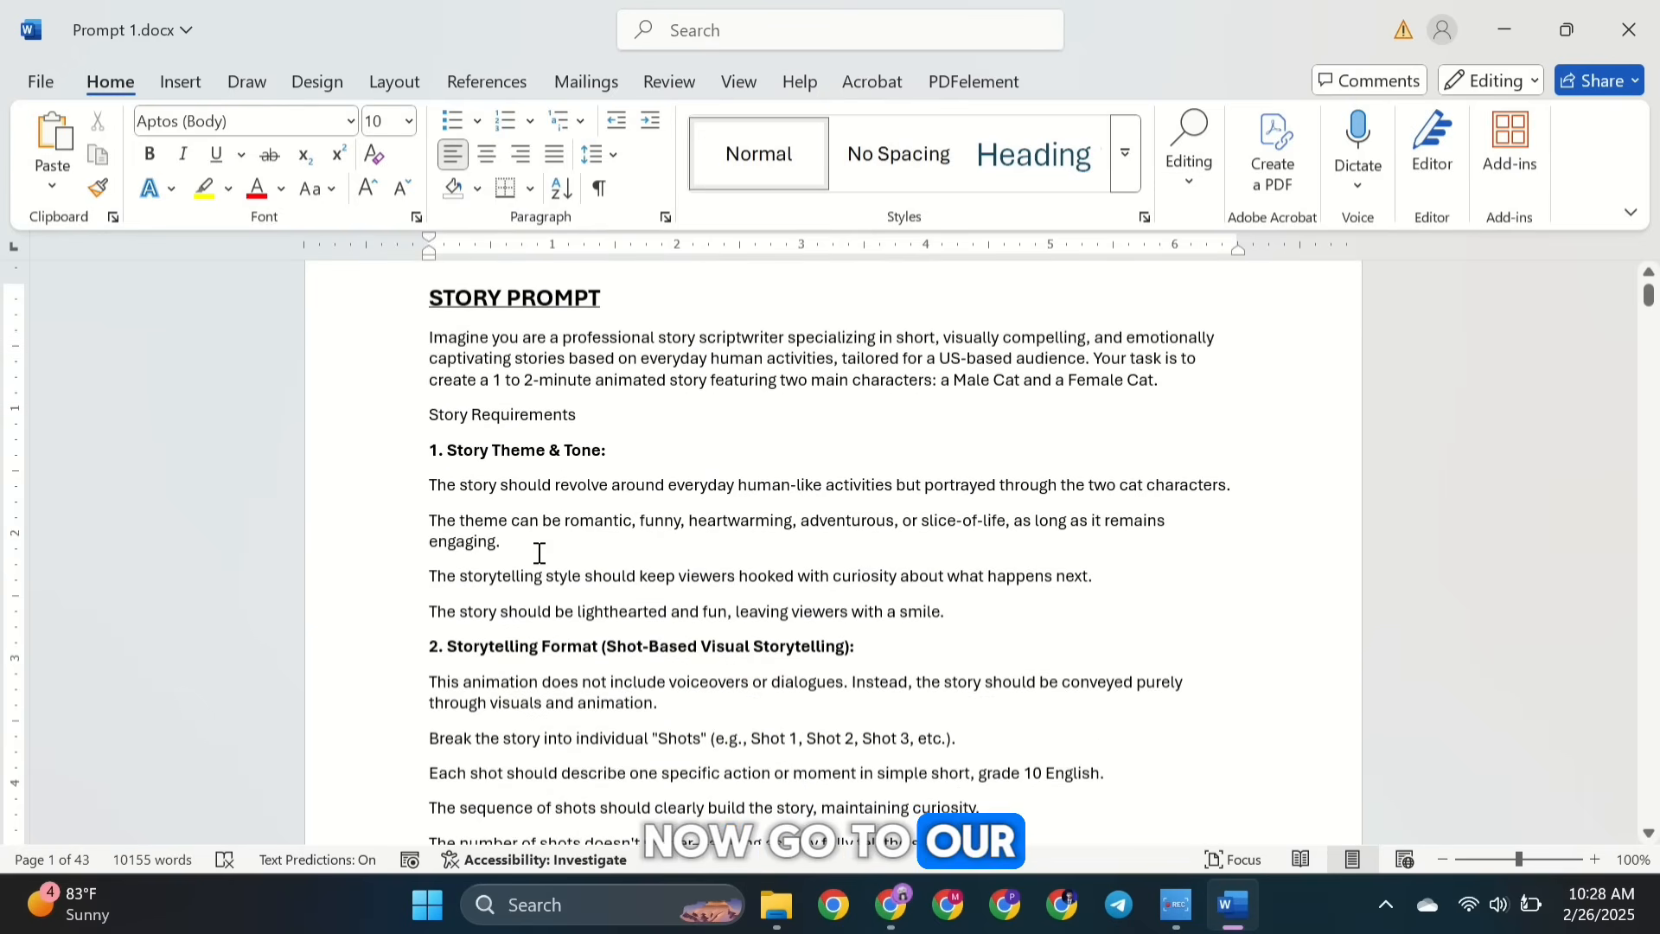
{"action": "scroll", "coordinate": [539, 554], "scroll_direction": "up", "scroll_amount": 10}
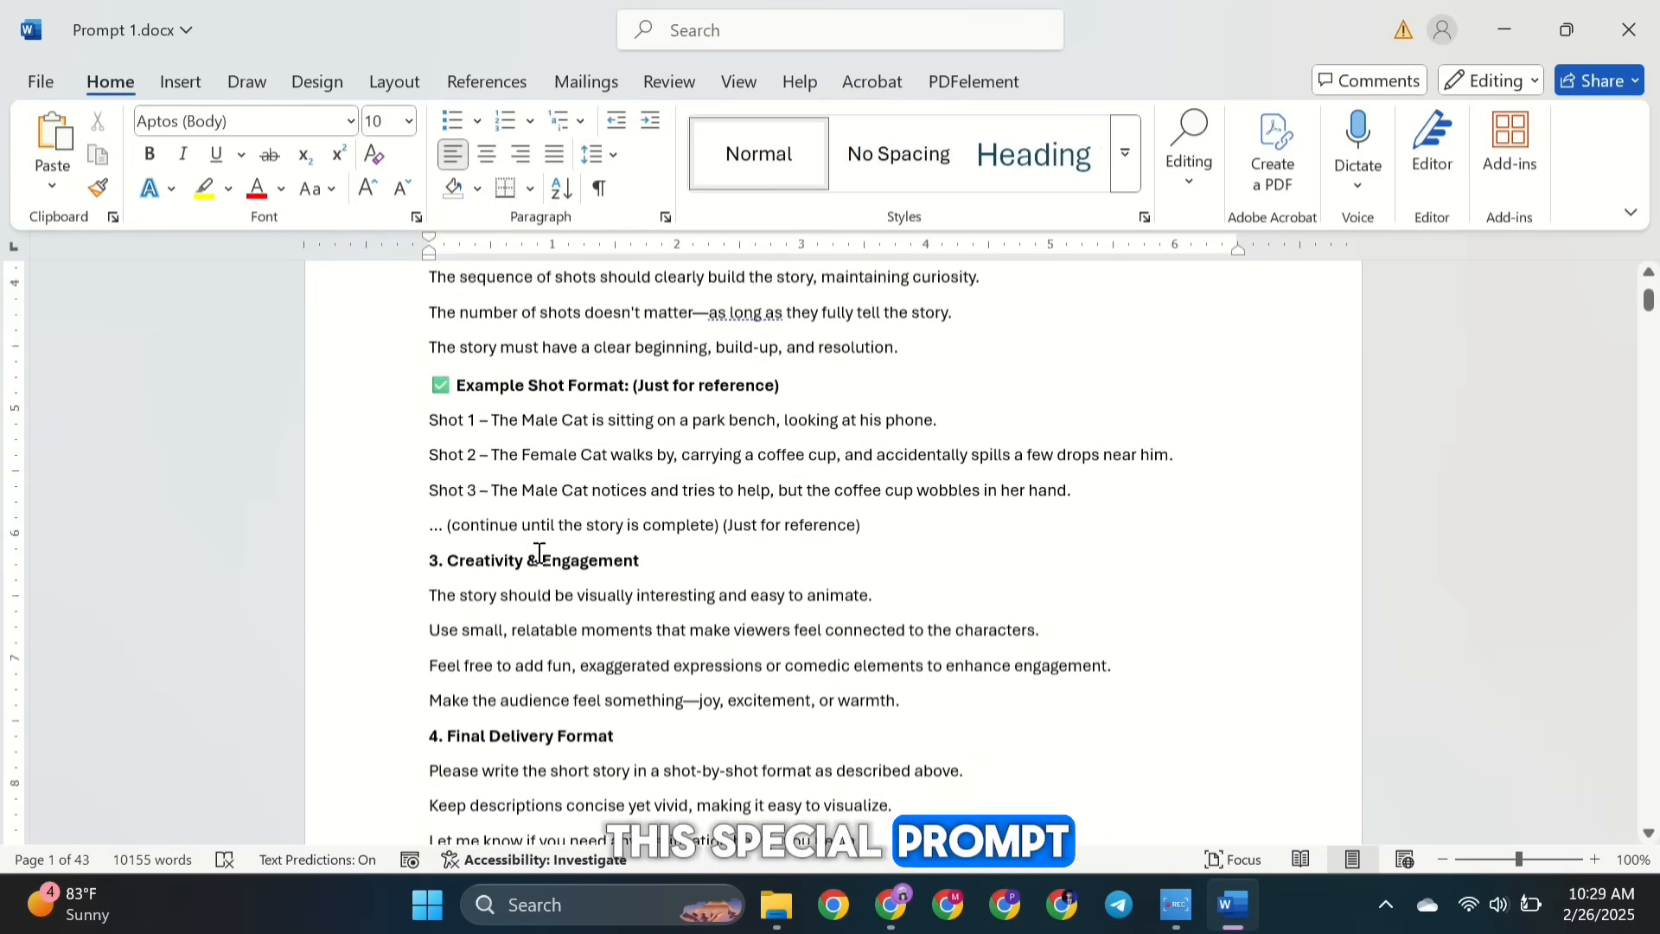
{"action": "left_click_drag", "start_coordinate": [429, 461], "coordinate": [919, 789]}
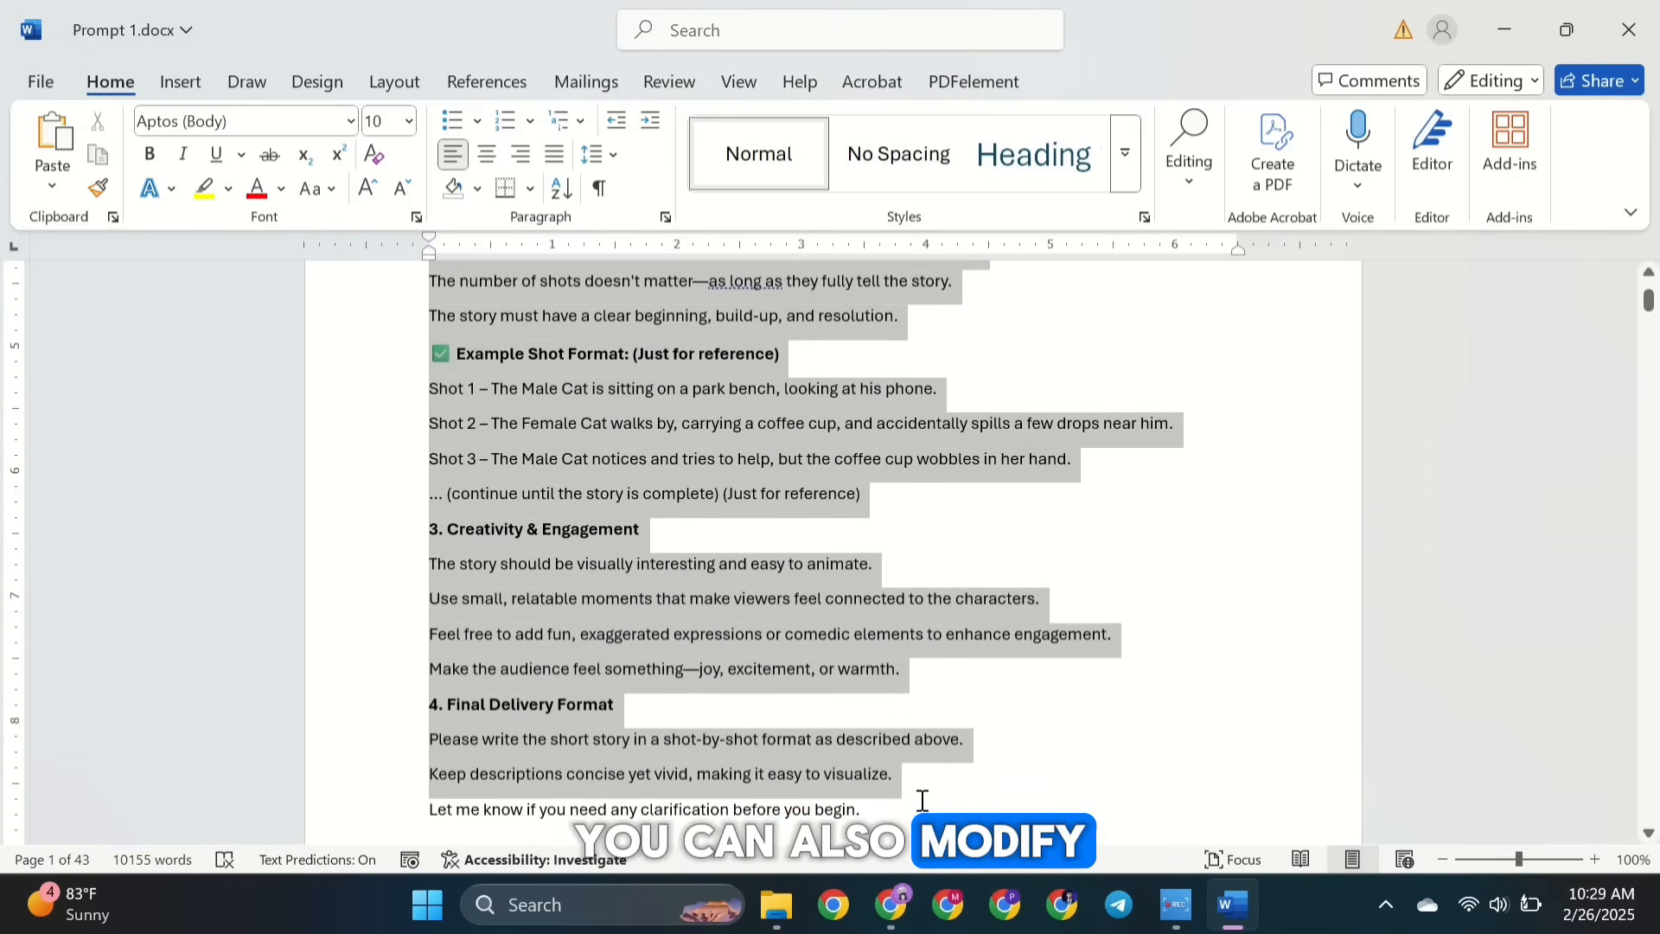
{"action": "scroll", "coordinate": [801, 675], "scroll_direction": "up", "scroll_amount": 2}
Submit the copied story prompt in a new ChatGPT chat and look through the shots of the story it writes.
{"action": "left_click", "coordinate": [884, 919]}
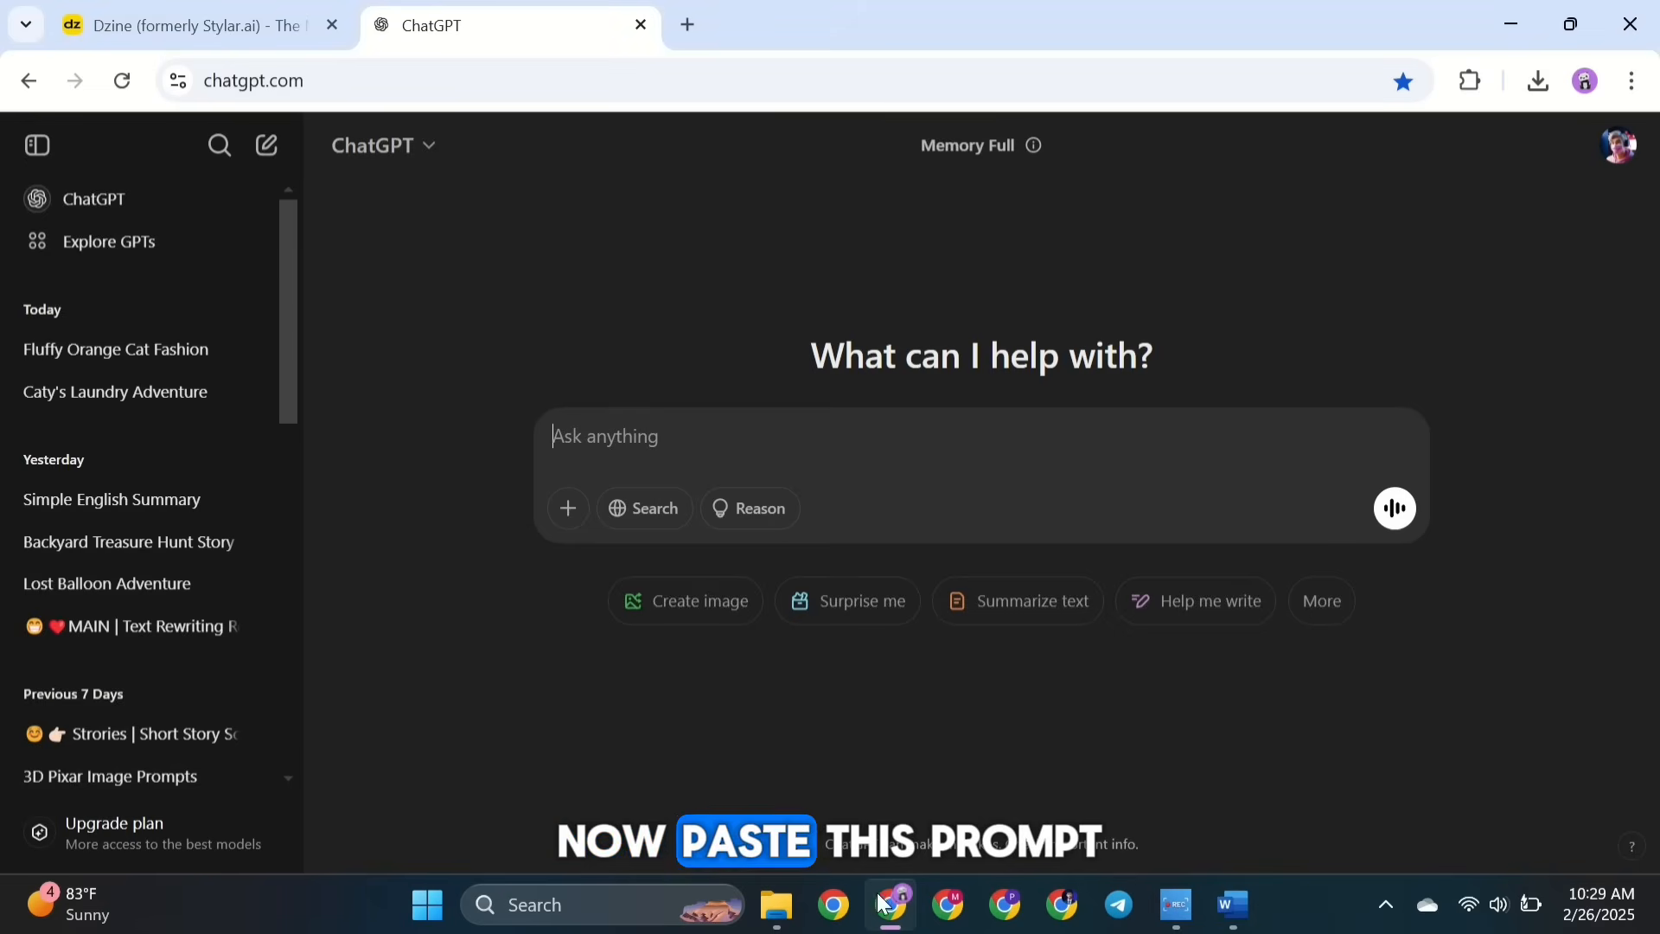
{"action": "key", "text": "ctrl+v"}
{"action": "scroll", "coordinate": [651, 476], "scroll_direction": "down", "scroll_amount": 10}
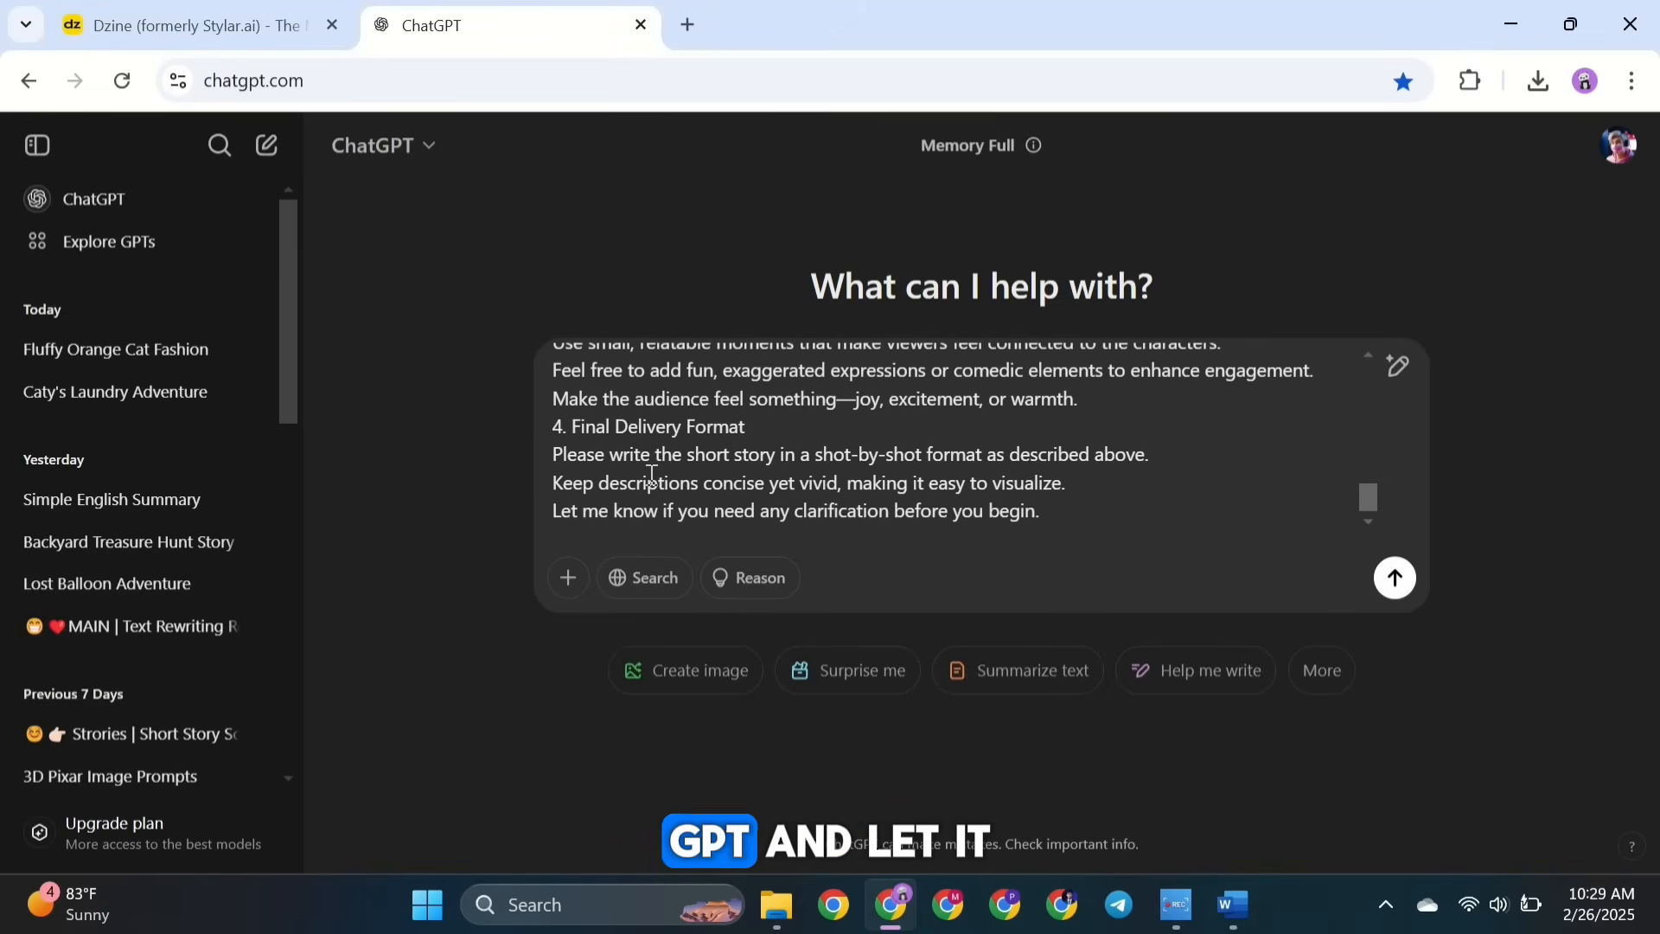
{"action": "left_click", "coordinate": [1394, 578]}
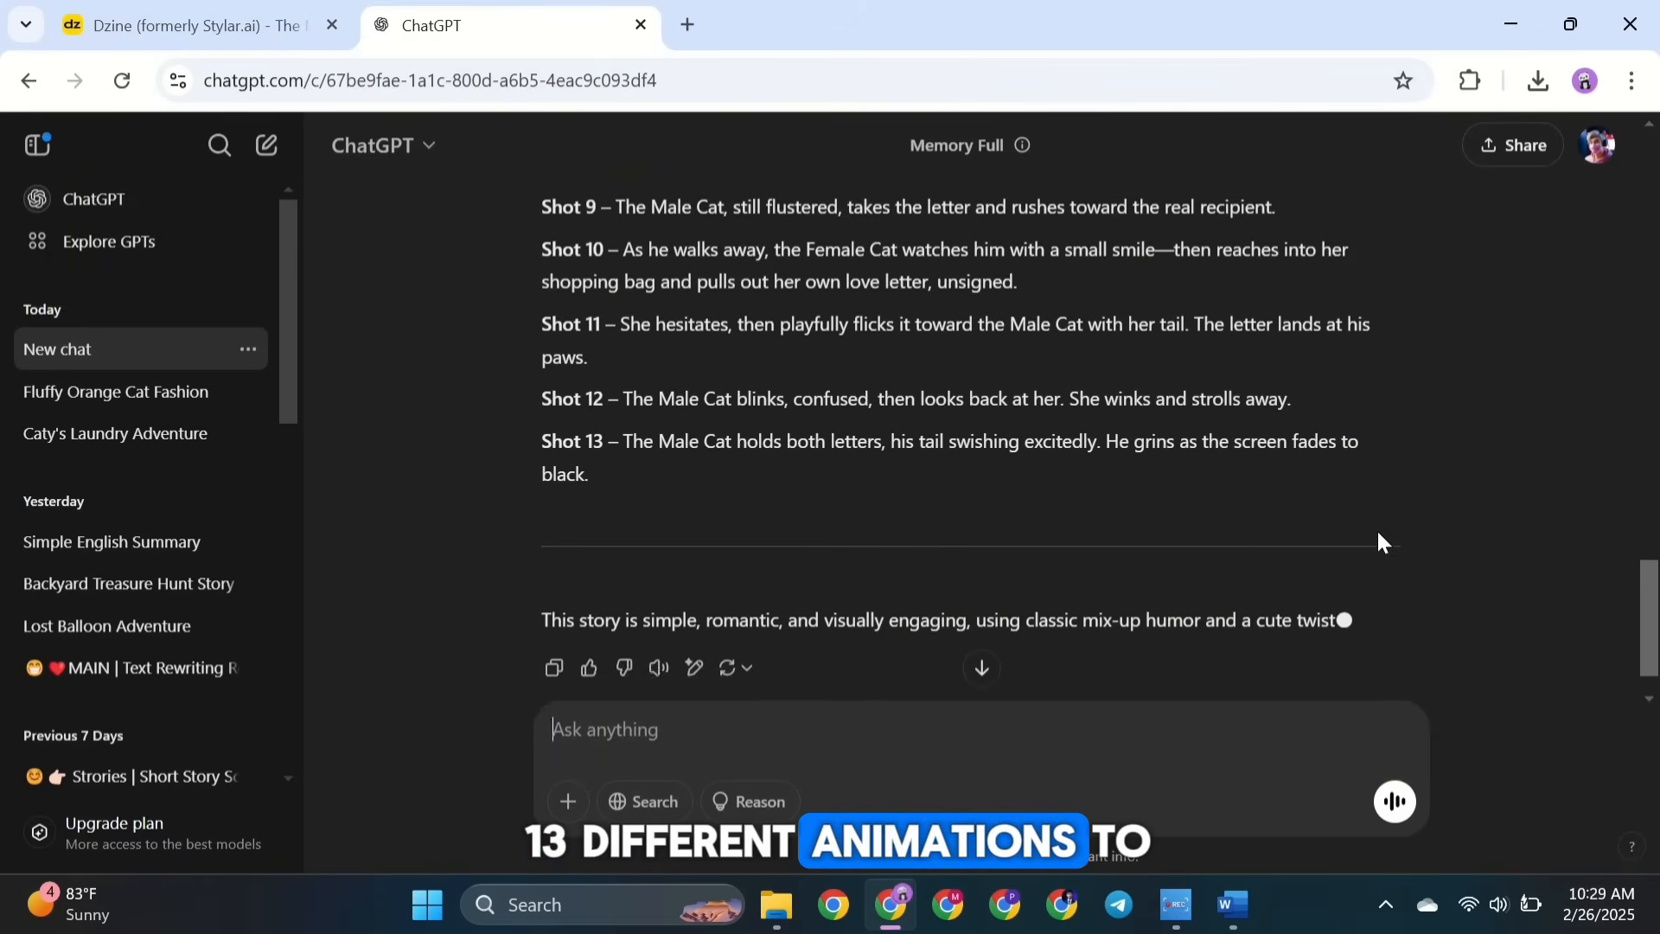
{"action": "scroll", "coordinate": [1378, 534], "scroll_direction": "up", "scroll_amount": 7}
{"action": "scroll", "coordinate": [1378, 534], "scroll_direction": "down", "scroll_amount": 8}
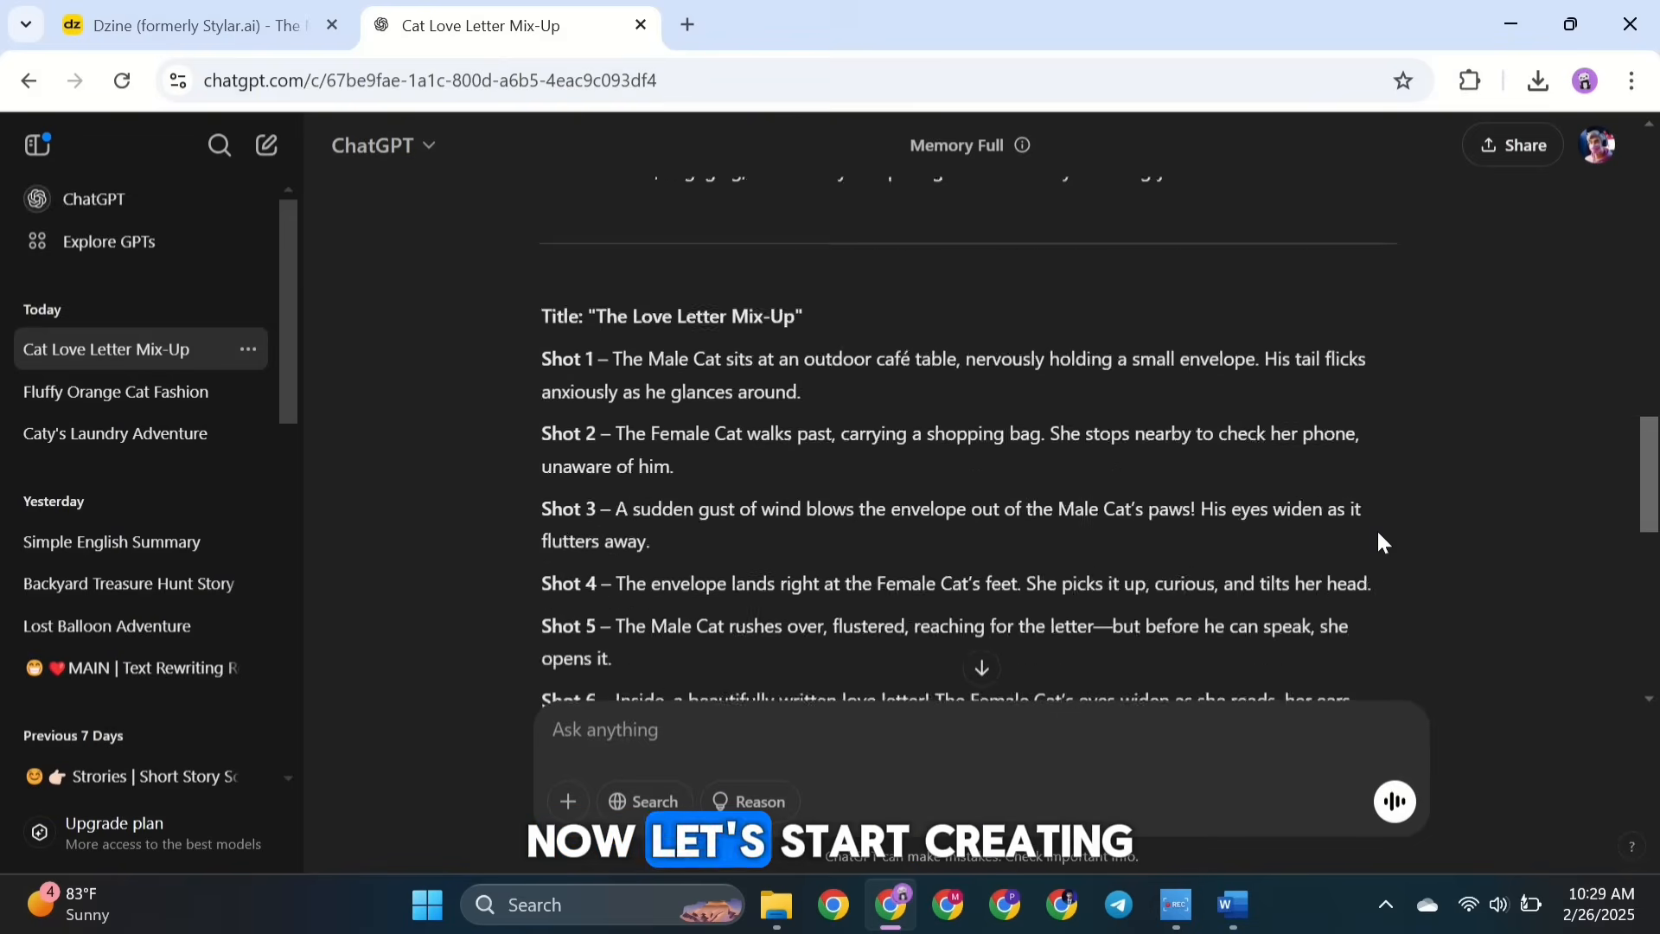
{"action": "scroll", "coordinate": [1379, 534], "scroll_direction": "up", "scroll_amount": 10}
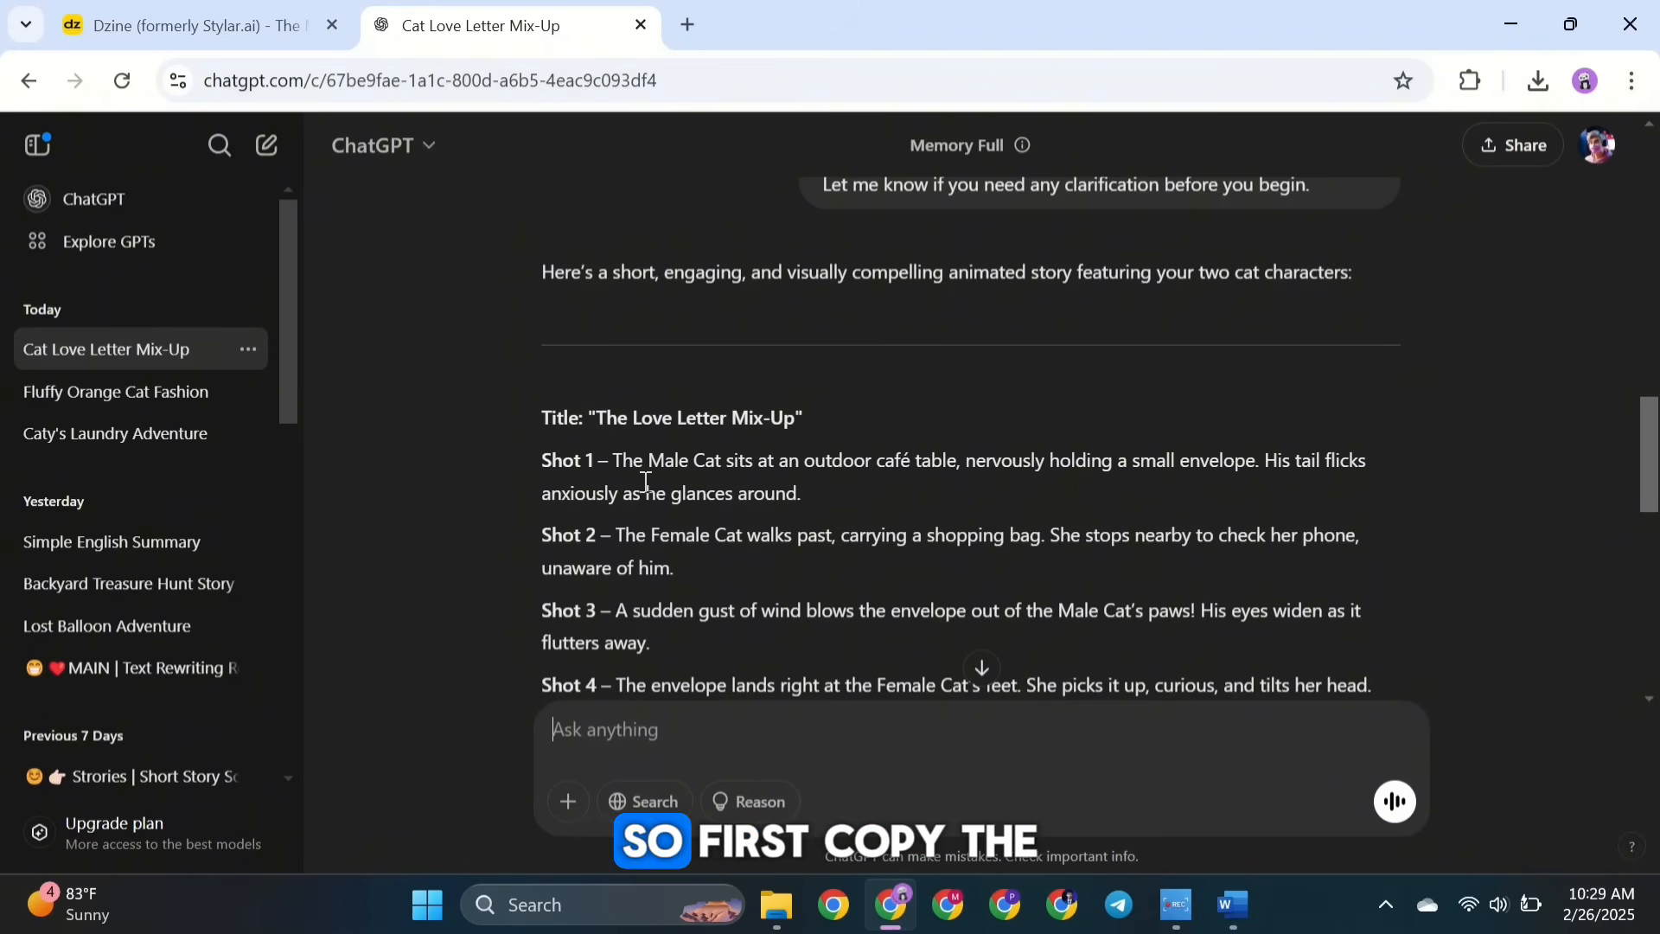
Copy the Shot 1 description from ChatGPT and choose Cat Male as the consistent character in Dzine.
{"action": "left_click_drag", "start_coordinate": [615, 460], "coordinate": [813, 500]}
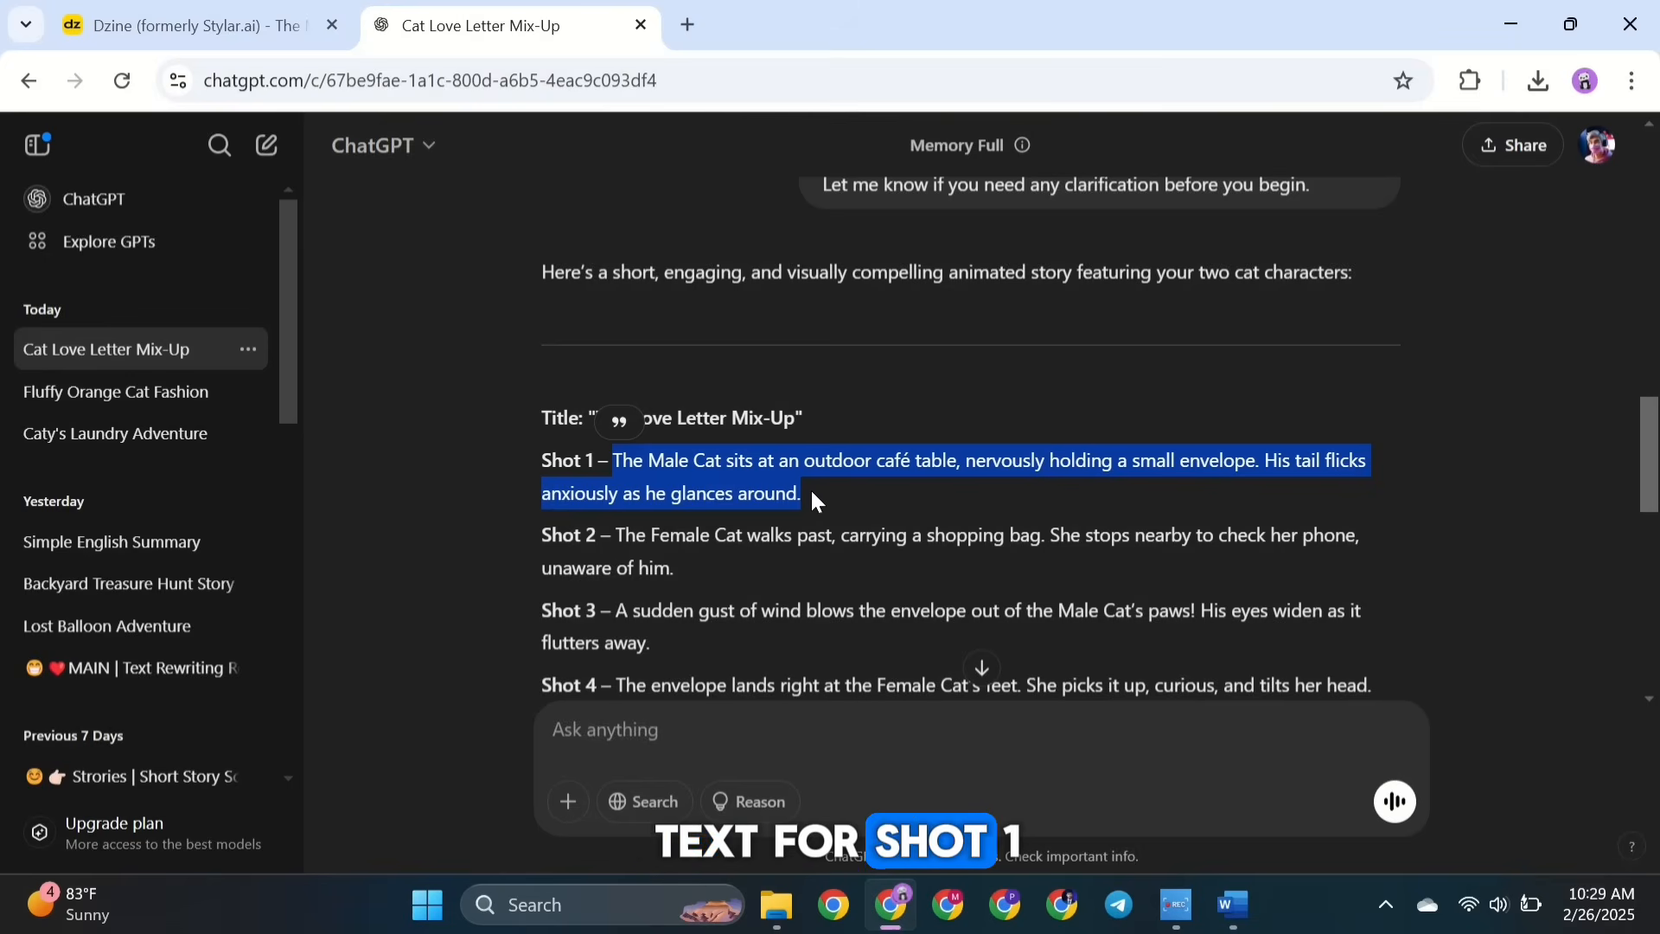
{"action": "left_click", "coordinate": [249, 39]}
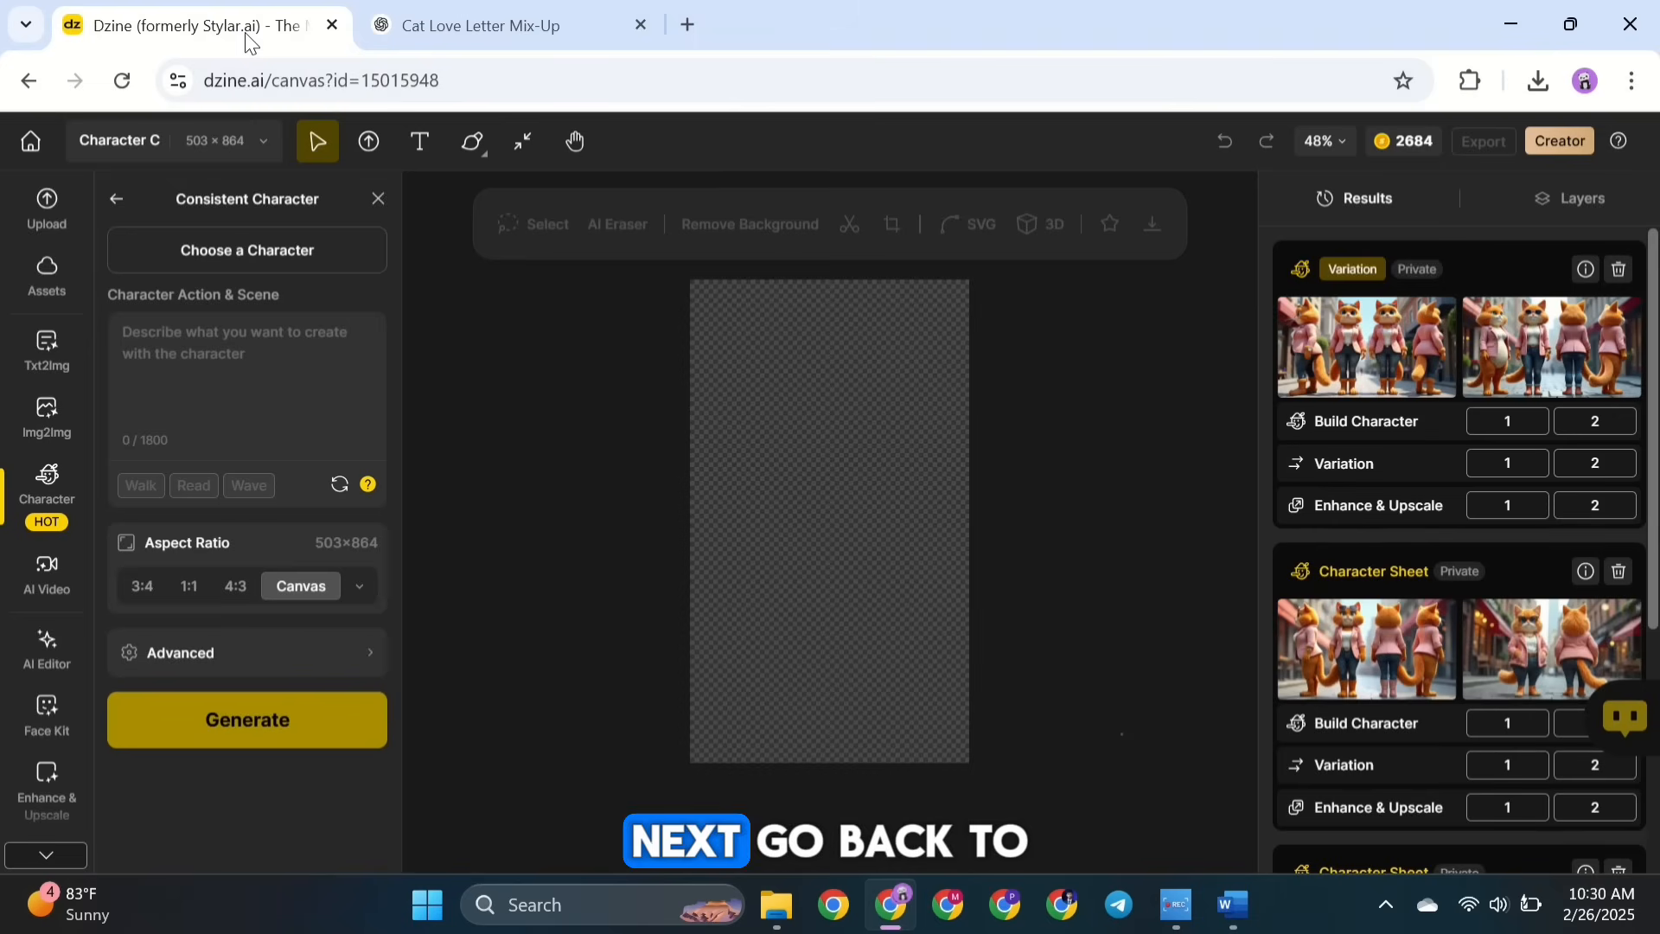
{"action": "left_click", "coordinate": [183, 335]}
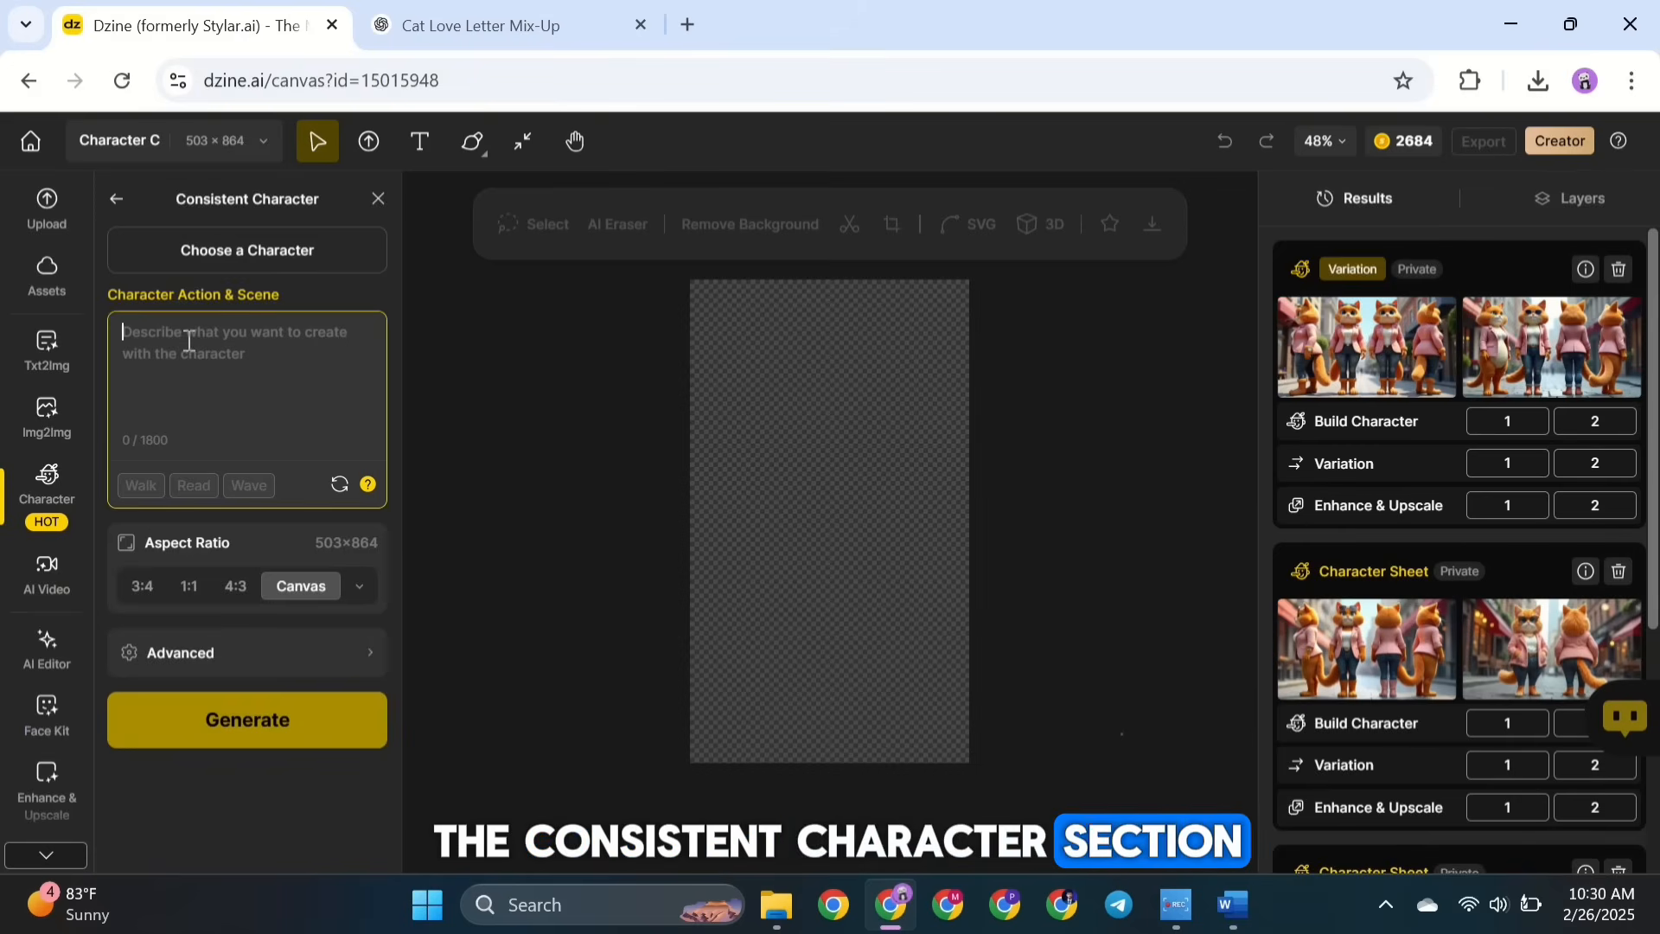
{"action": "left_click", "coordinate": [222, 256]}
{"action": "scroll", "coordinate": [474, 382], "scroll_direction": "down", "scroll_amount": 2}
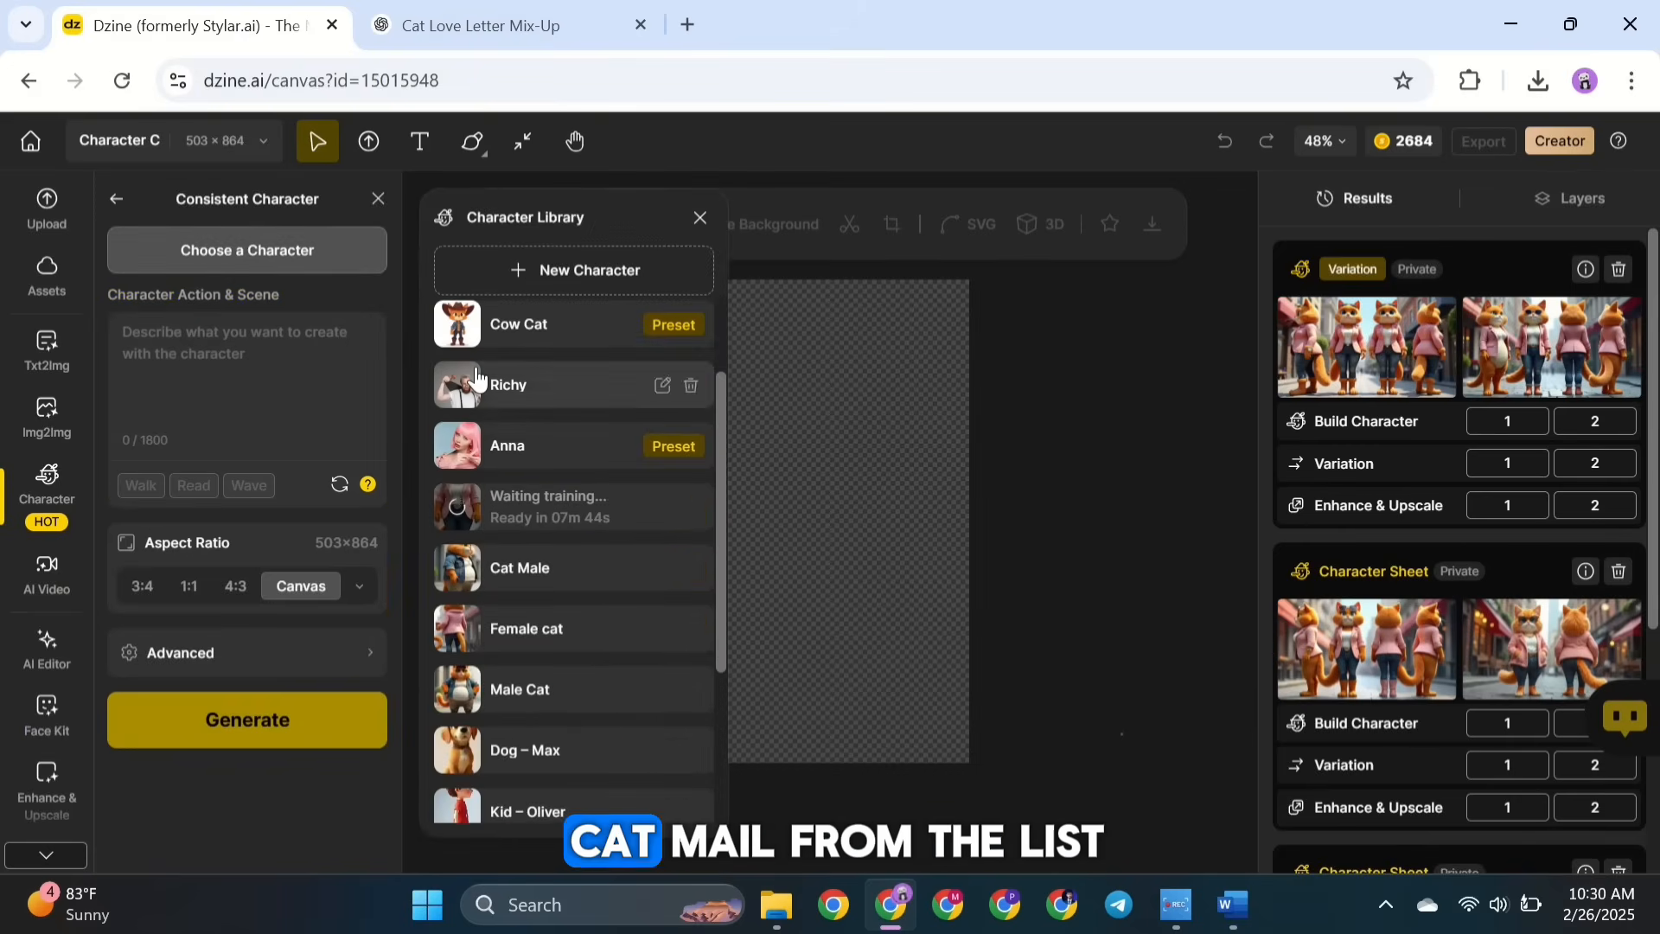
{"action": "left_click", "coordinate": [522, 577]}
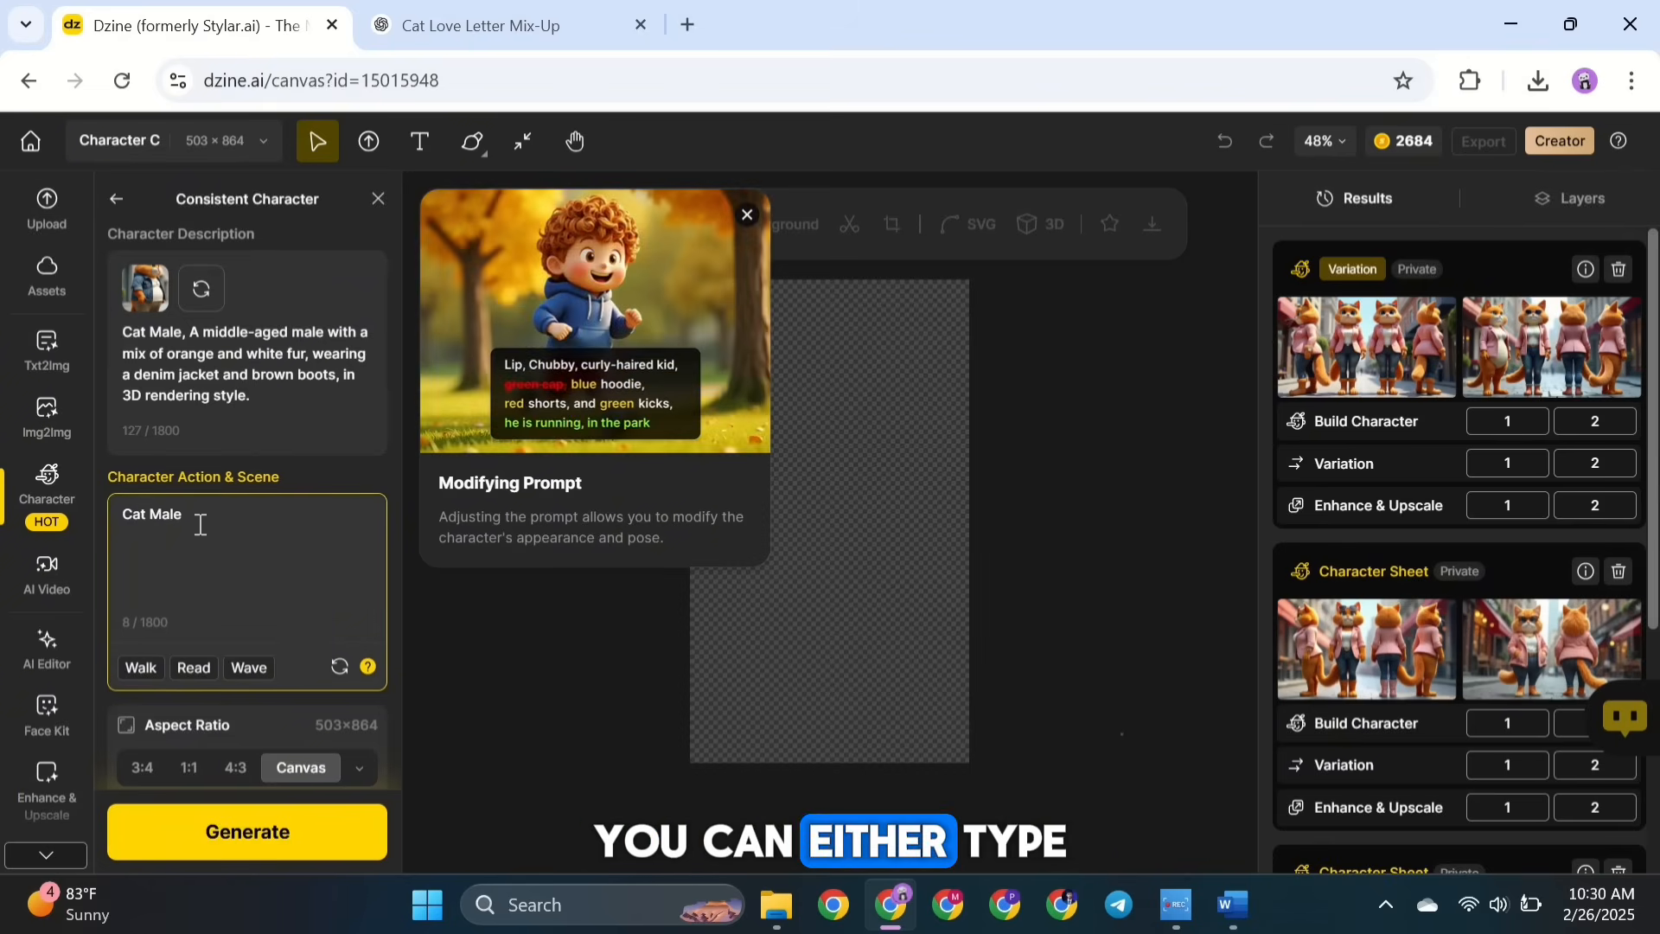
Insert the Shot 1 text after "Cat Male" in the action and scene prompt and remove the duplicate "The Male Cat".
{"action": "type", "text": "The Male Cat sits at an outdoor cafe table, nervously holding a small envelope. His tail flicks anxiously as he glances around."}
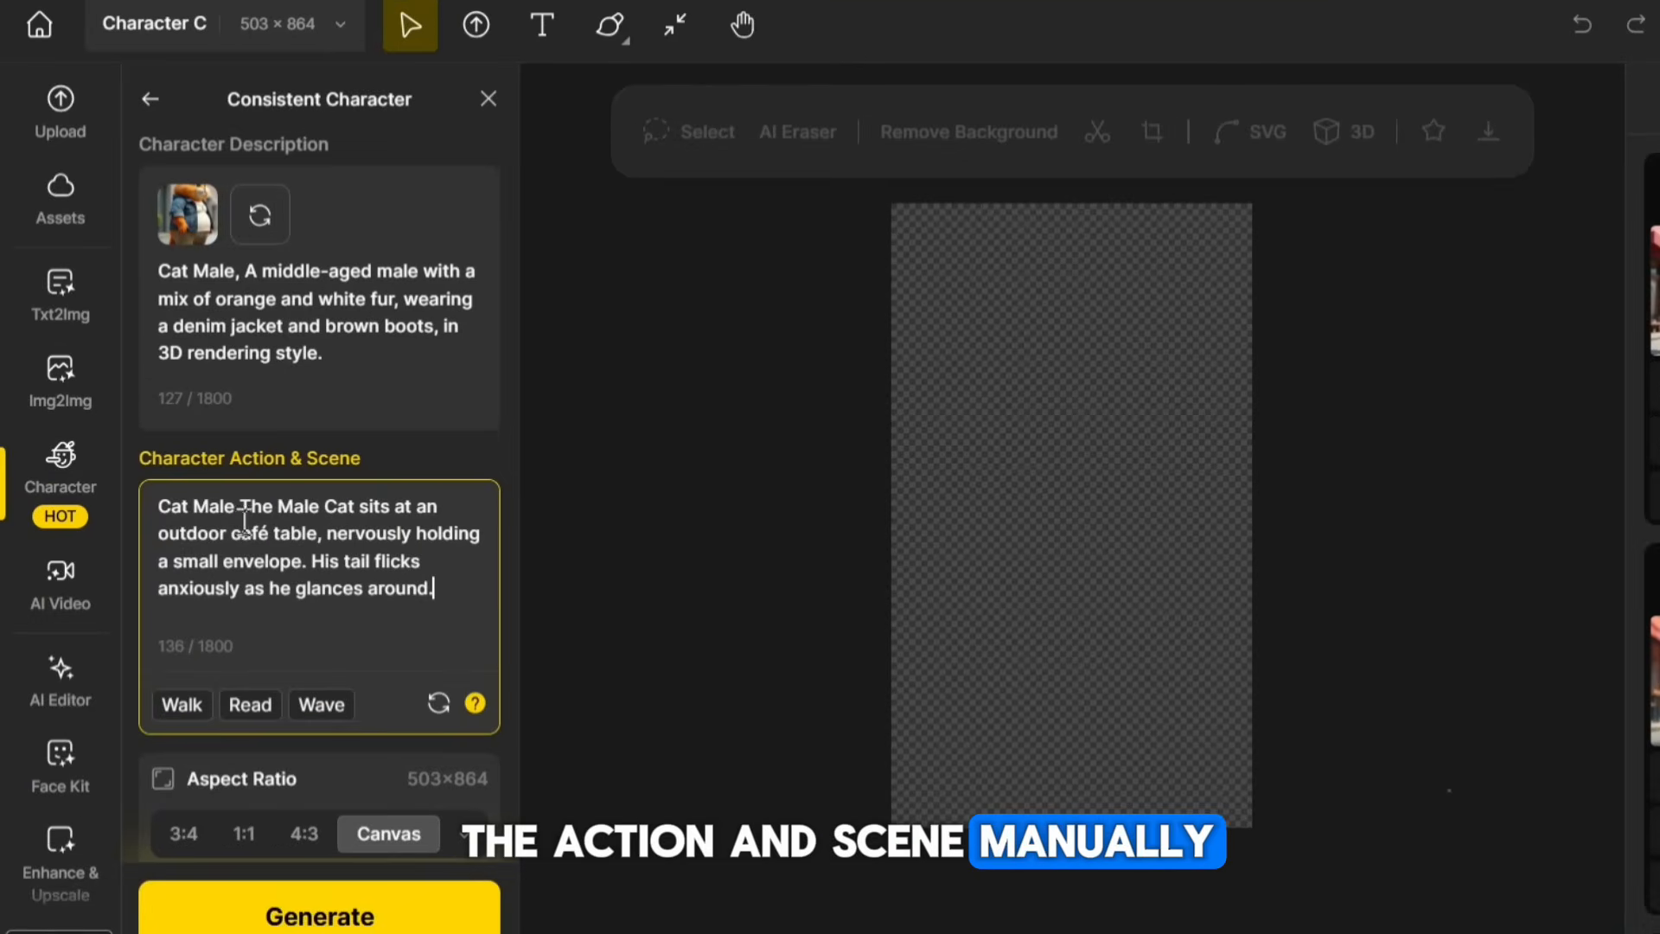
{"action": "left_click_drag", "start_coordinate": [361, 510], "coordinate": [288, 511]}
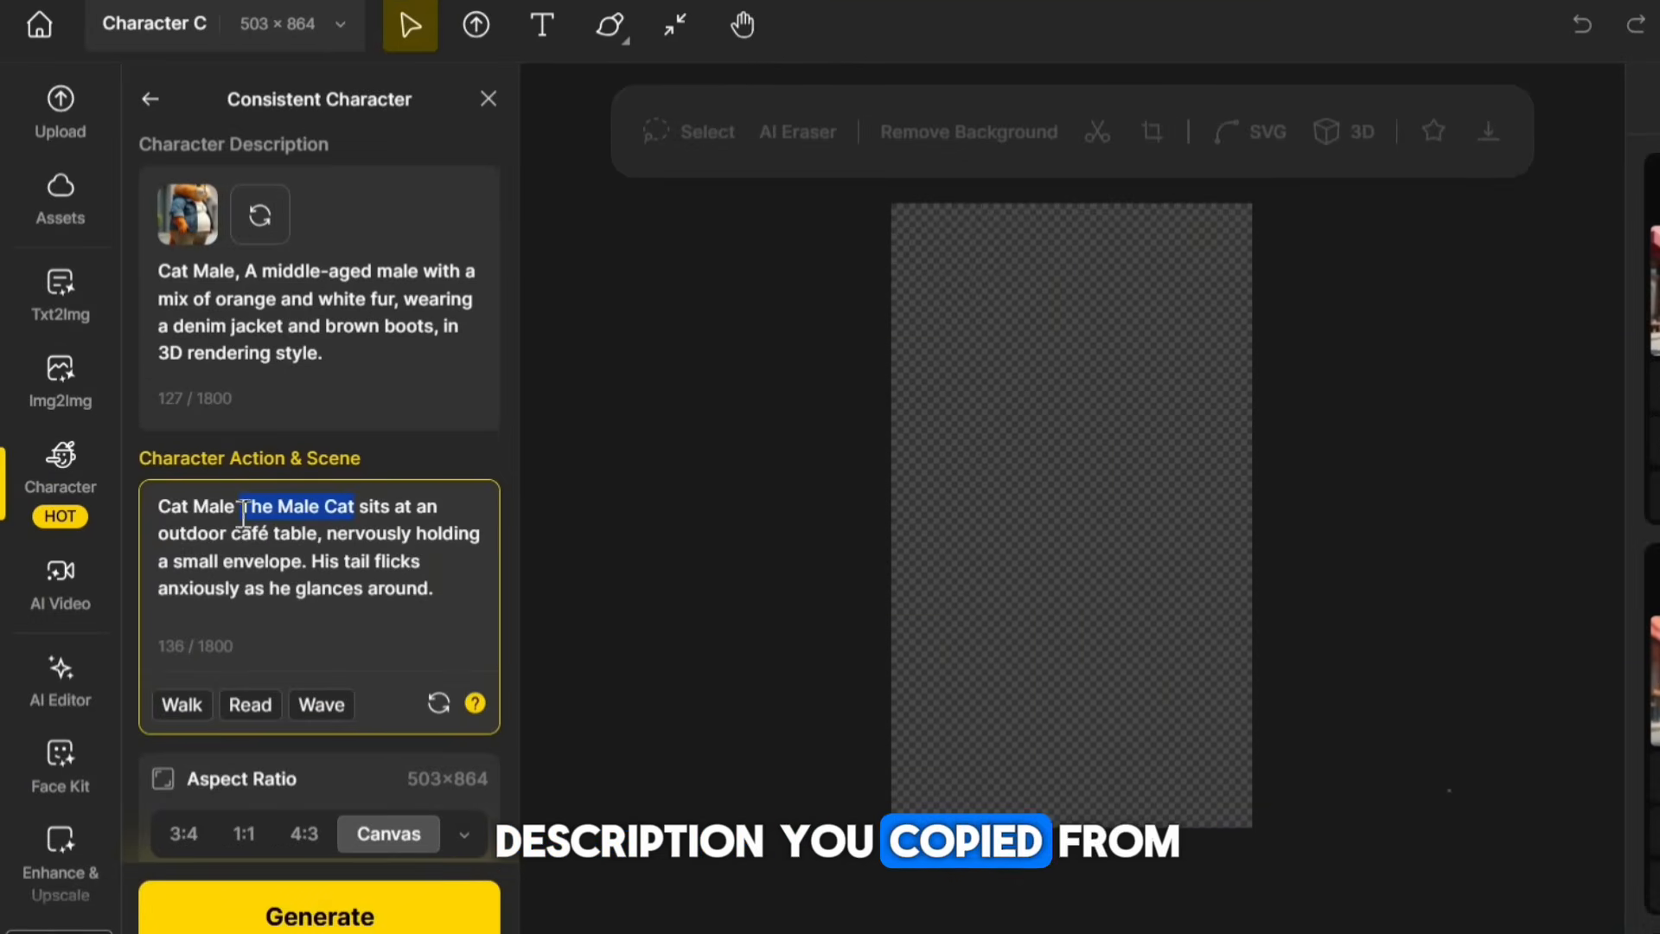
{"action": "key", "text": "BackSpace"}
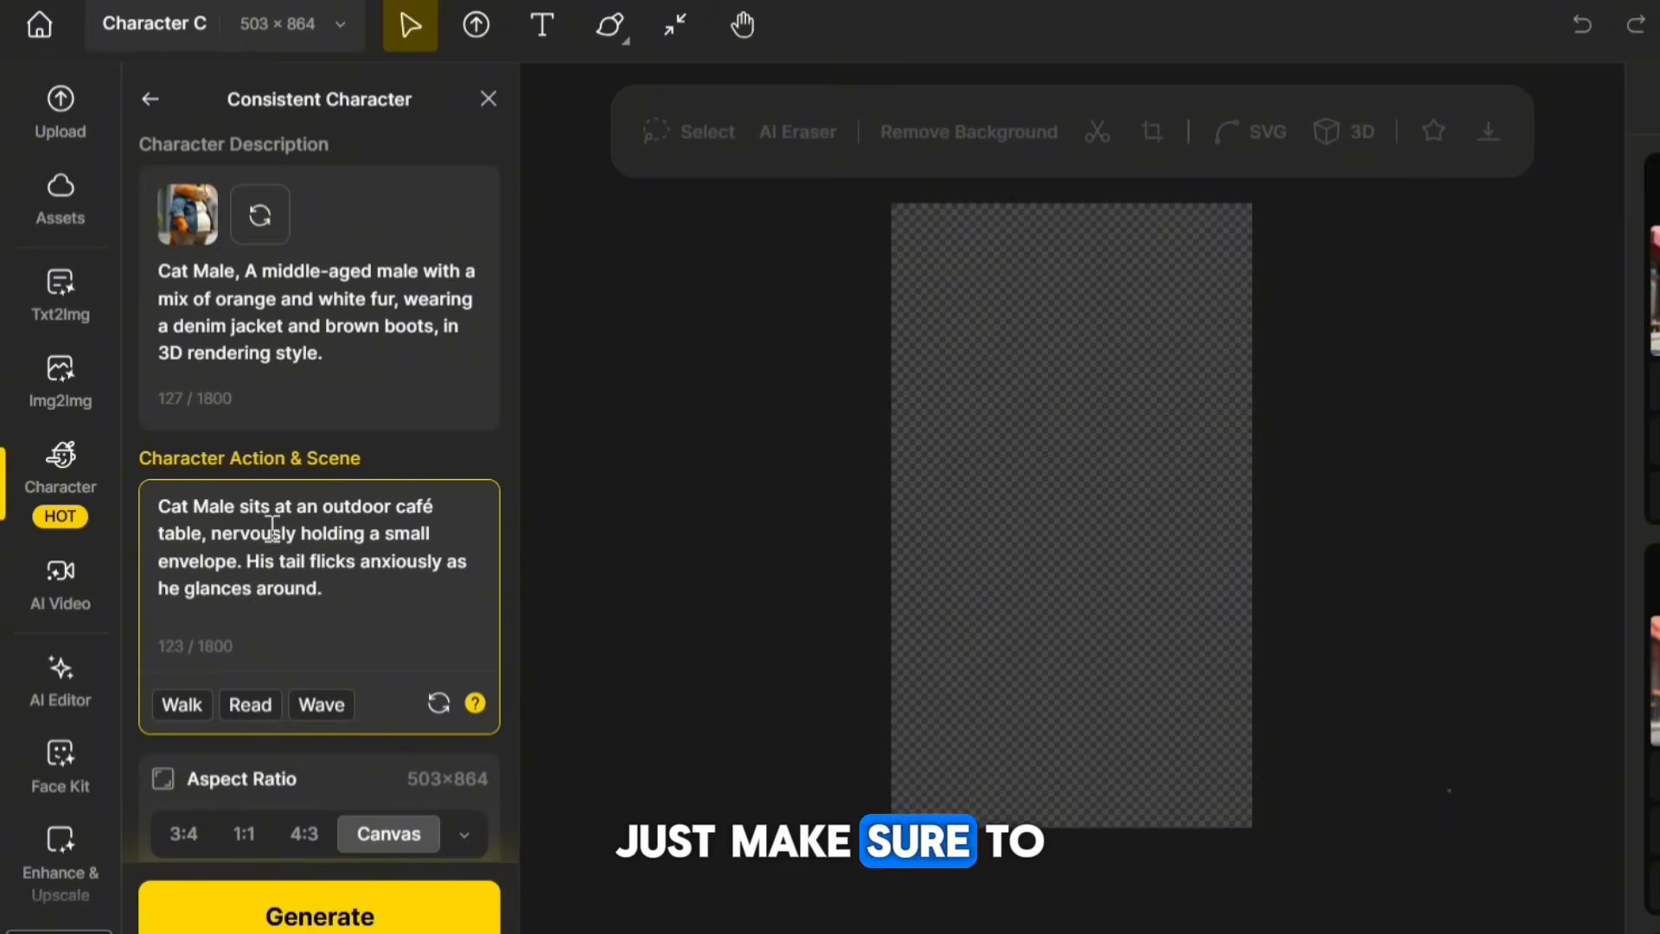
Set the aspect ratio to Facebook 16:9, generate the Shot 1 scene and preview both result images.
{"action": "scroll", "coordinate": [309, 580], "scroll_direction": "down", "scroll_amount": 1}
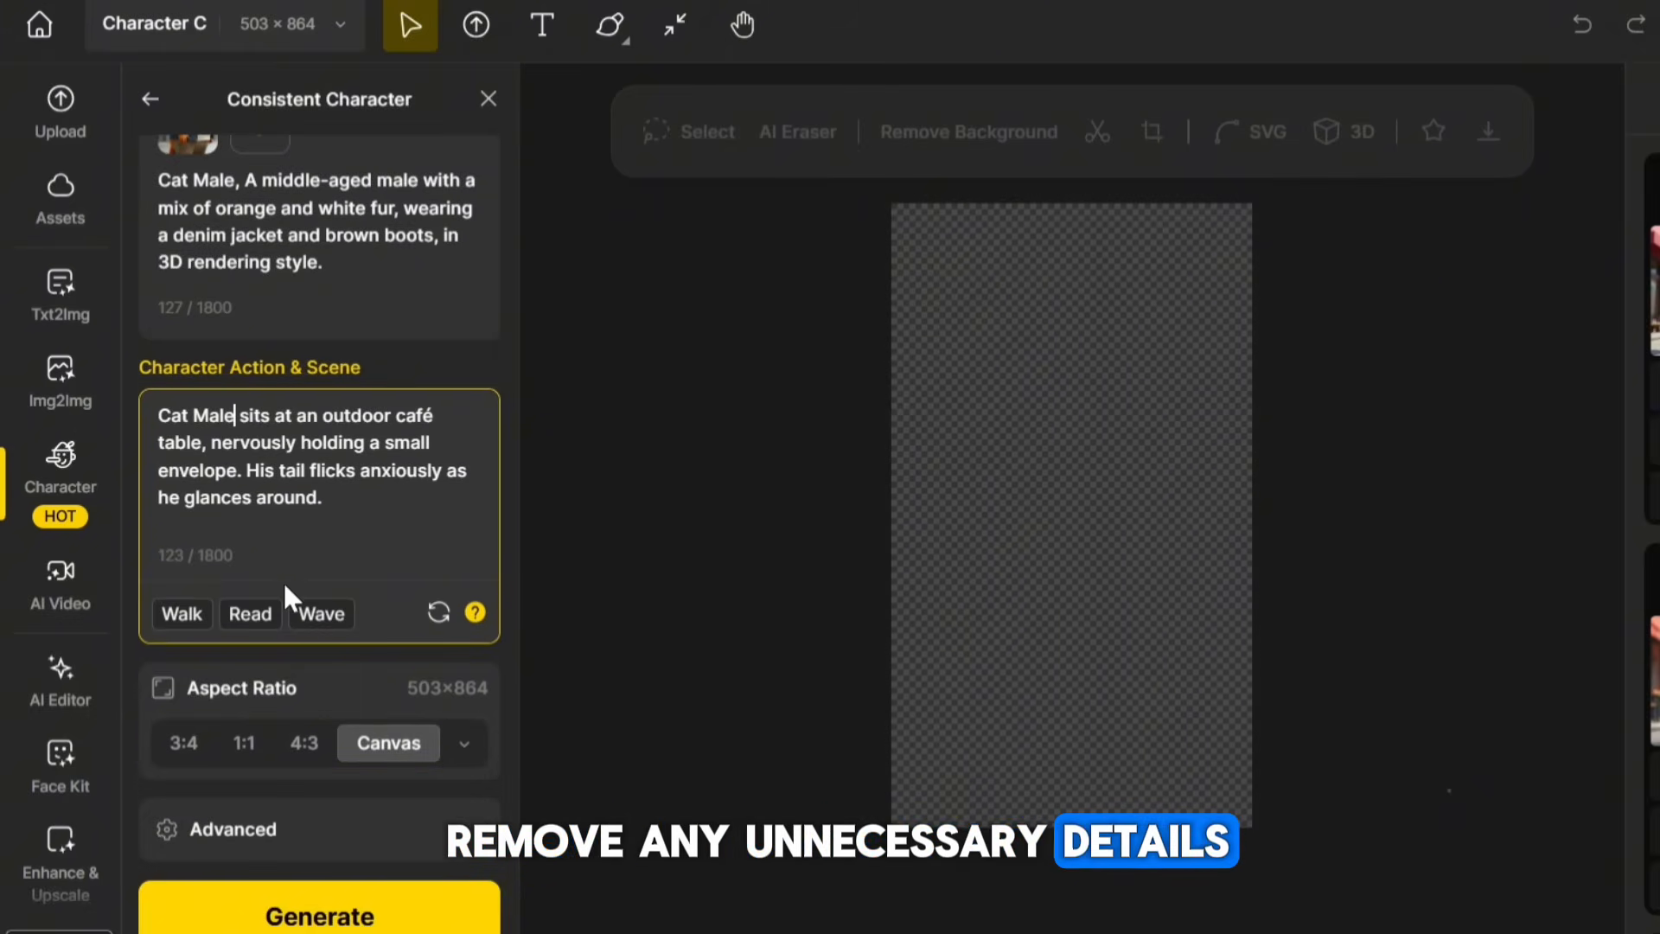
{"action": "left_click", "coordinate": [464, 743]}
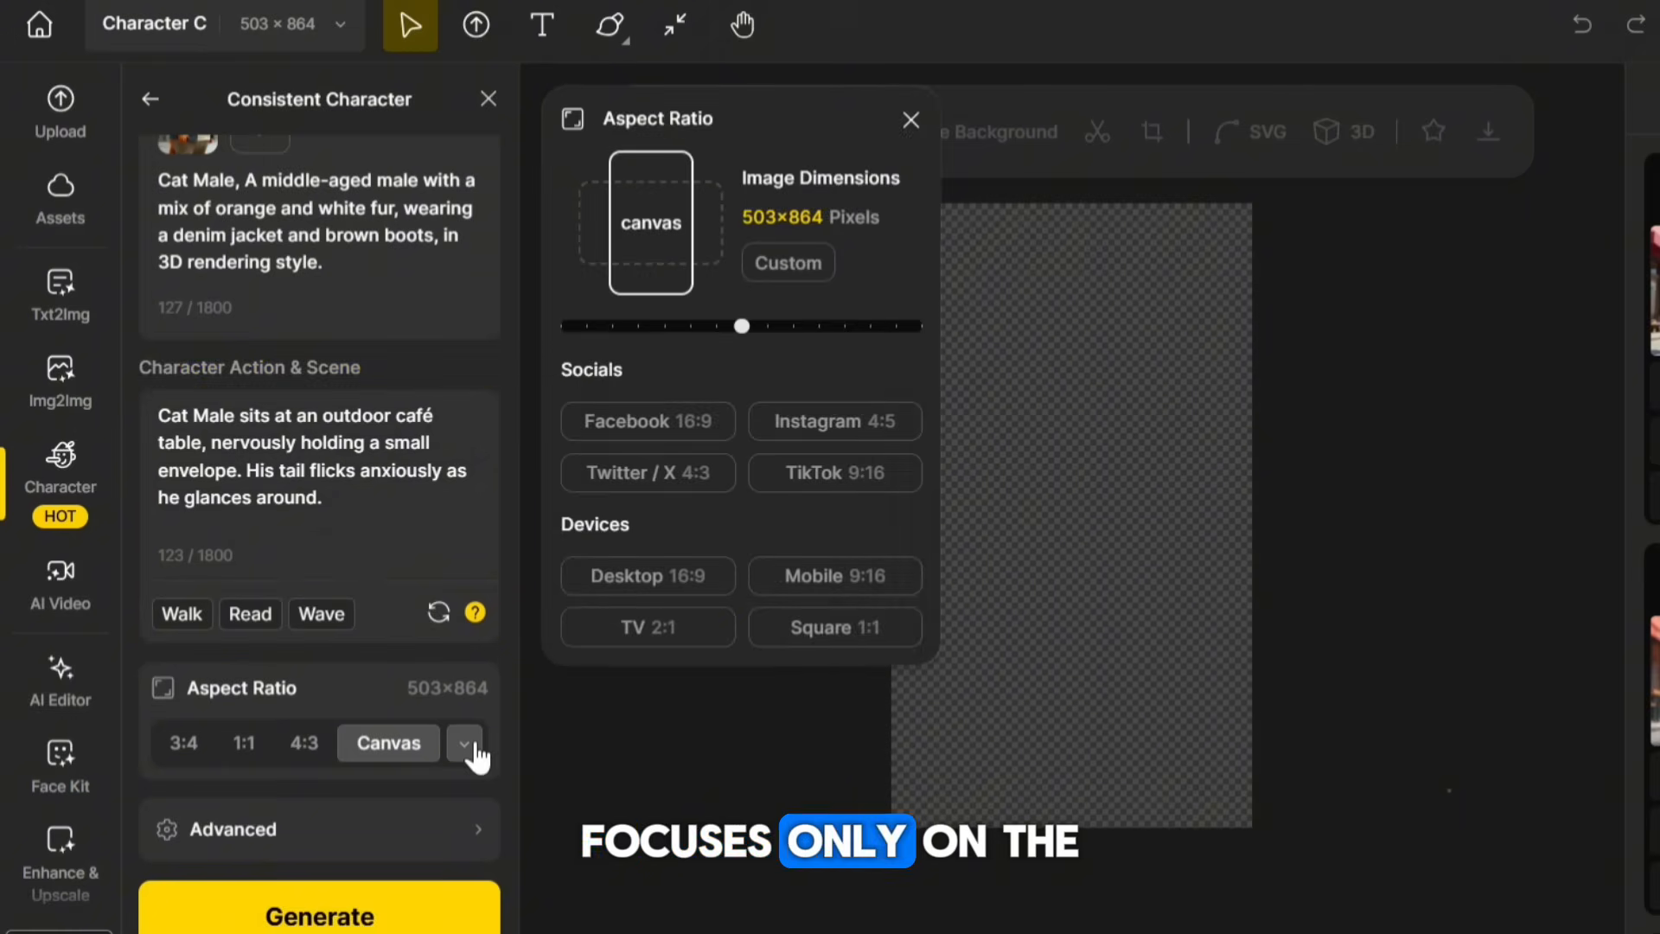
{"action": "left_click", "coordinate": [644, 433]}
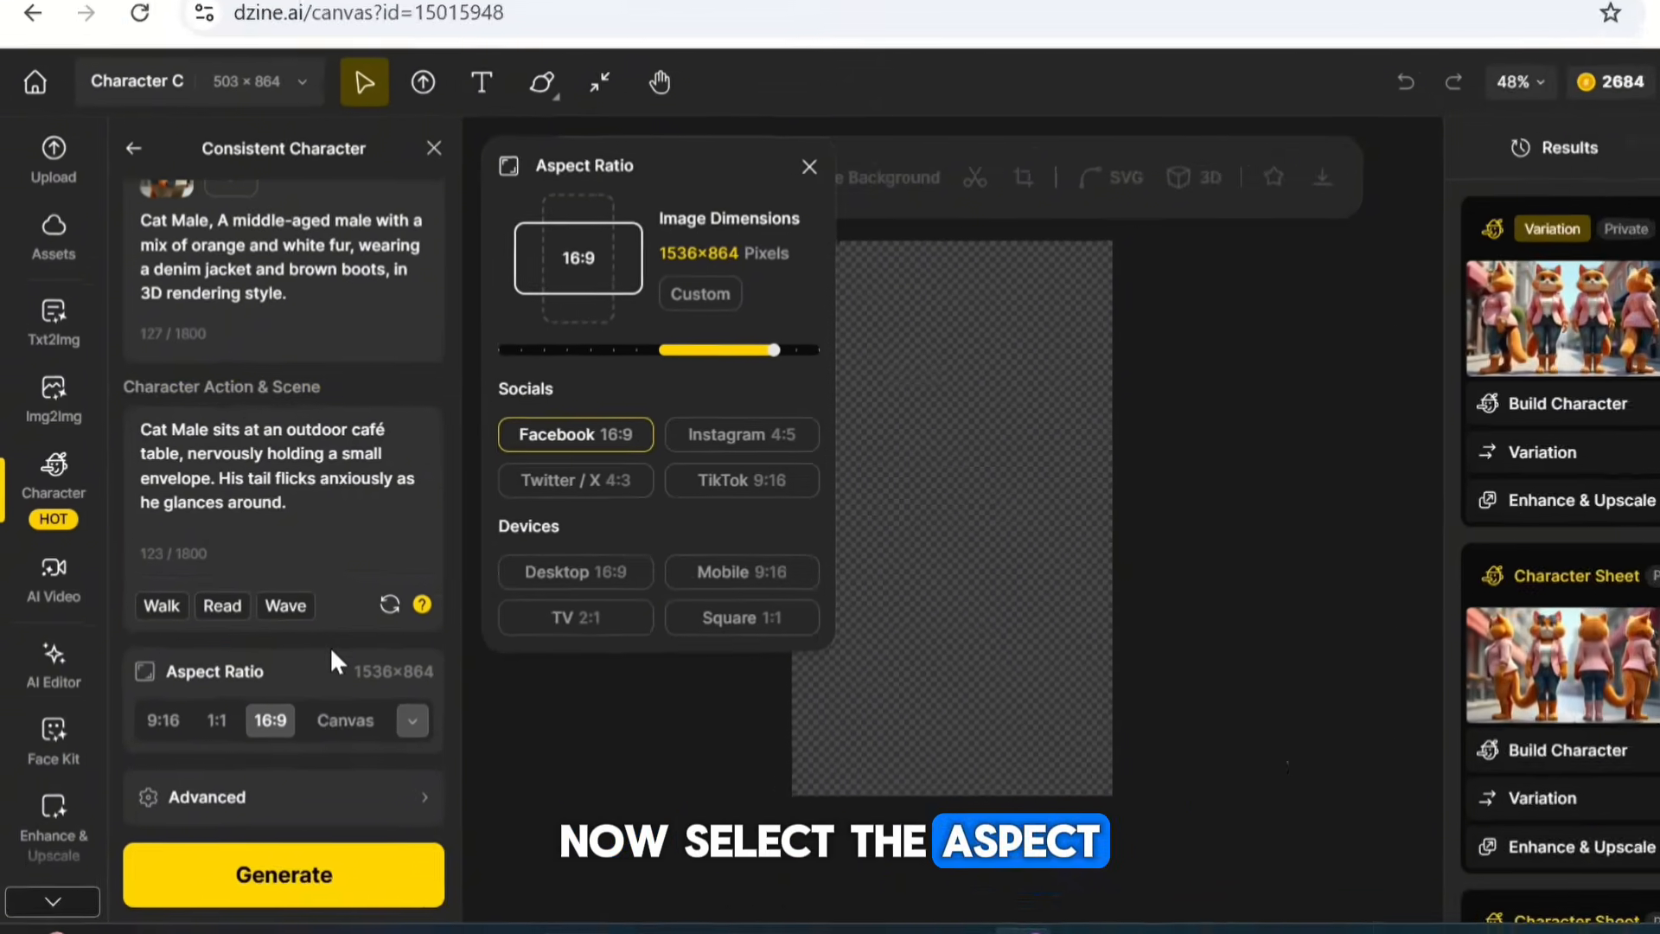
{"action": "left_click", "coordinate": [278, 915]}
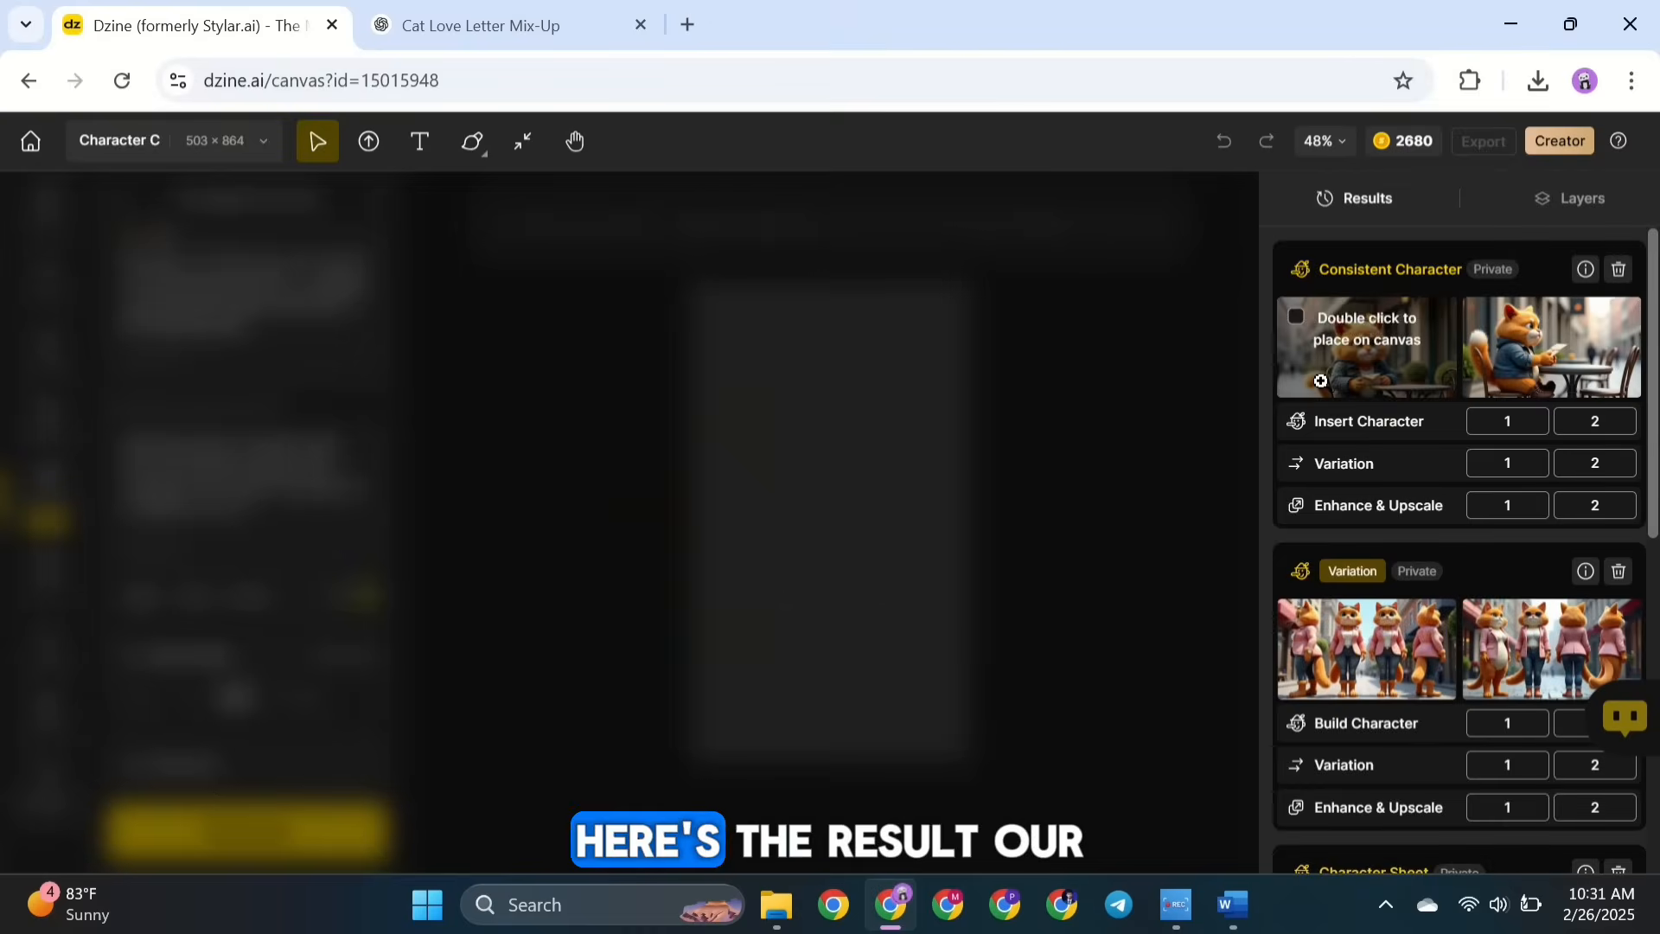
{"action": "mouse_move", "coordinate": [1342, 356]}
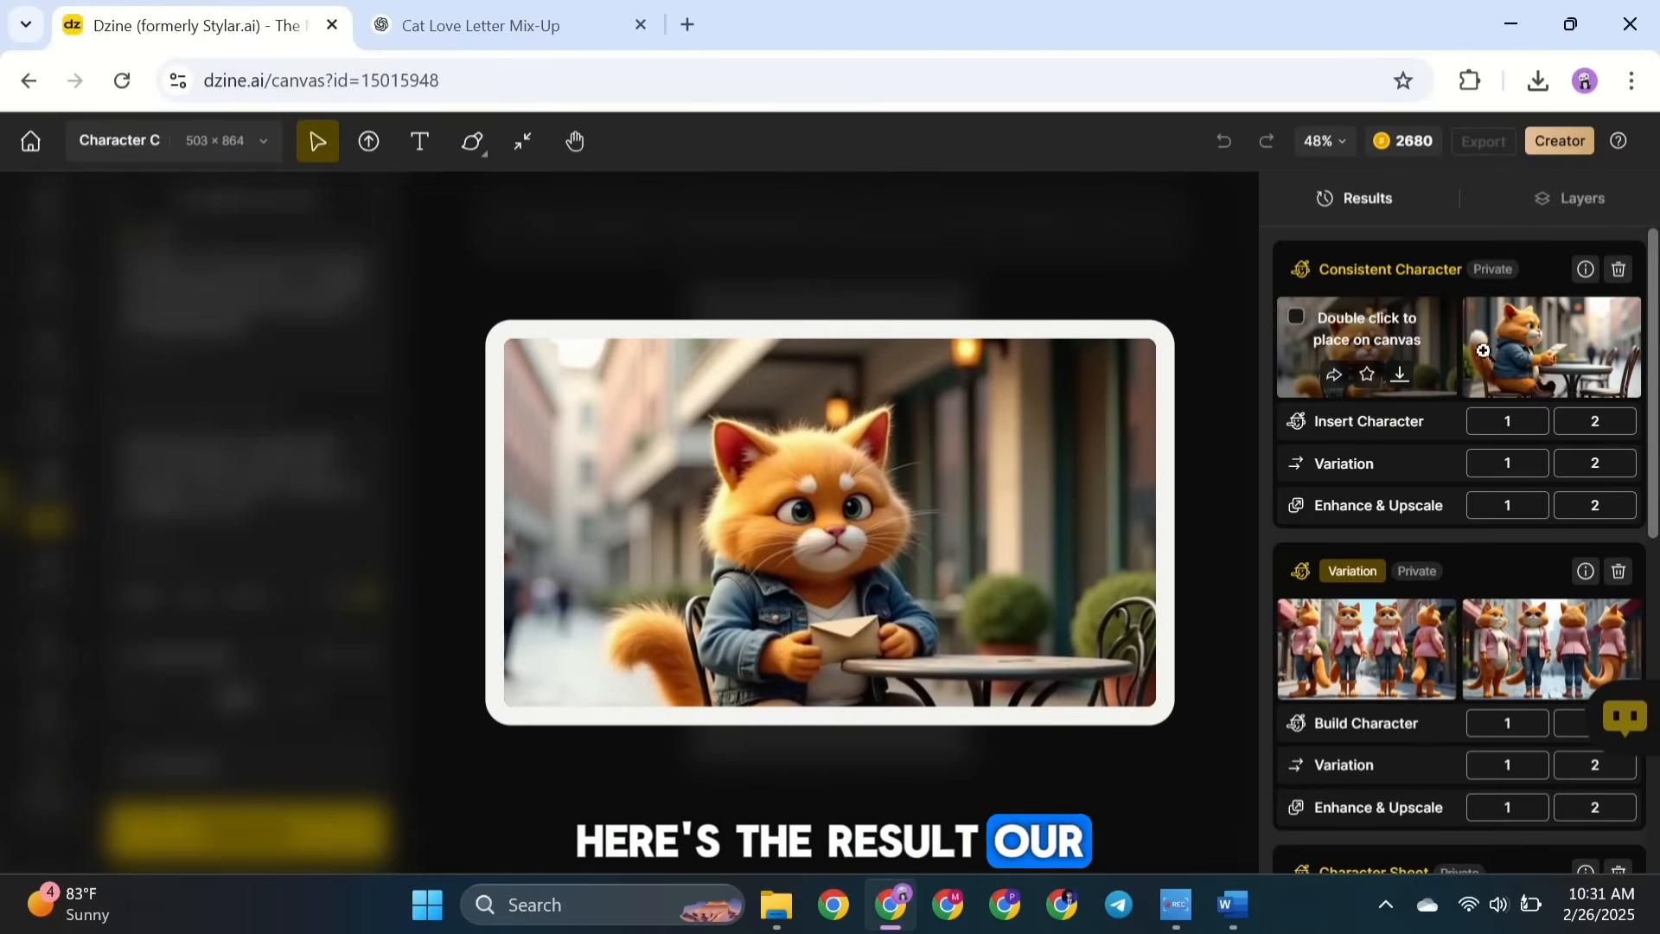
{"action": "mouse_move", "coordinate": [1513, 346]}
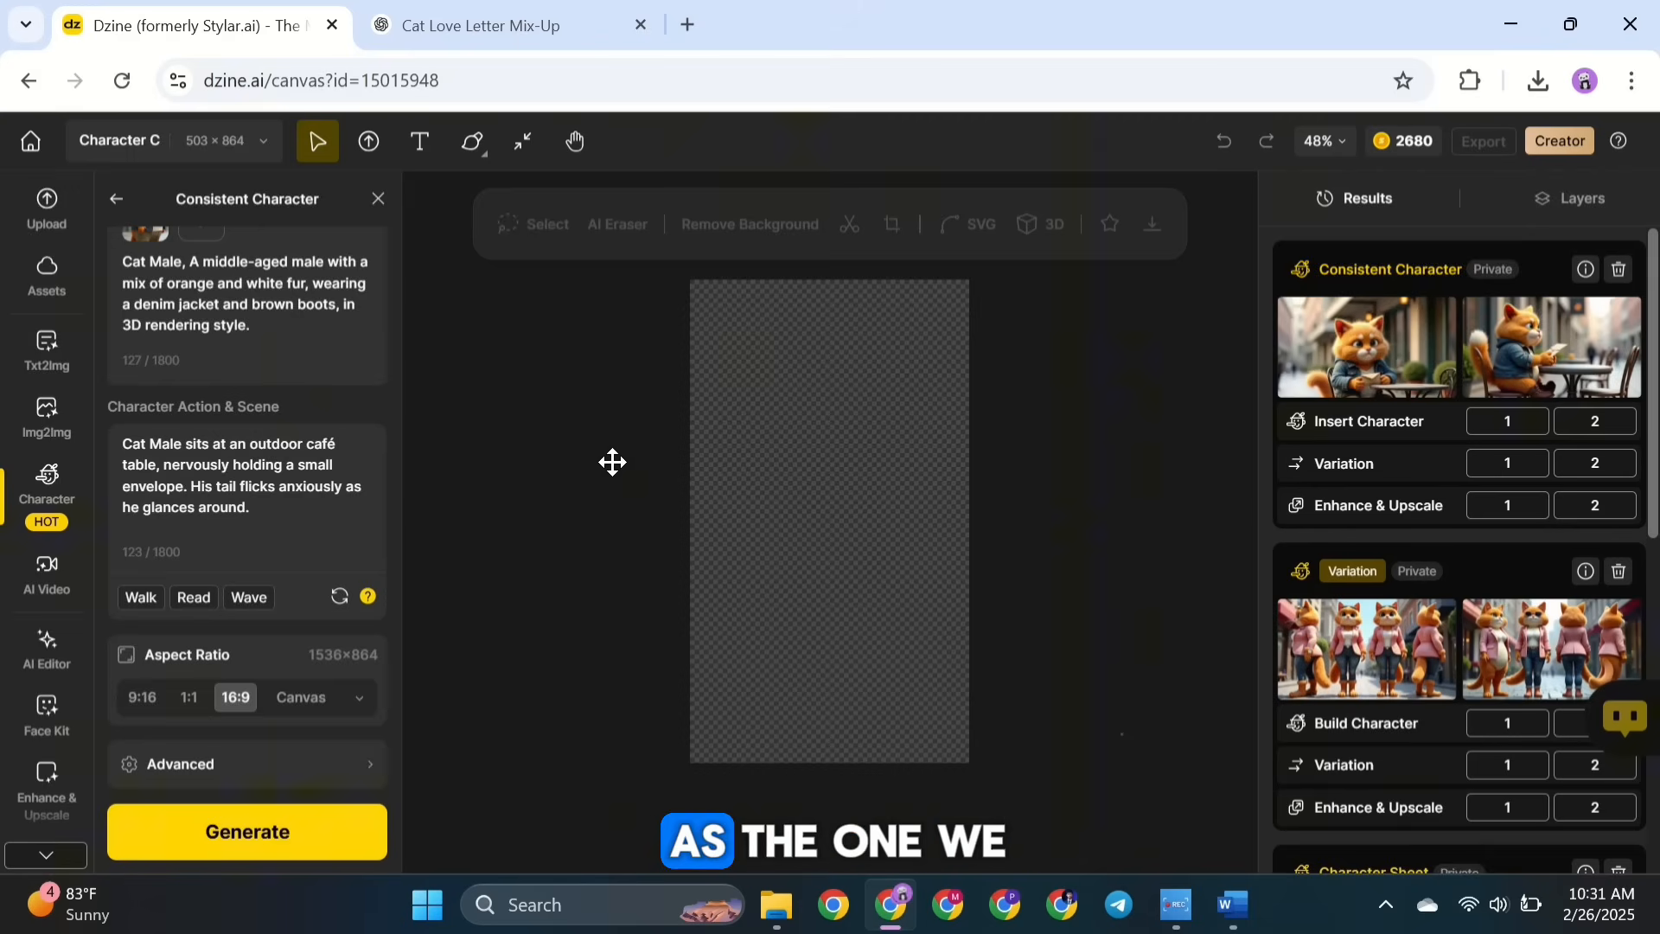
Copy the Shot 2 description from ChatGPT and replace the selected Dzine character with Female cat.
{"action": "left_click", "coordinate": [474, 31]}
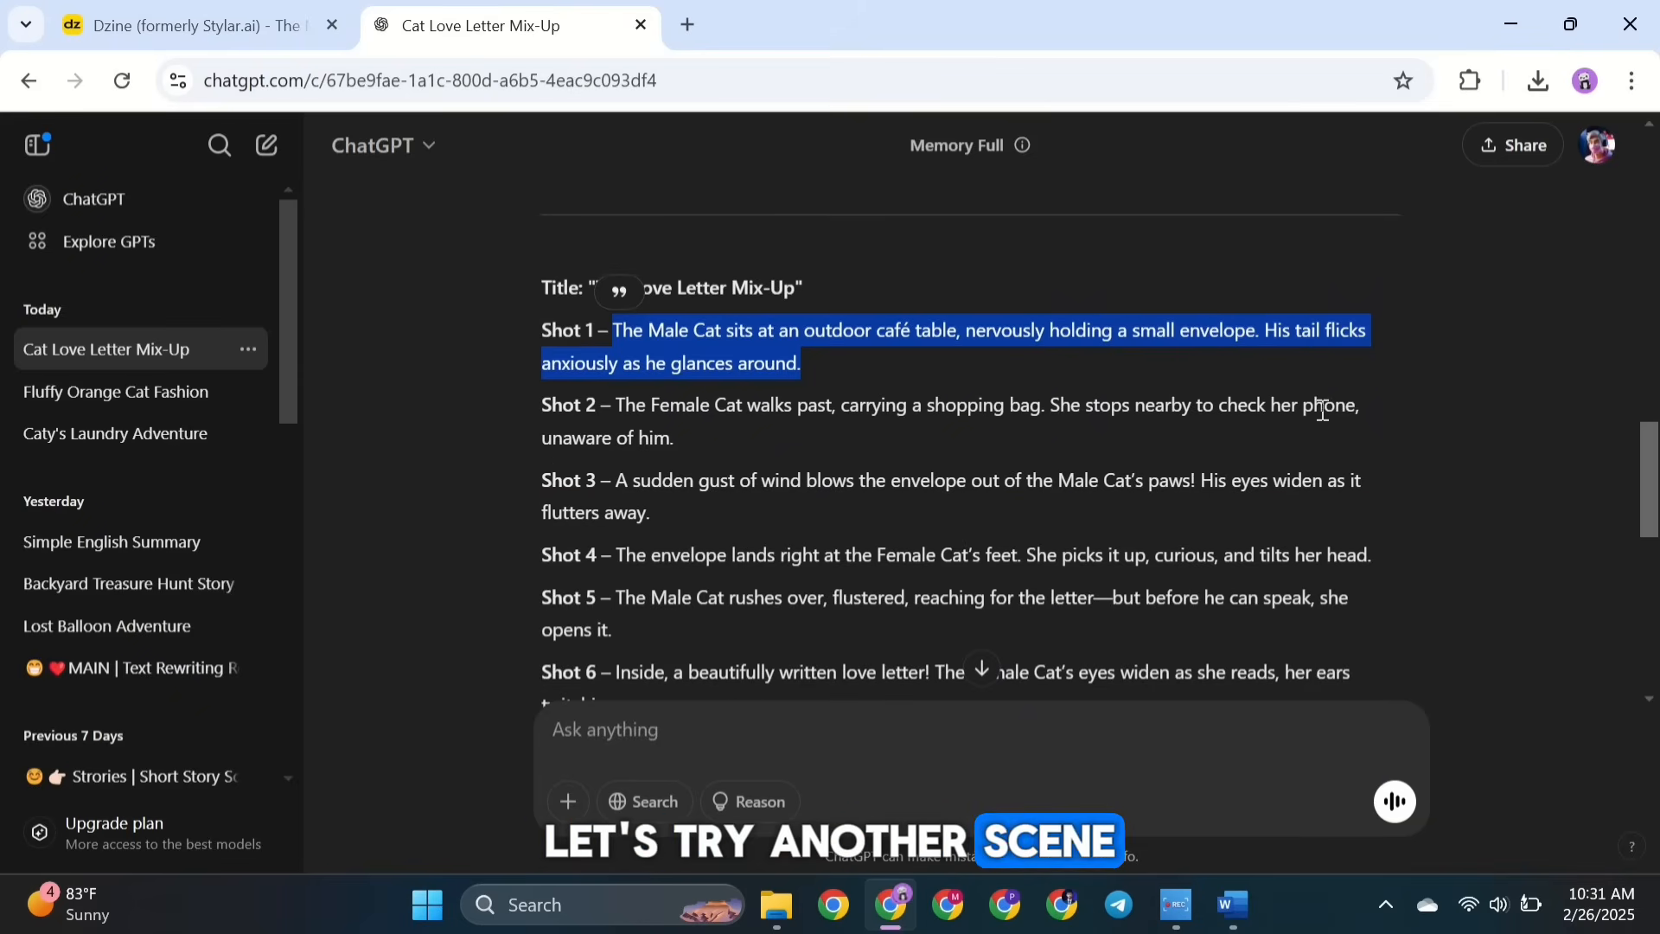
{"action": "left_click_drag", "start_coordinate": [619, 410], "coordinate": [682, 443]}
{"action": "key", "text": "ctrl+c"}
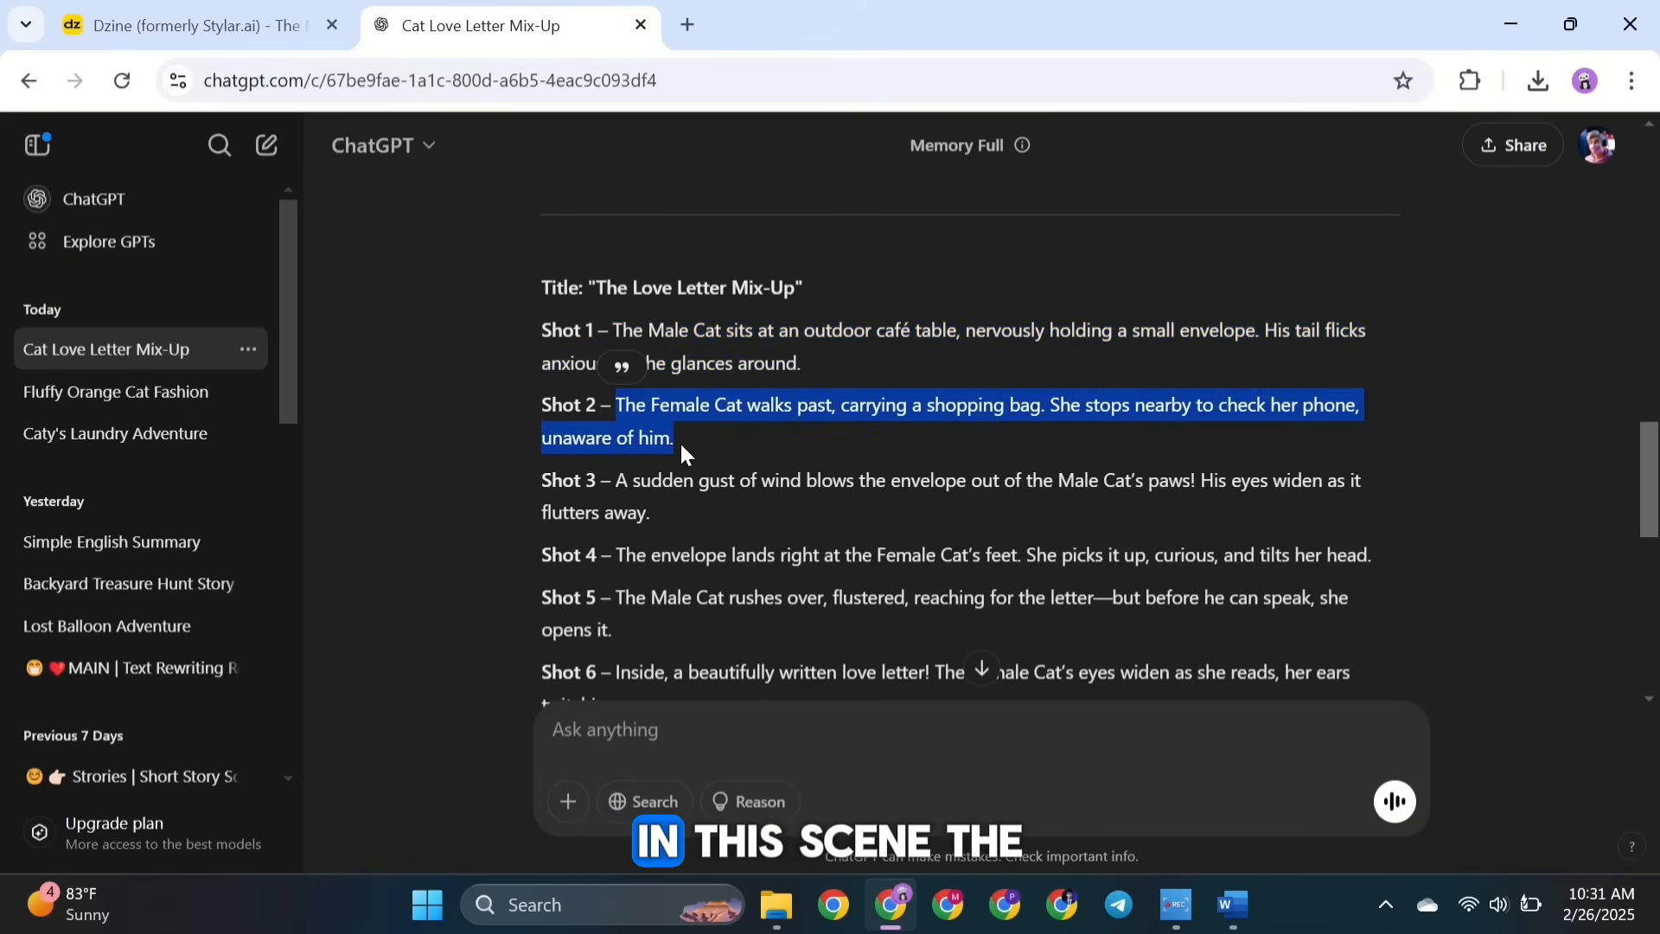
{"action": "left_click", "coordinate": [190, 26]}
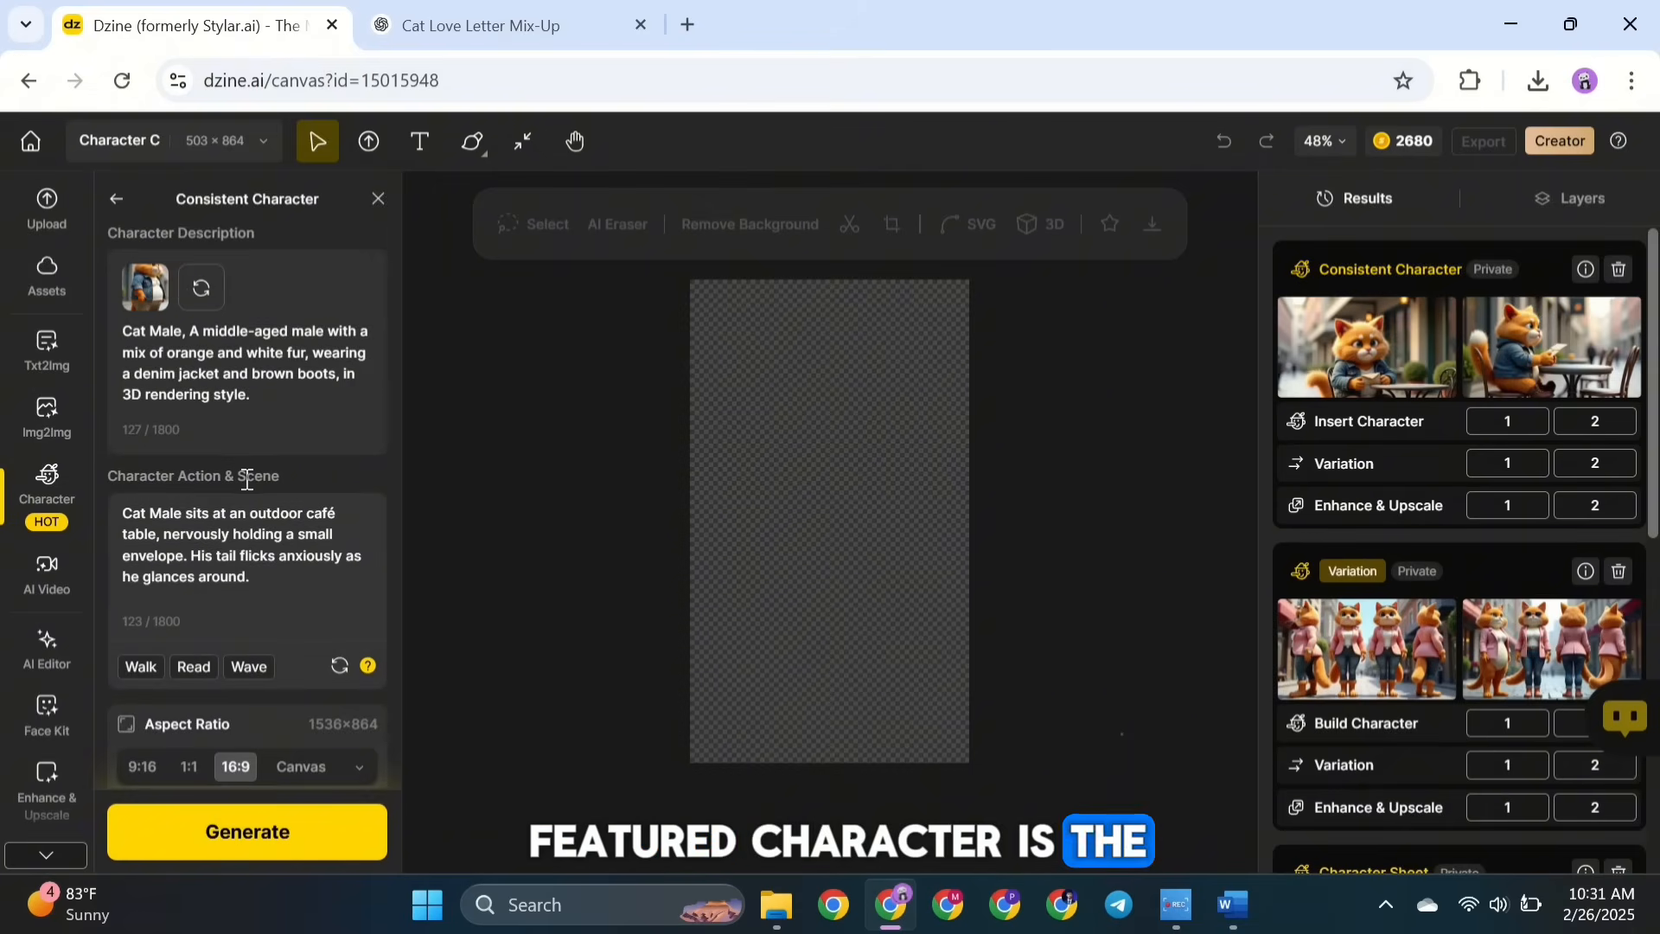
{"action": "left_click", "coordinate": [201, 273]}
{"action": "scroll", "coordinate": [527, 605], "scroll_direction": "down", "scroll_amount": 2}
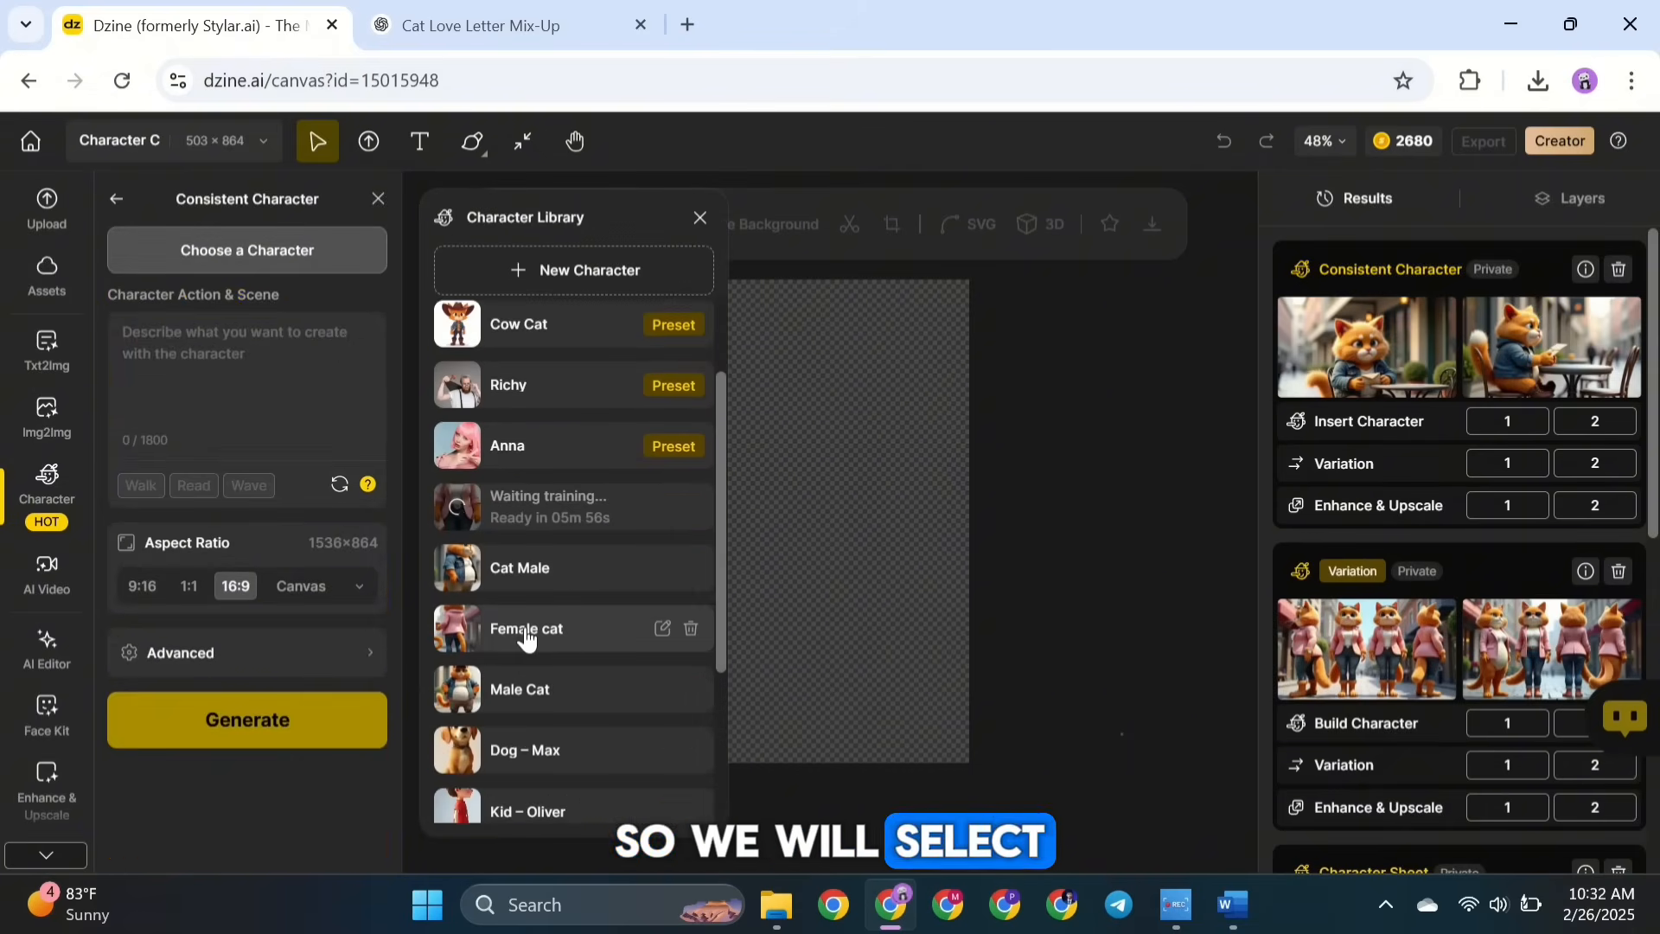
{"action": "left_click", "coordinate": [526, 632]}
Generate the Shot 2 scene from the pasted description, with the duplicate "The Female Cat" removed after "Female cat".
{"action": "left_click", "coordinate": [285, 582]}
{"action": "key", "text": "ctrl+v"}
{"action": "left_click_drag", "start_coordinate": [303, 577], "coordinate": [201, 587]}
{"action": "key", "text": "BackSpace"}
{"action": "key", "text": "BackSpace"}
{"action": "scroll", "coordinate": [246, 622], "scroll_direction": "down", "scroll_amount": 2}
{"action": "scroll", "coordinate": [246, 623], "scroll_direction": "up", "scroll_amount": 2}
{"action": "left_click", "coordinate": [247, 831]}
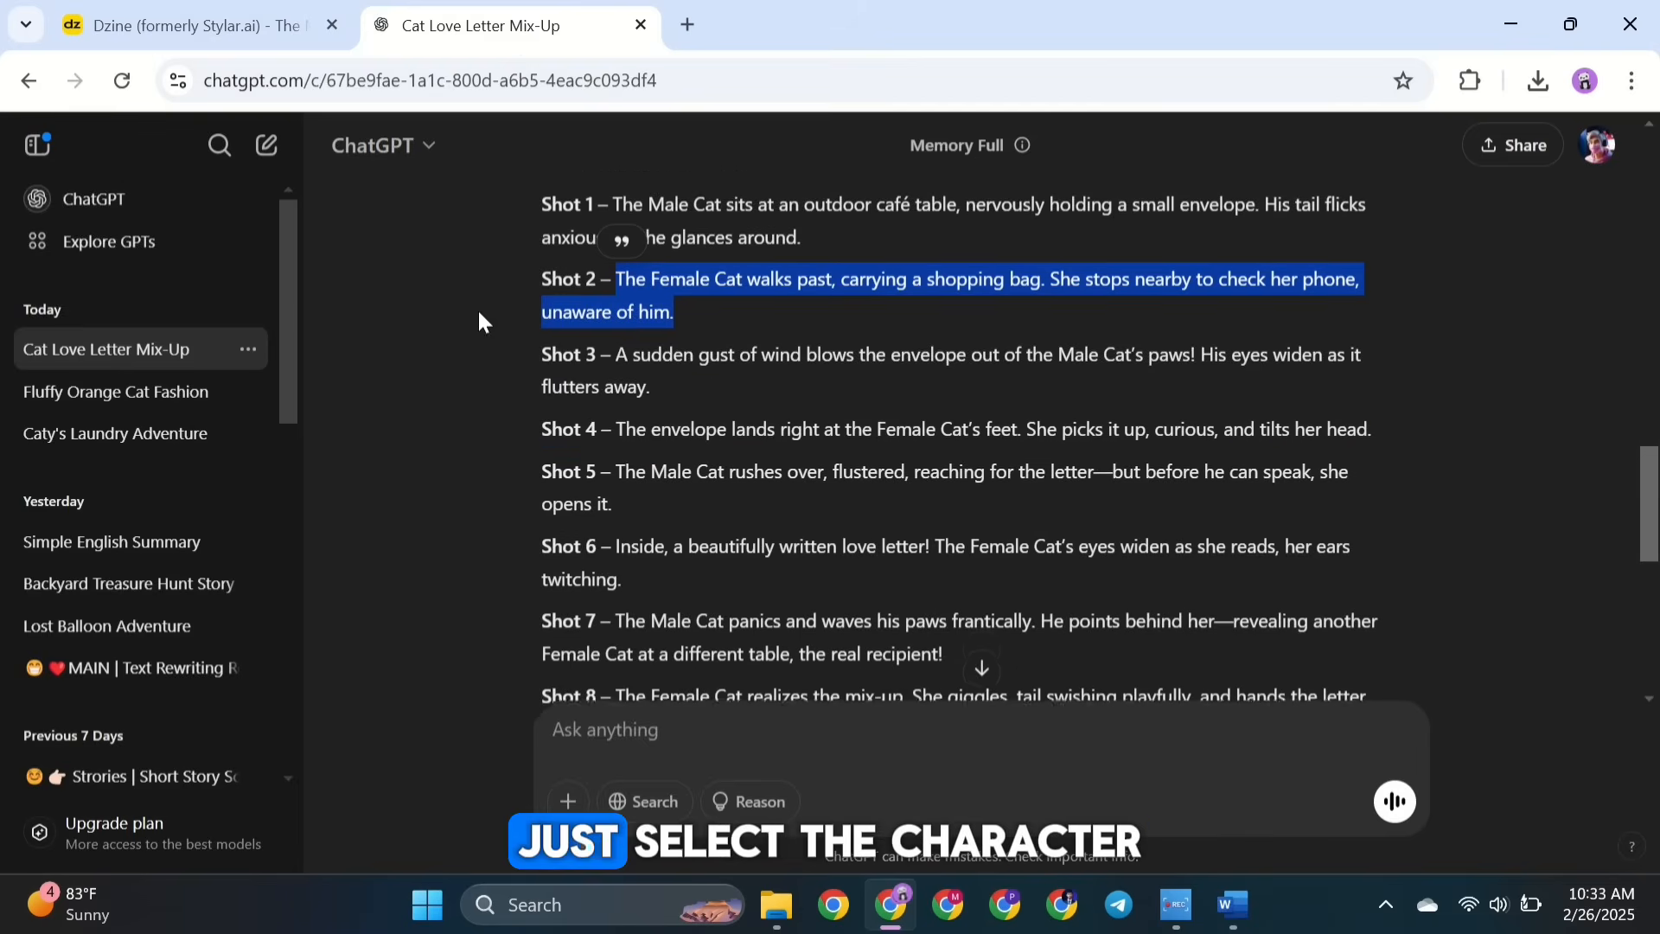
Copy the Shot 3 description from ChatGPT and switch the Dzine character back to Cat Male.
{"action": "left_click_drag", "start_coordinate": [673, 308], "coordinate": [615, 275]}
{"action": "left_click_drag", "start_coordinate": [618, 349], "coordinate": [653, 384]}
{"action": "key", "text": "ctrl+c"}
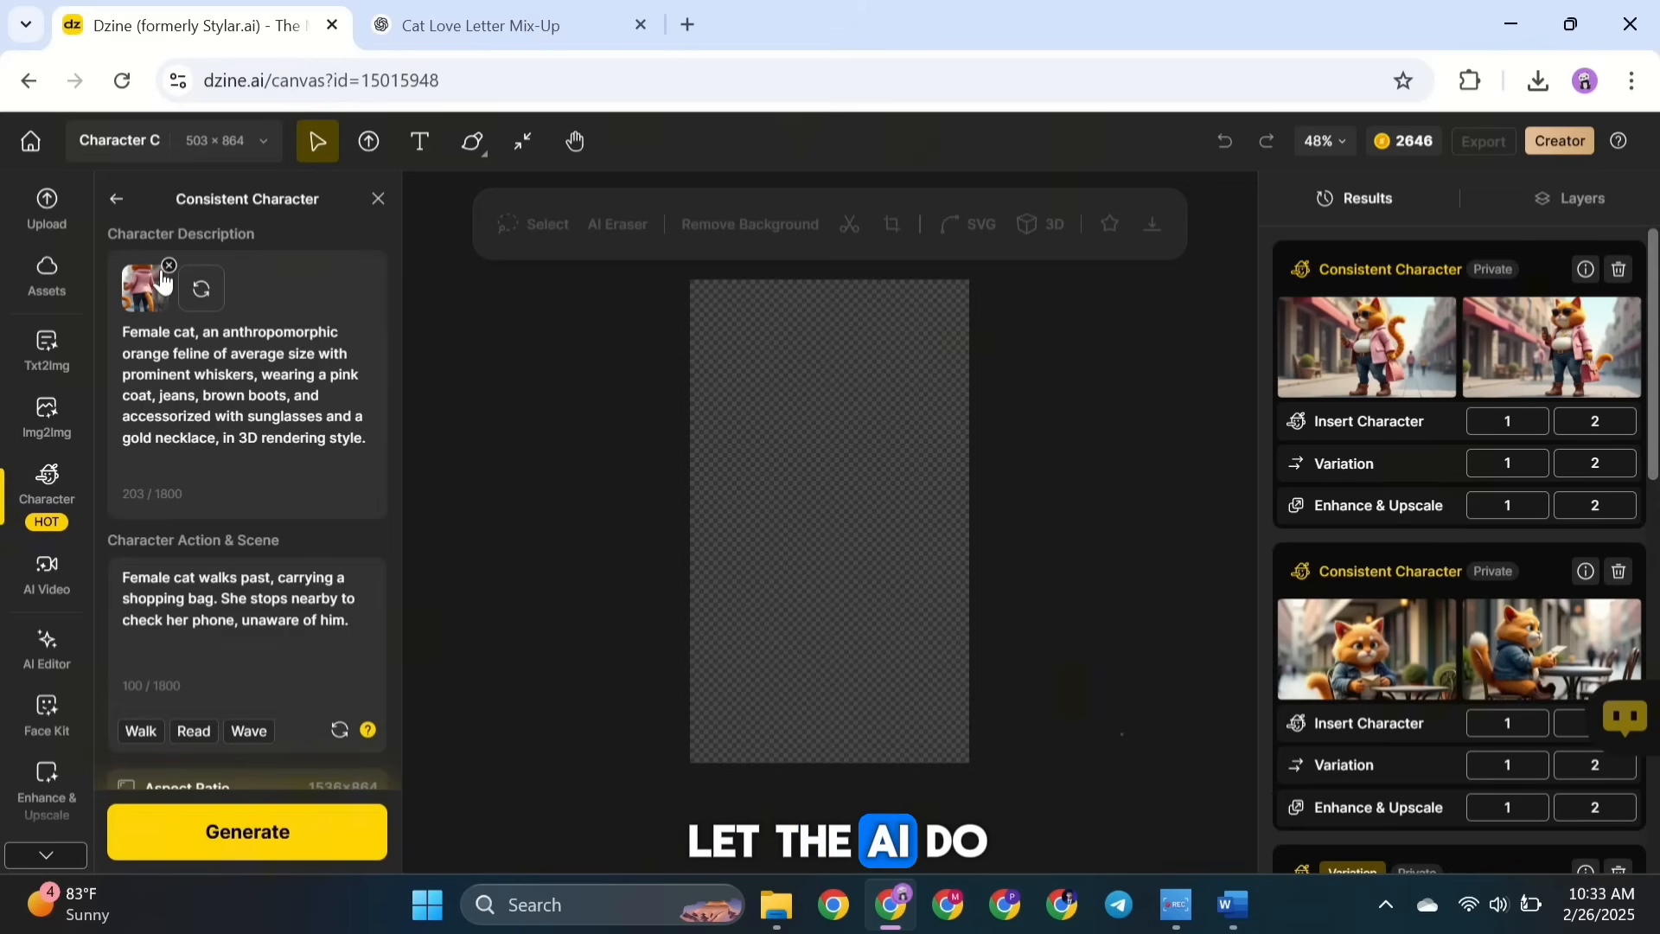
{"action": "left_click", "coordinate": [169, 266]}
{"action": "left_click", "coordinate": [247, 249]}
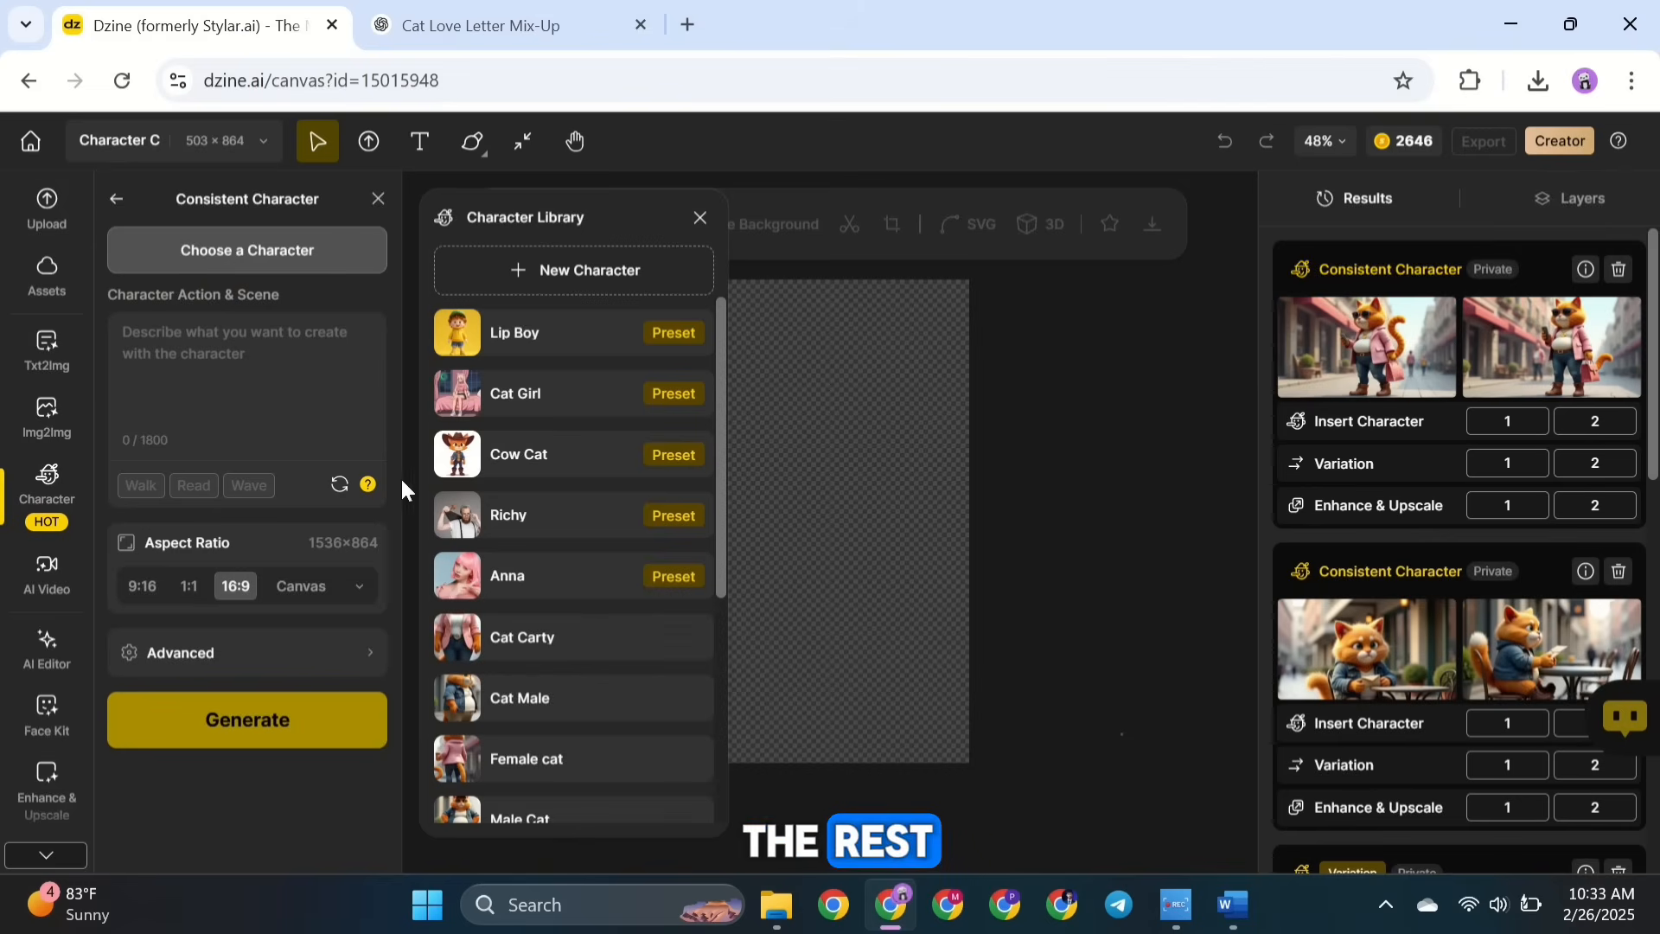
{"action": "scroll", "coordinate": [524, 562], "scroll_direction": "down", "scroll_amount": 1}
{"action": "left_click", "coordinate": [525, 580]}
Generate Shot 3 from its pasted description, adding "sits at an outdoor café table, nervously holding a small envelope." after "Cat Male".
{"action": "left_click", "coordinate": [234, 516]}
{"action": "key", "text": "ctrl+v"}
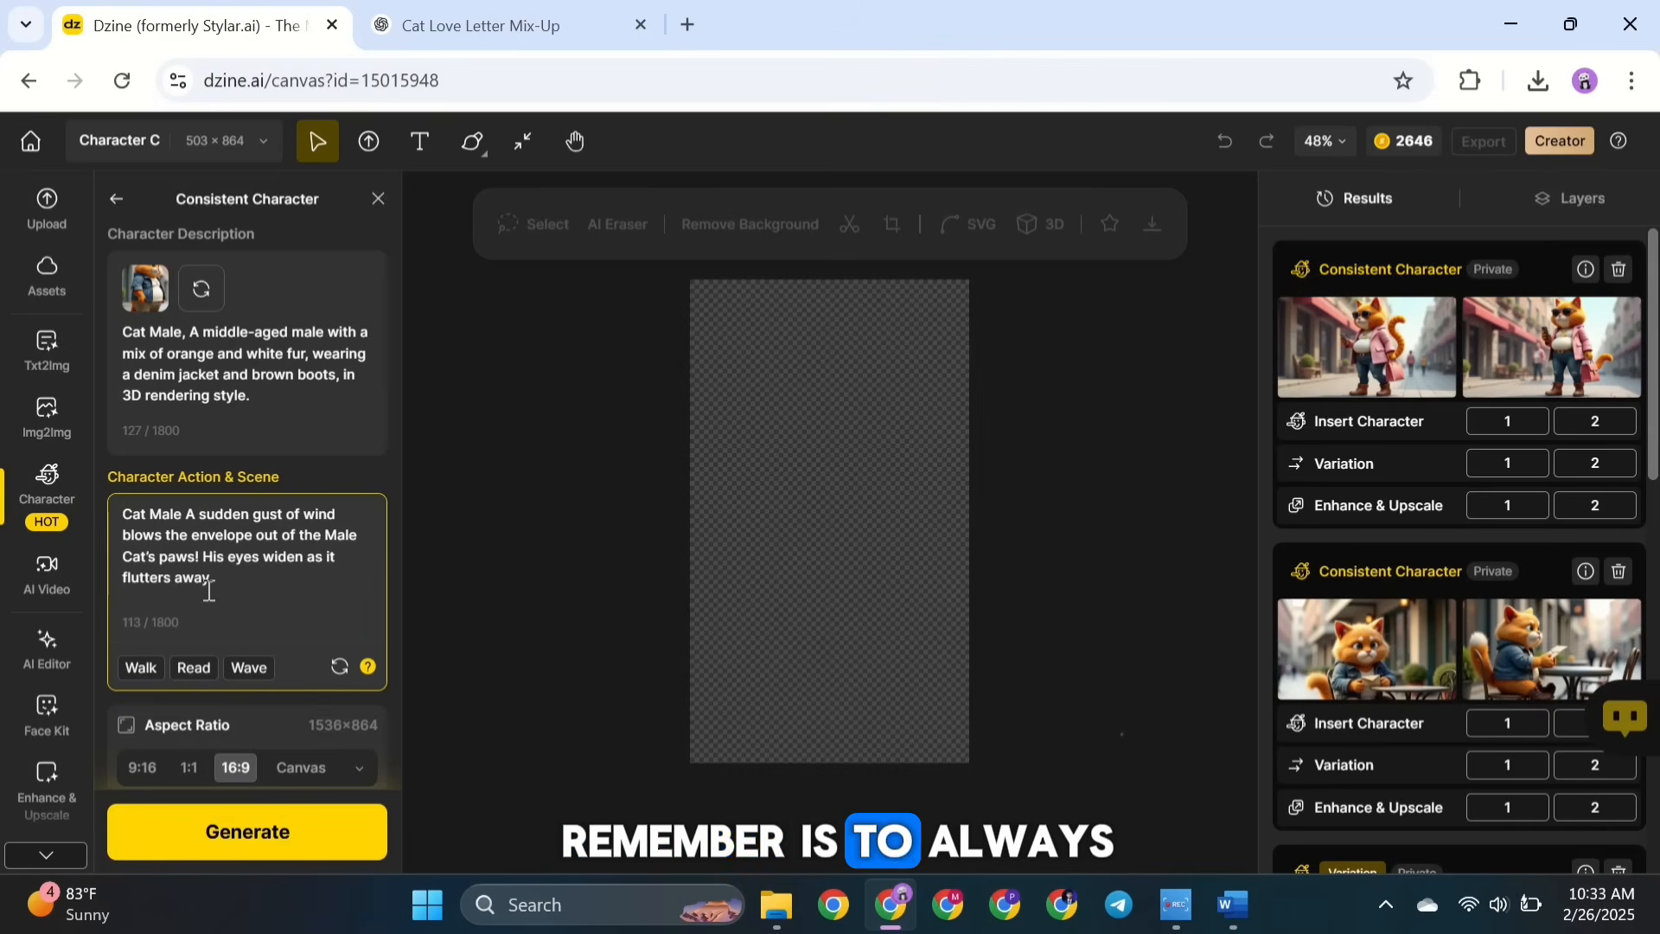
{"action": "type", "text": "sits at an outdoor café table, nervously holding a small envelope."}
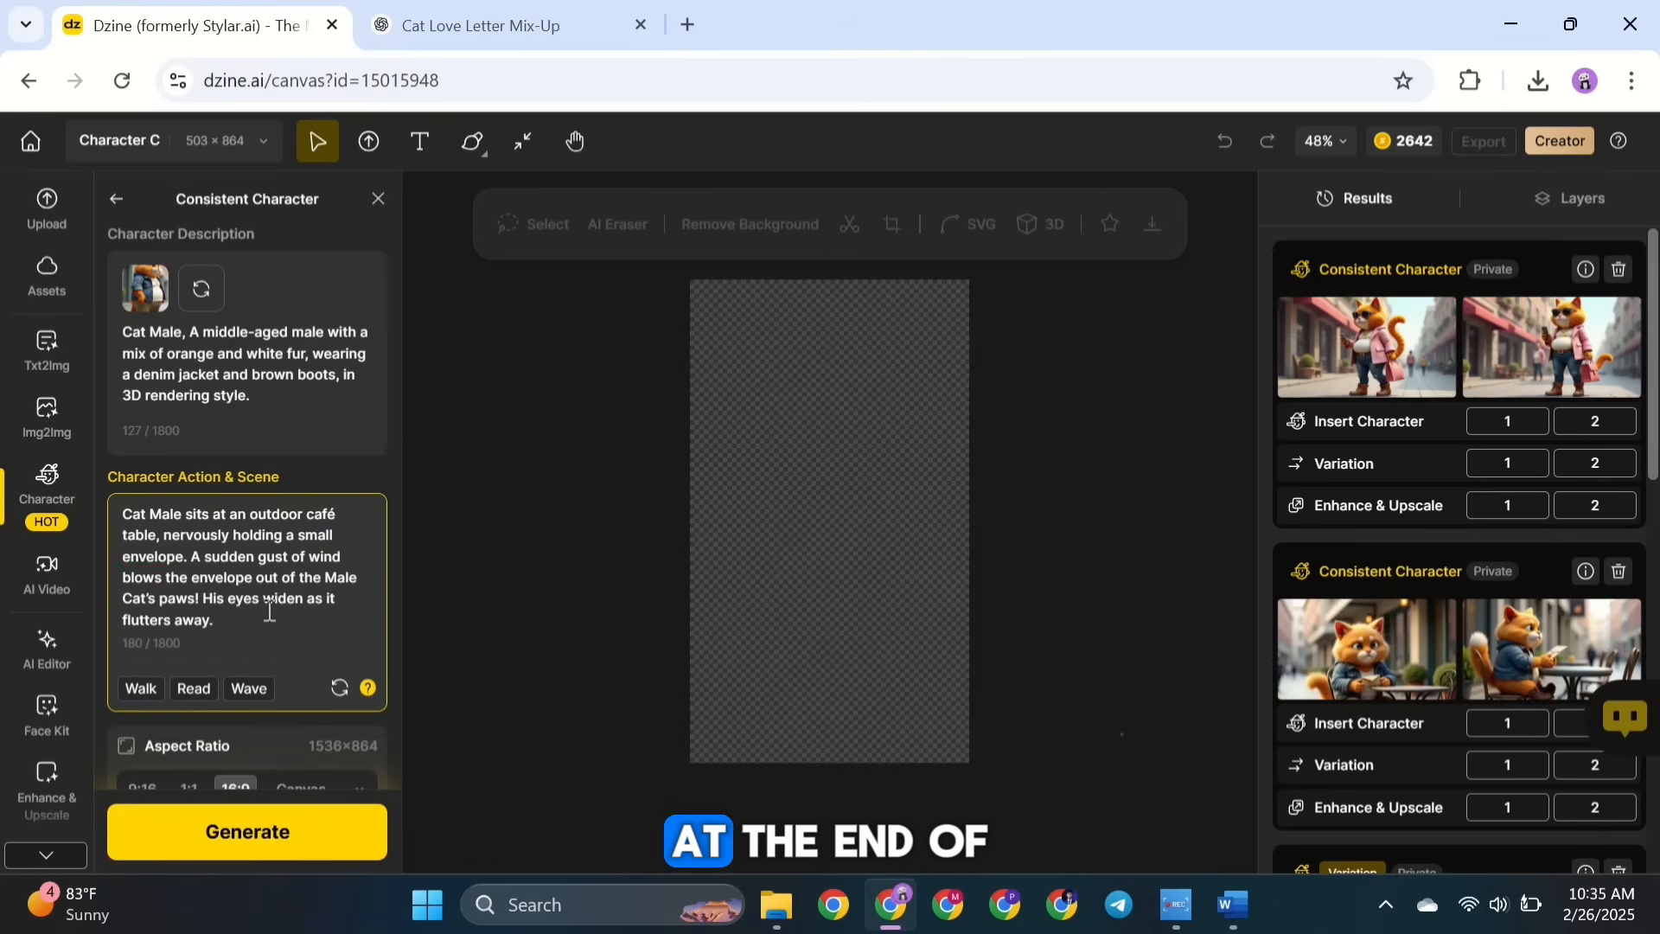
{"action": "left_click", "coordinate": [242, 834]}
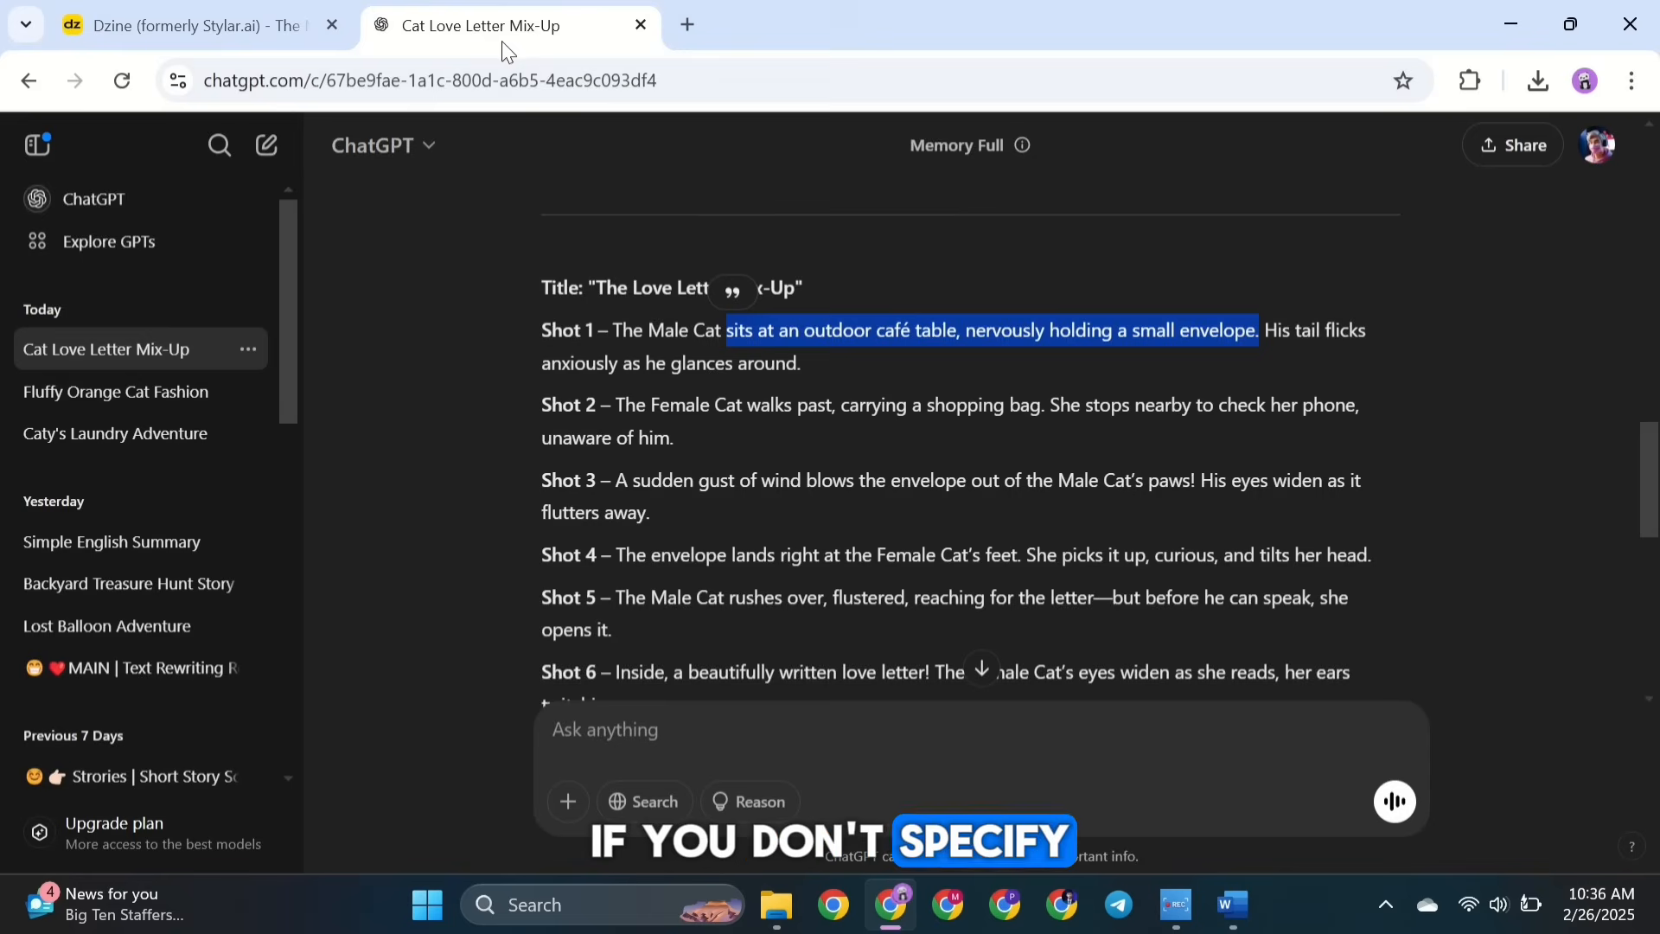
{"action": "scroll", "coordinate": [1030, 430], "scroll_direction": "down", "scroll_amount": 1}
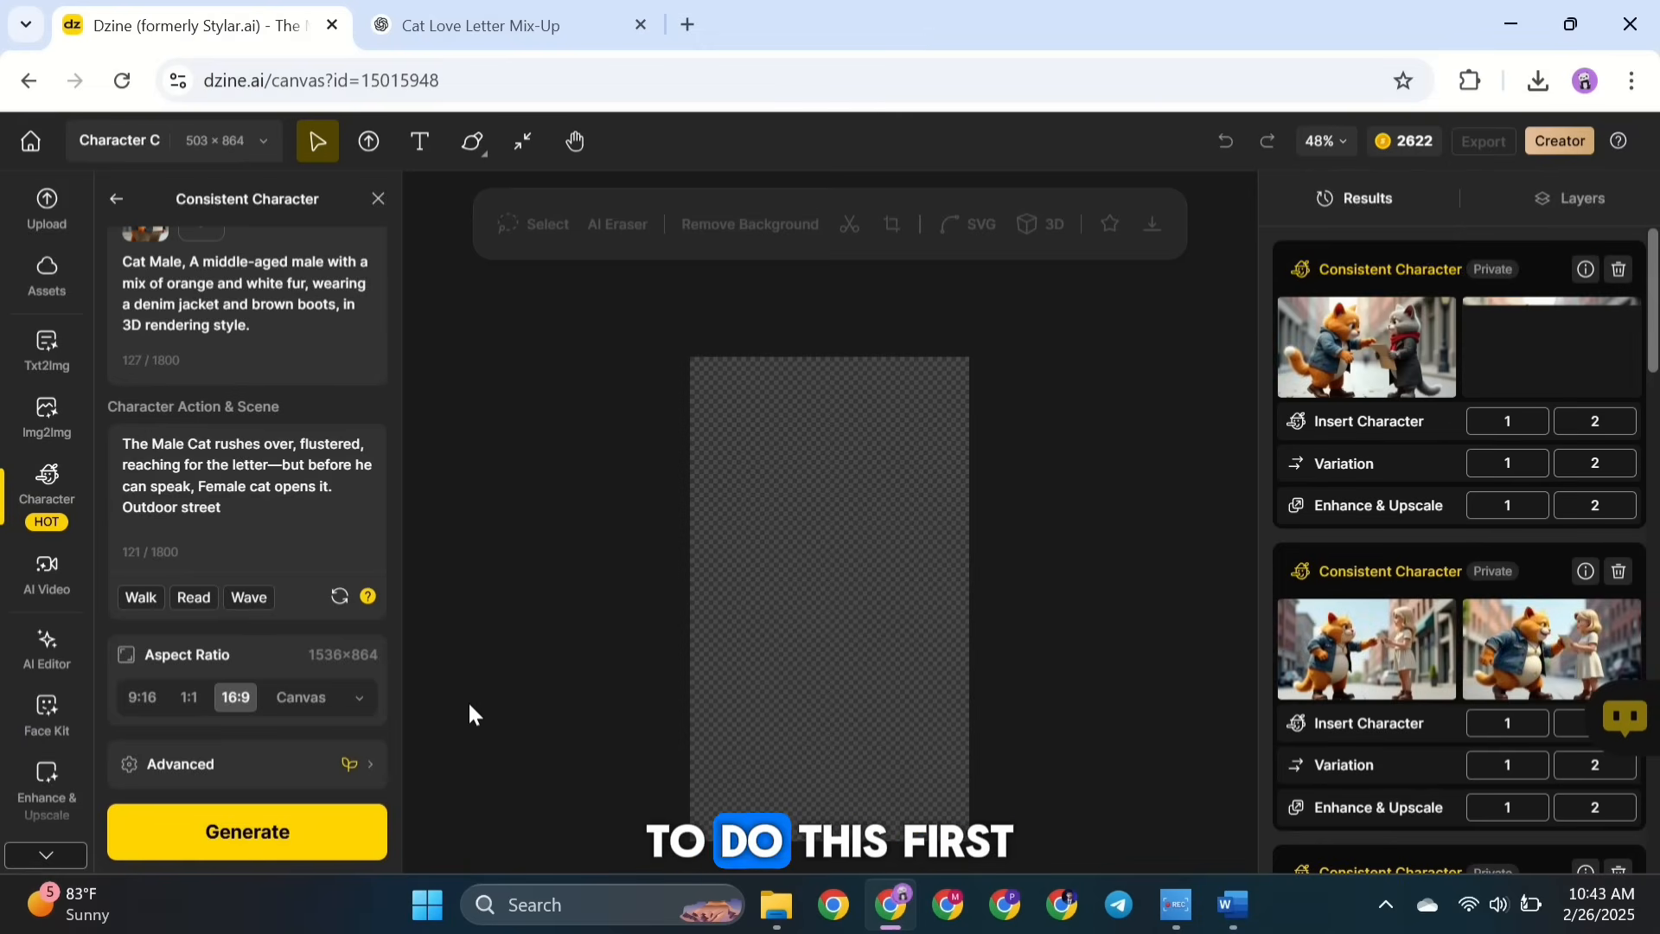
Start Insert Character on the first image of the orange and grey cats and outline the grey cat with the Lasso.
{"action": "mouse_move", "coordinate": [1355, 342]}
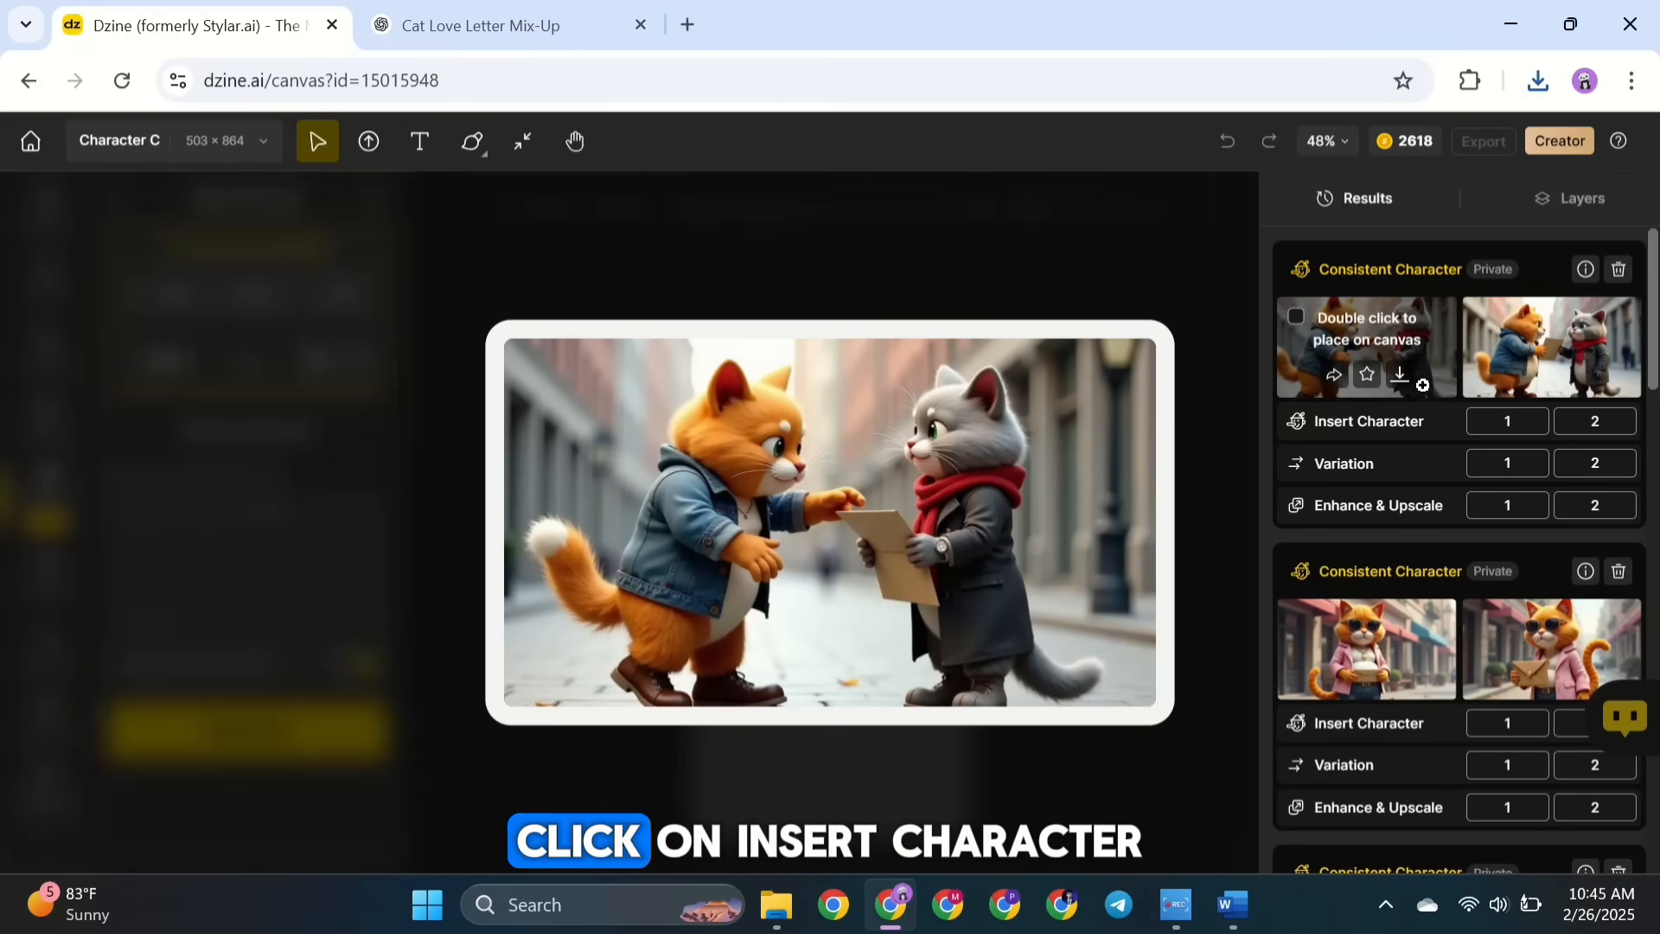
{"action": "left_click", "coordinate": [1507, 421]}
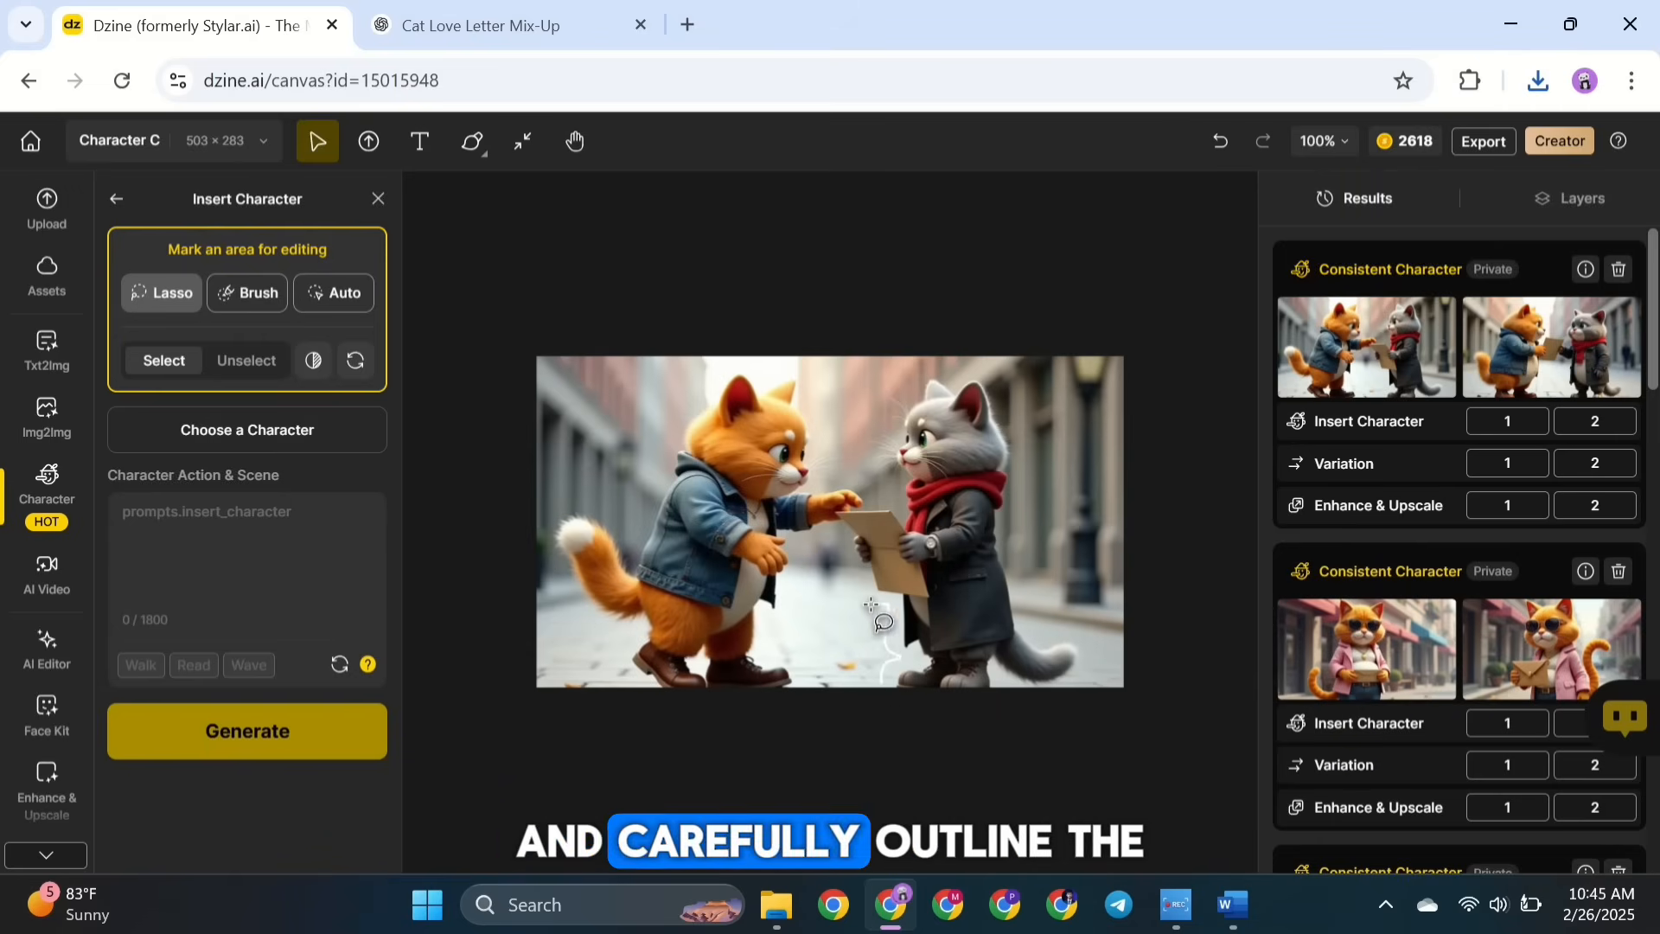
{"action": "left_click_drag", "start_coordinate": [831, 531], "coordinate": [884, 487]}
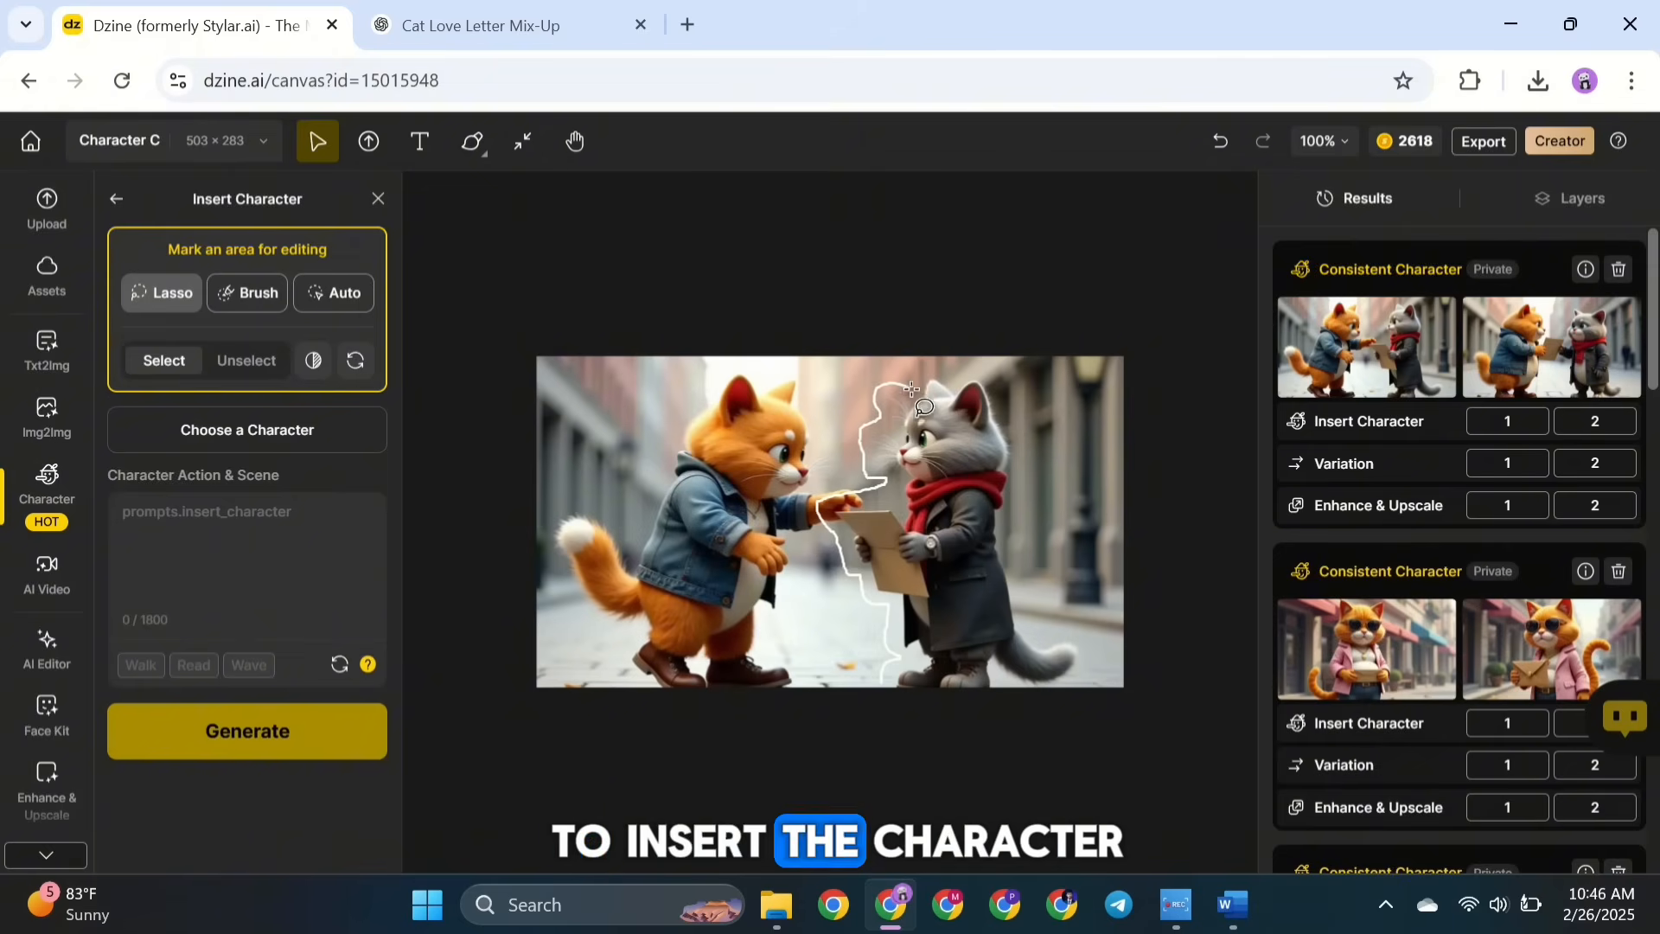
{"action": "mouse_move", "coordinate": [1023, 590]}
{"action": "left_mouse_down"}
{"action": "mouse_move", "coordinate": [1071, 646]}
{"action": "mouse_move", "coordinate": [1024, 695]}
{"action": "mouse_move", "coordinate": [985, 687]}
{"action": "left_mouse_up"}
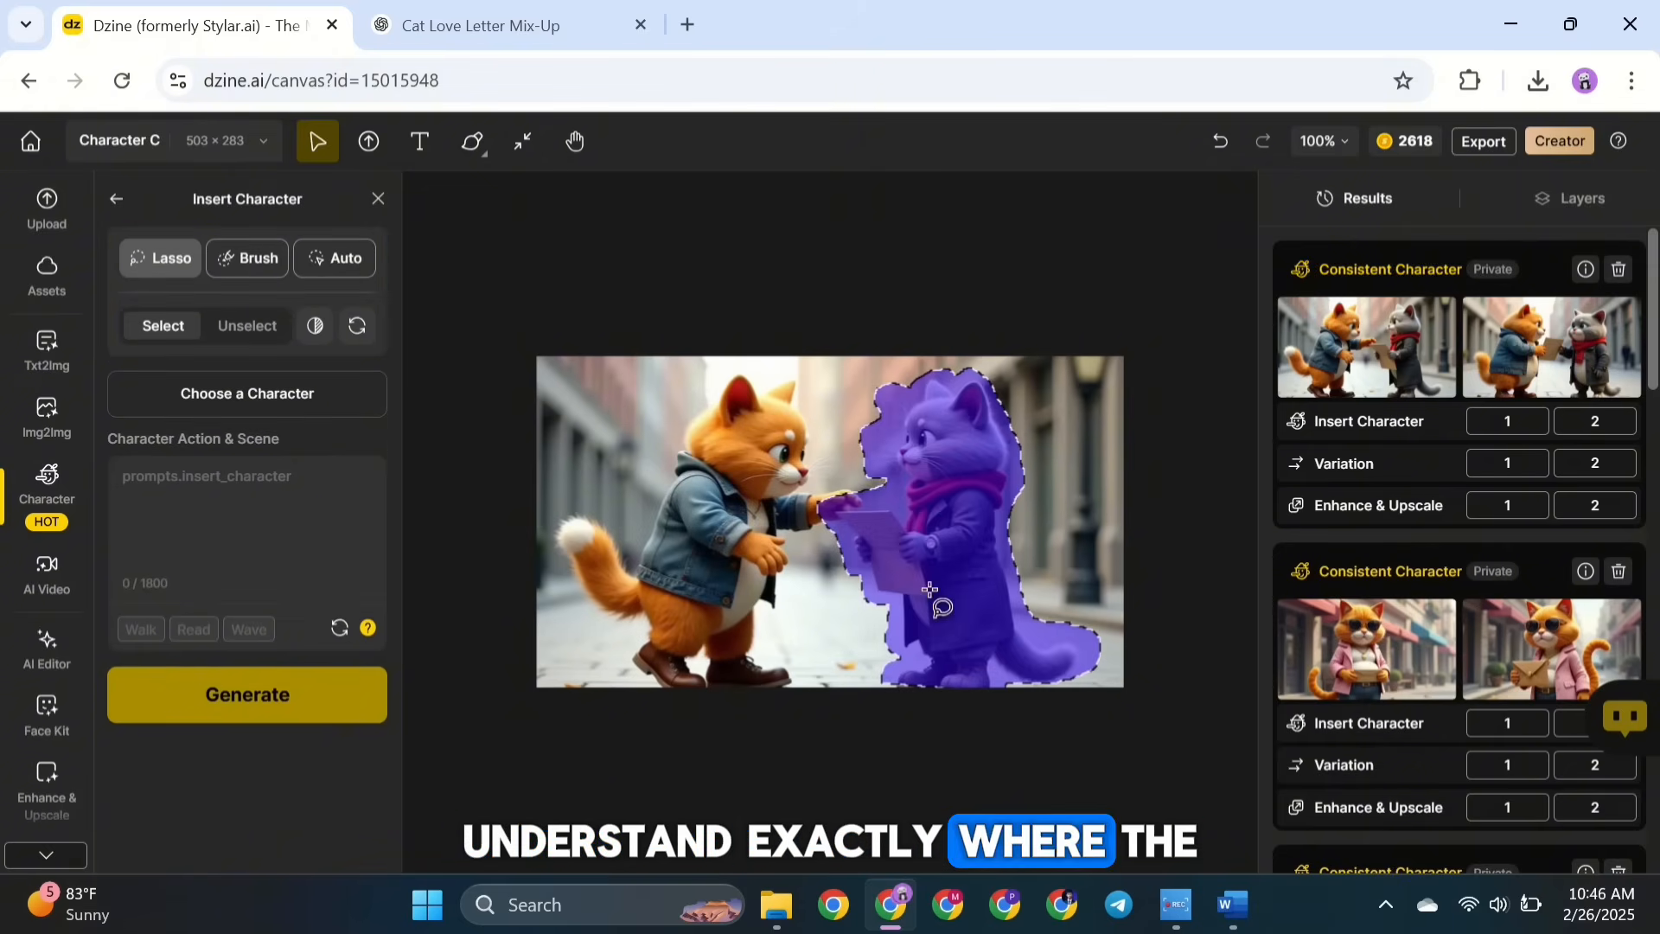
Choose Female cat for the marked area, set the action to "Female cat, grab the envelope and opens it" and generate.
{"action": "left_click", "coordinate": [222, 402]}
{"action": "left_click", "coordinate": [529, 759]}
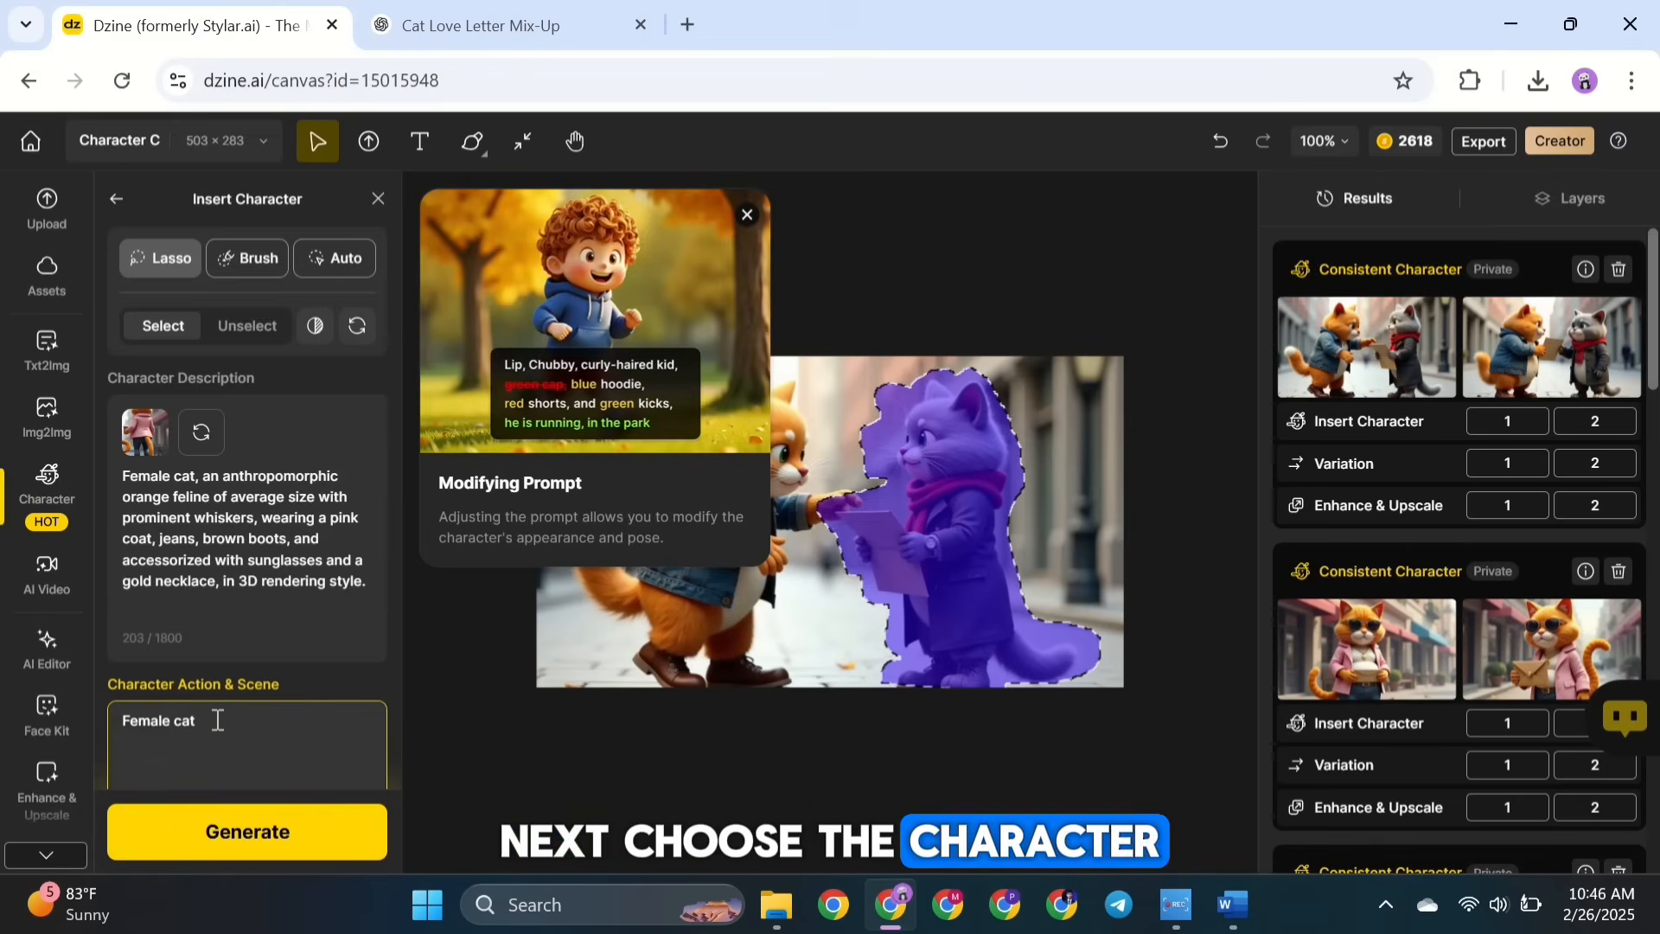
{"action": "type", "text": ", open the envelope"}
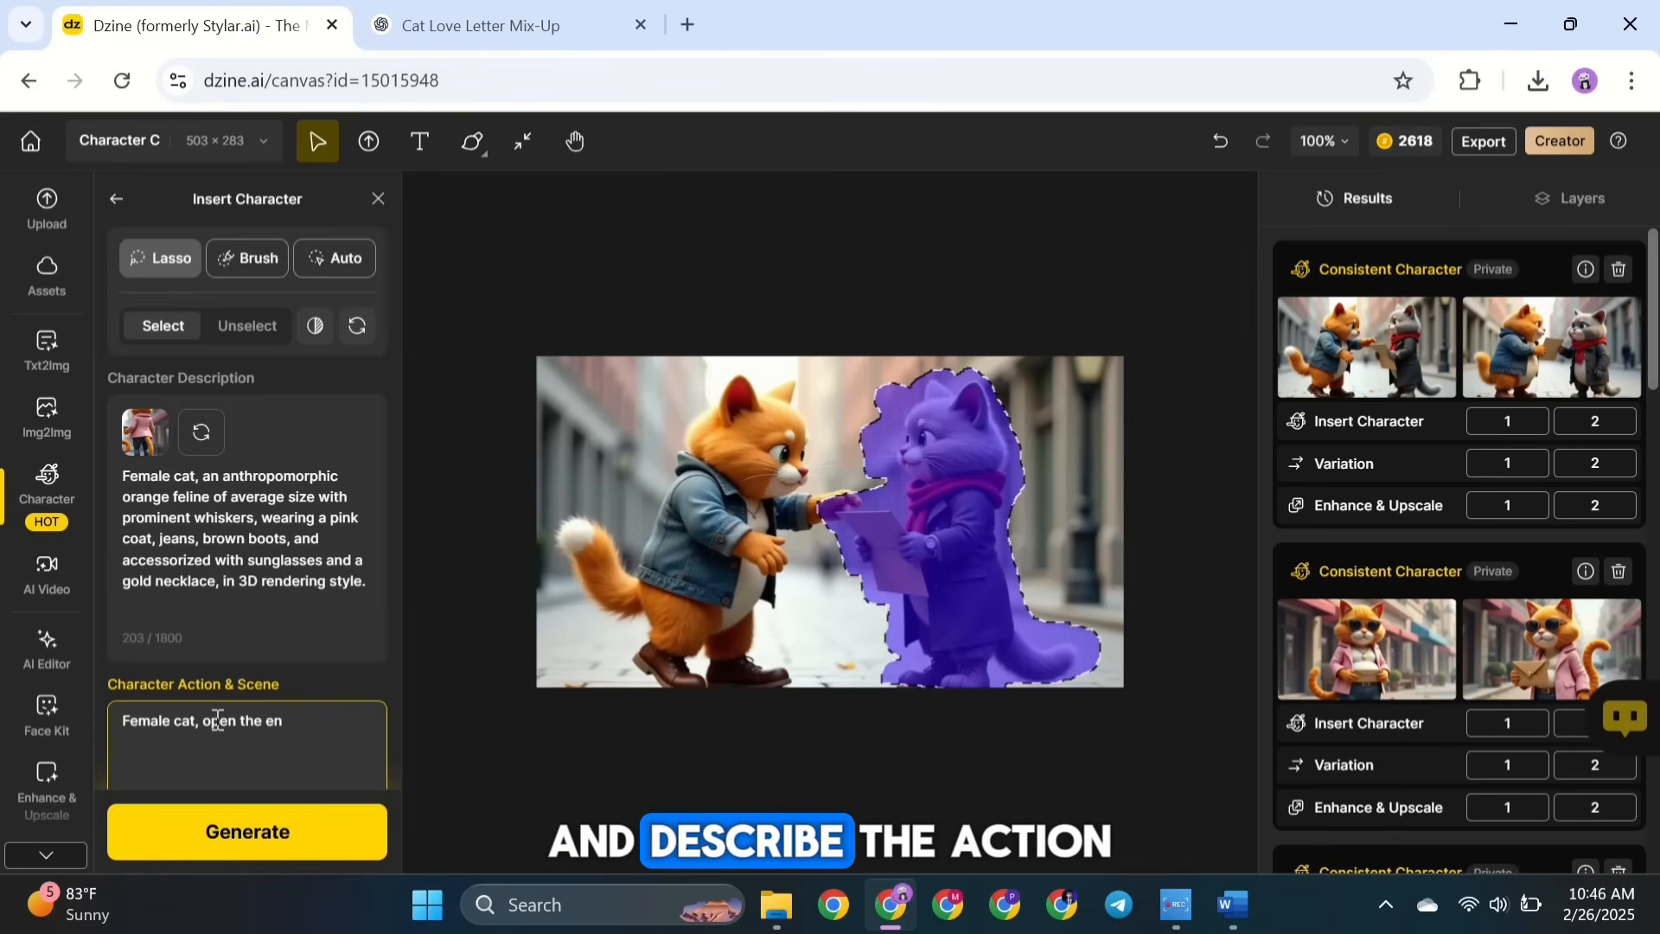
{"action": "left_click", "coordinate": [254, 832]}
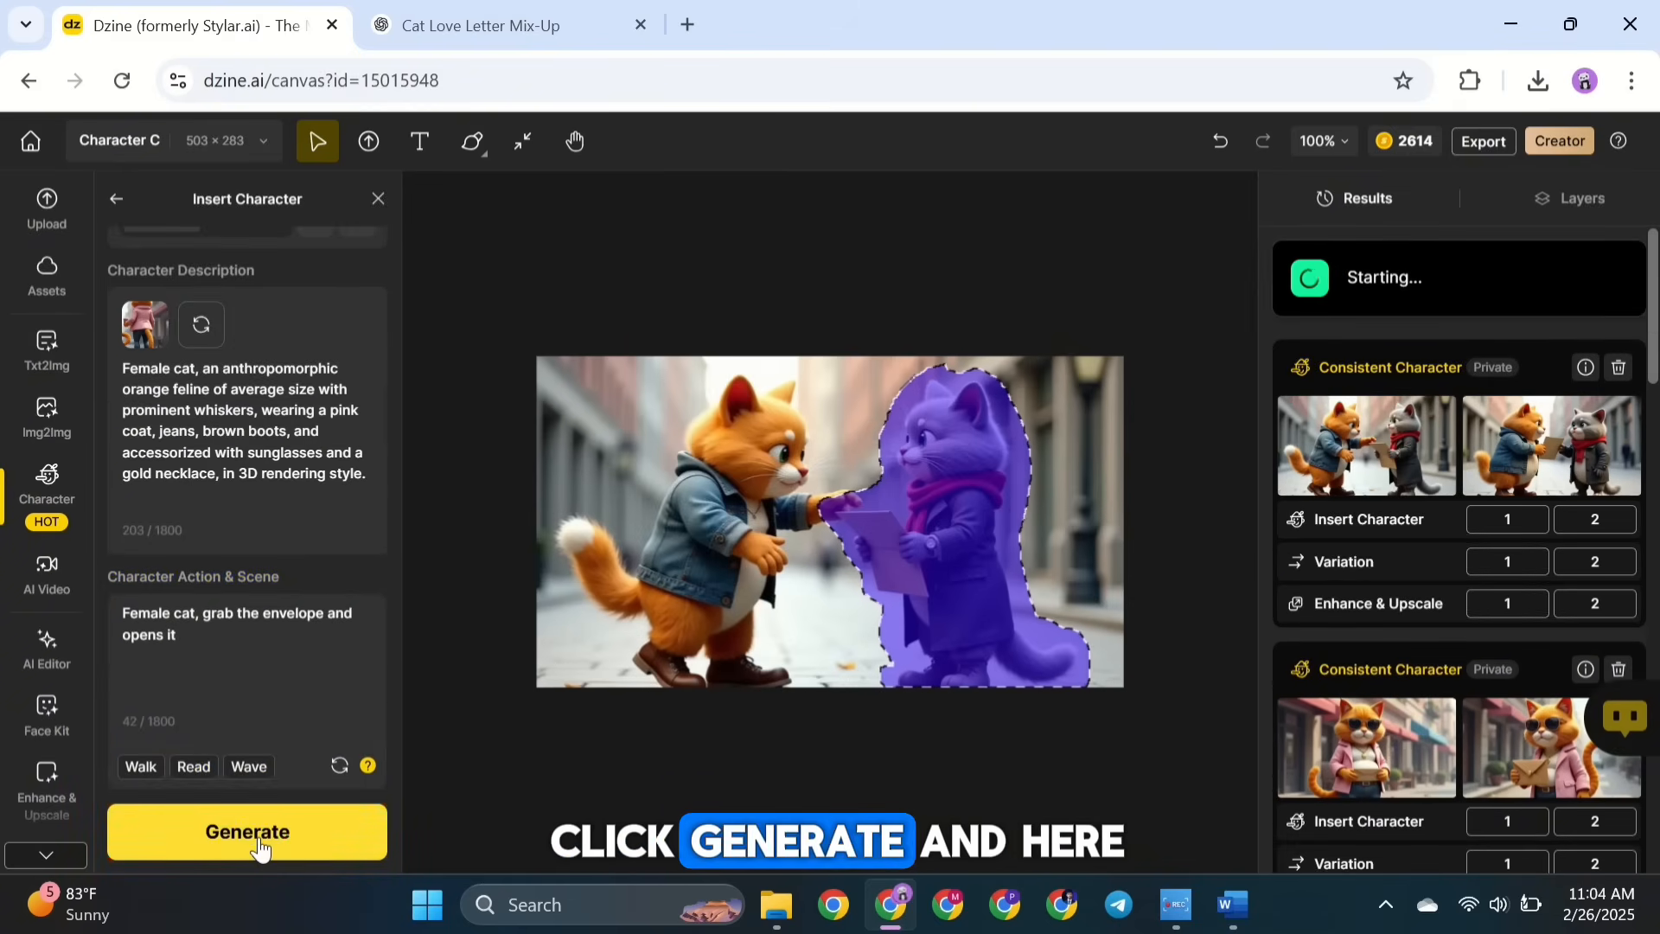